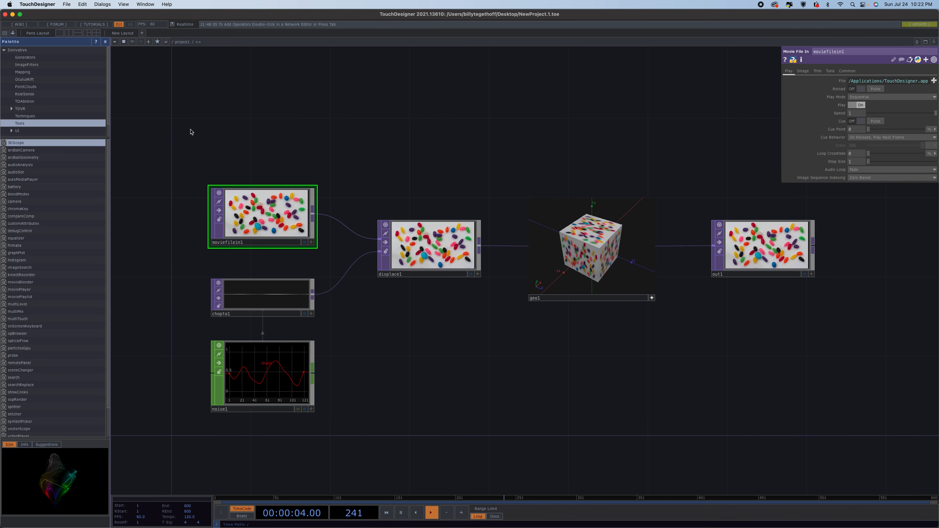
# Delete all existing operators to clear the network.
pyautogui.moveTo(191, 132); pyautogui.dragTo(834, 433)
pyautogui.press('Delete')
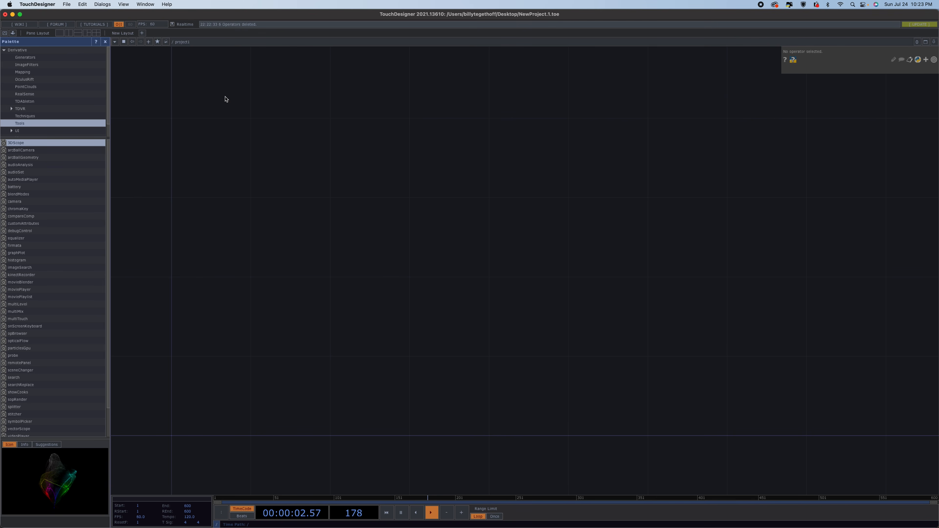
pyautogui.press('Tab')
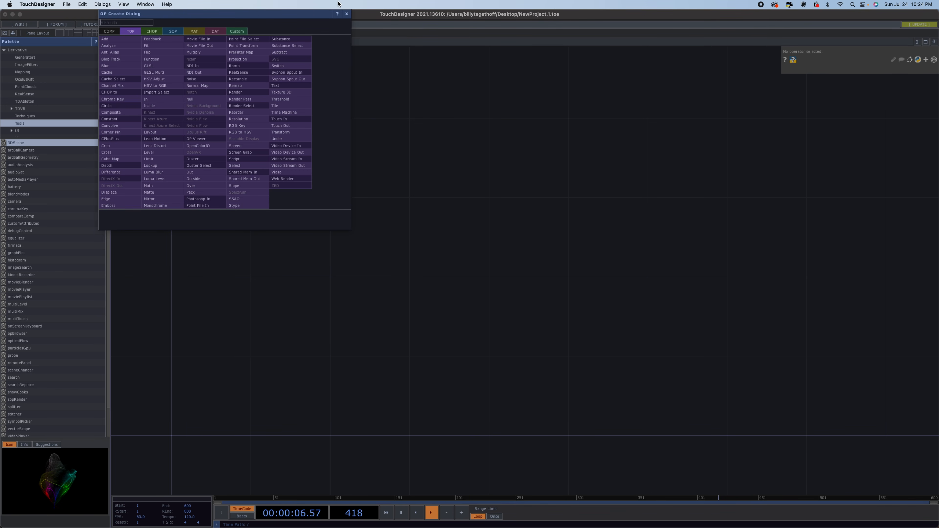
pyautogui.click(347, 14)
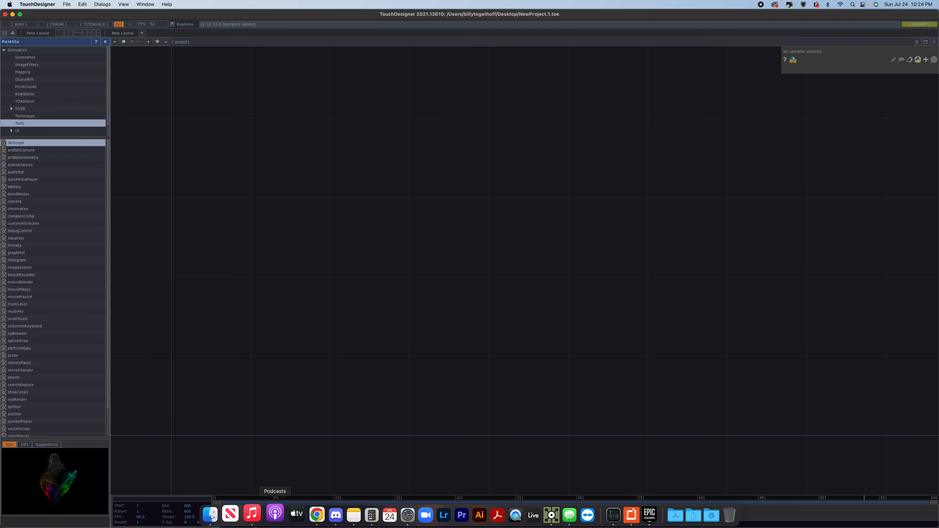
# Switch to Finder and search the Mac for files named uploads.
pyautogui.click(219, 516)
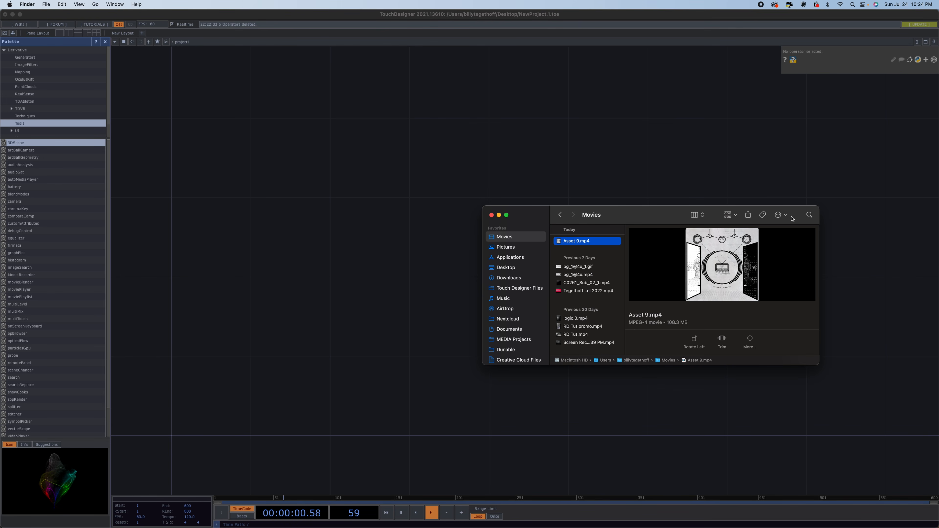
pyautogui.click(809, 215)
pyautogui.write('up')
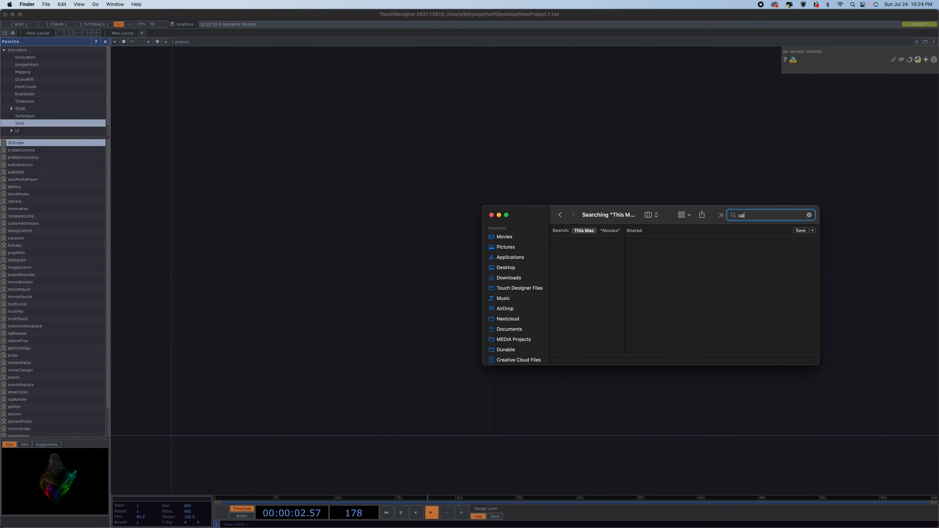
pyautogui.write('loads')
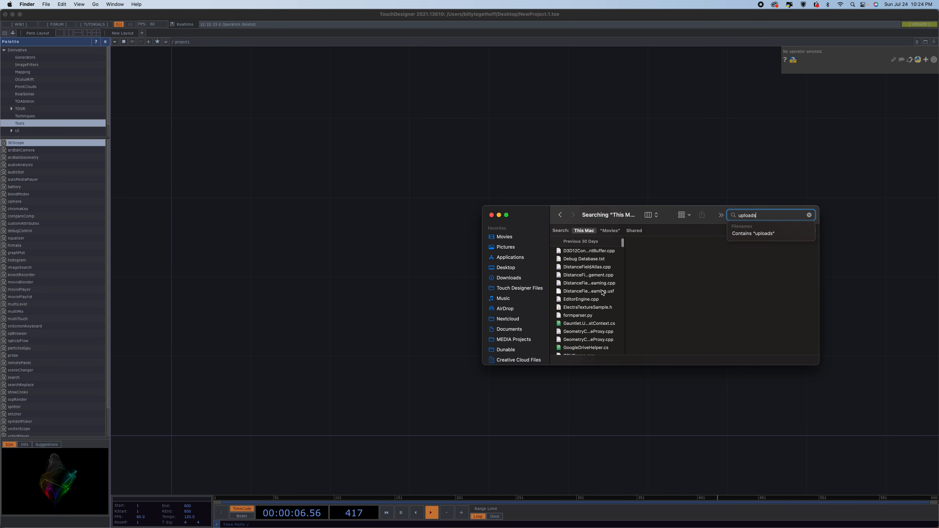
# Scroll through the search results looking for the head mesh OBJ file.
pyautogui.scroll(-10, 603, 292)
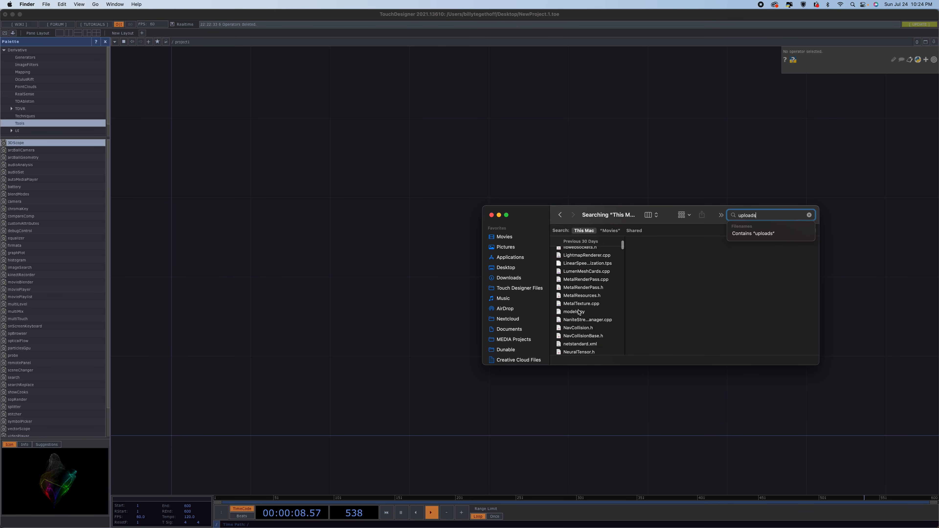
pyautogui.scroll(-10, 579, 313)
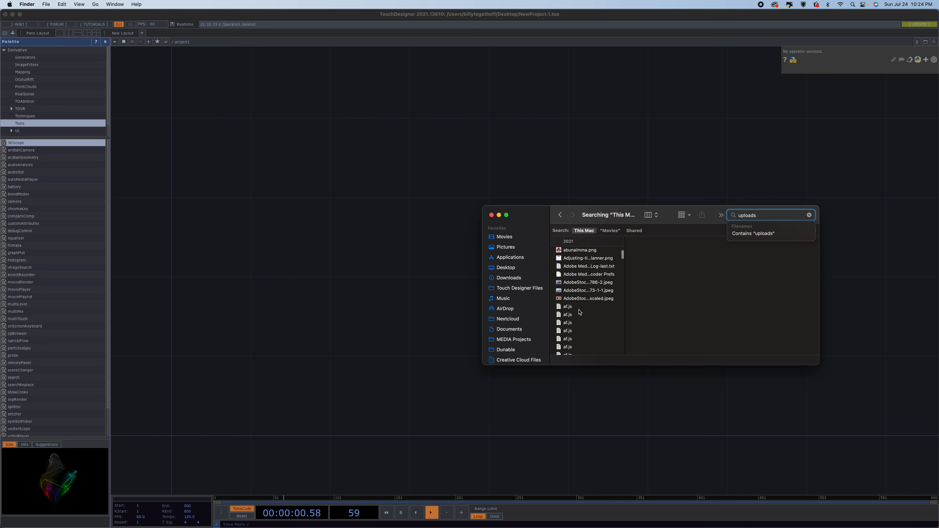
pyautogui.scroll(8, 580, 313)
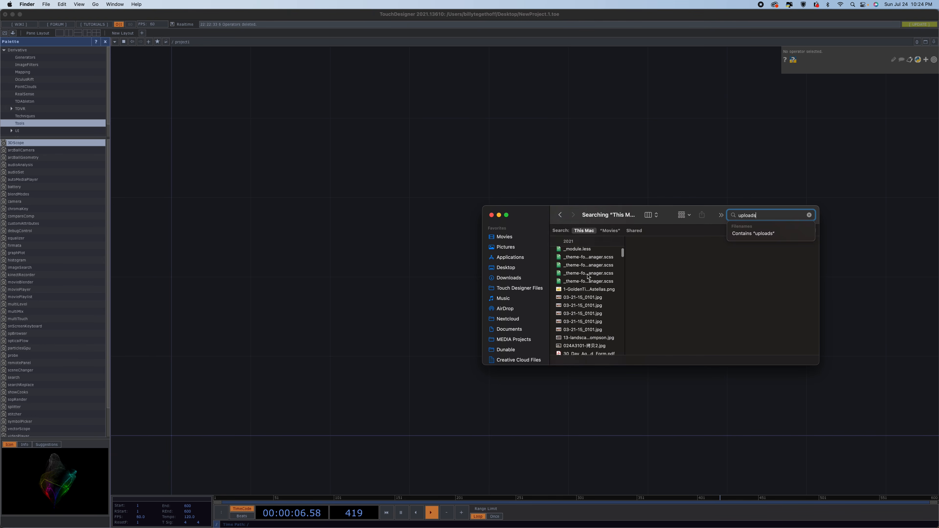
pyautogui.scroll(-6, 588, 275)
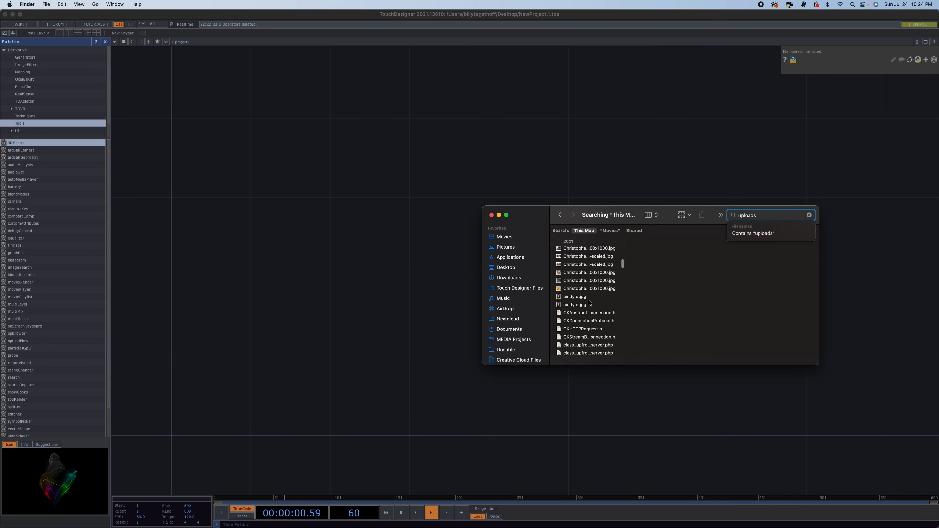
pyautogui.scroll(-5, 589, 303)
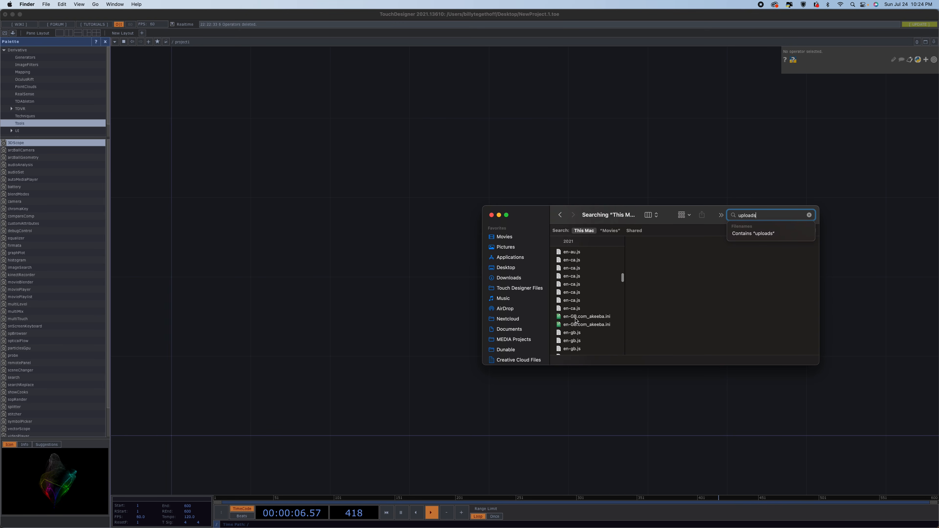
pyautogui.scroll(-3, 575, 321)
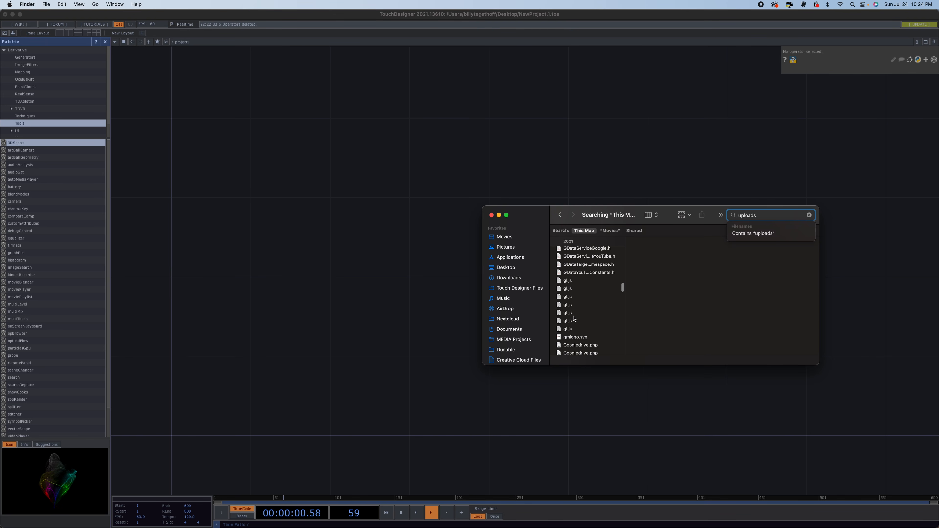
pyautogui.scroll(-3, 575, 319)
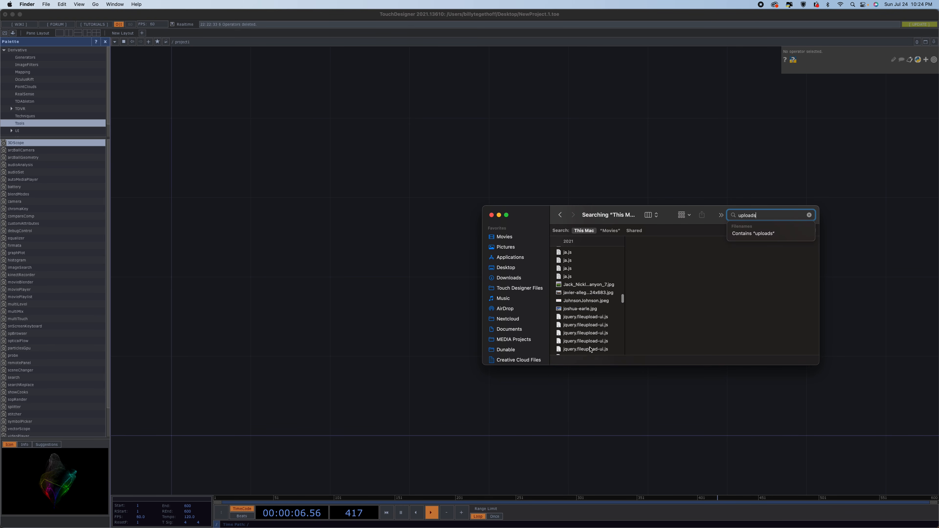
pyautogui.scroll(-3, 575, 331)
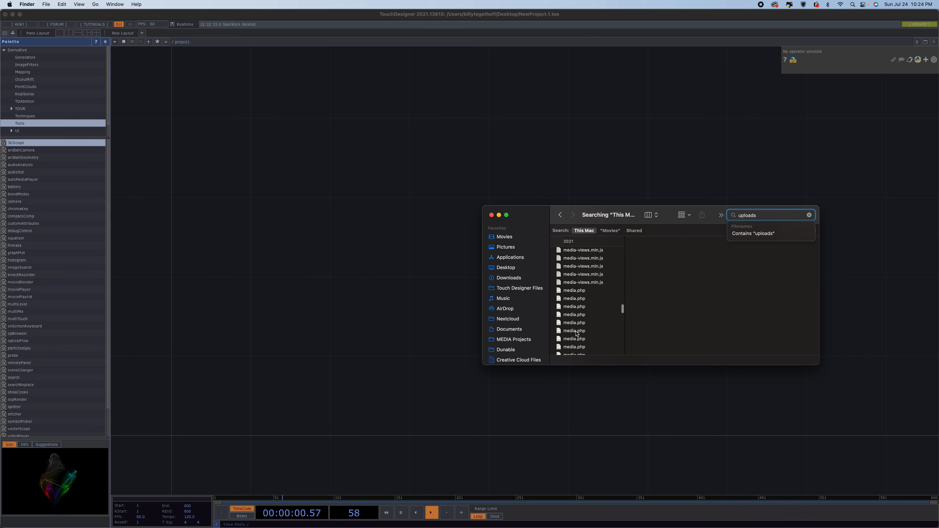
pyautogui.scroll(-3, 577, 333)
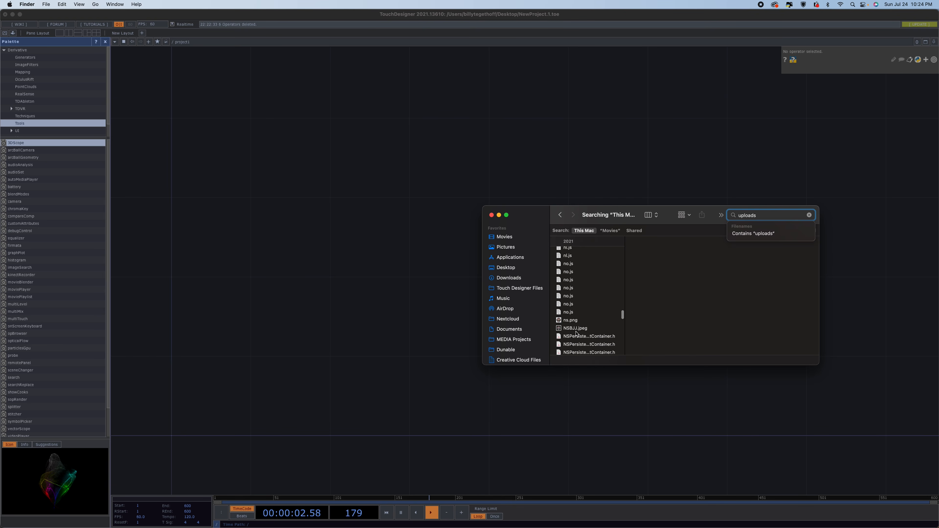
pyautogui.scroll(-10, 576, 334)
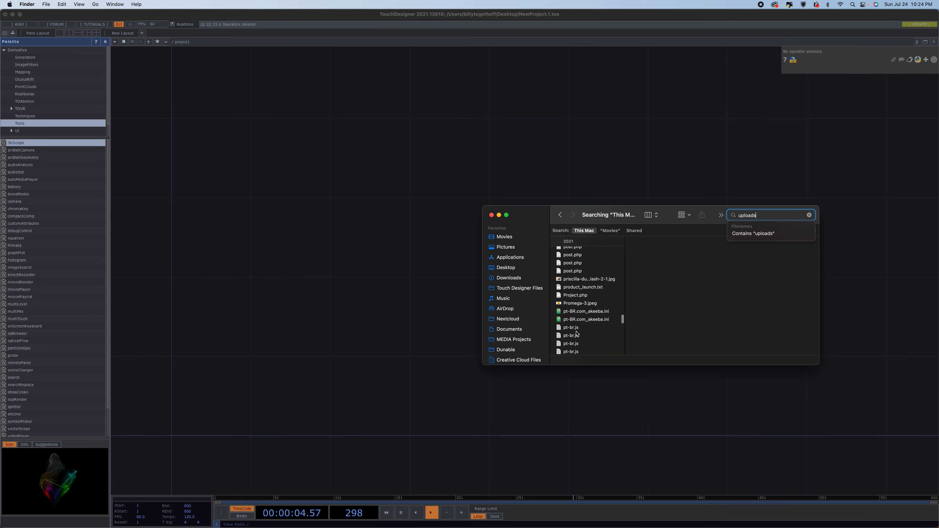
# Drag uploads_files_1031569_BaseHeadMeshes_F_v4.obj into the network to create a File In operator.
pyautogui.click(584, 315)
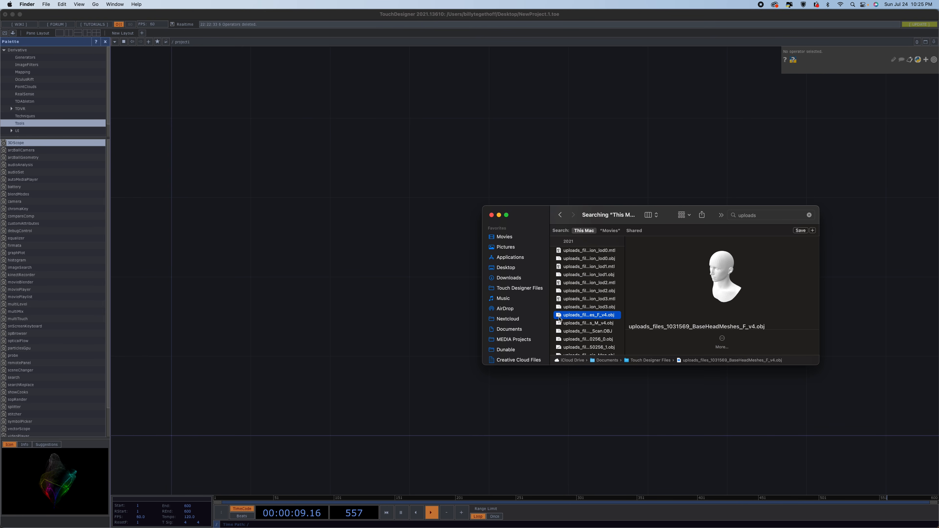
pyautogui.moveTo(560, 315); pyautogui.dragTo(280, 303)
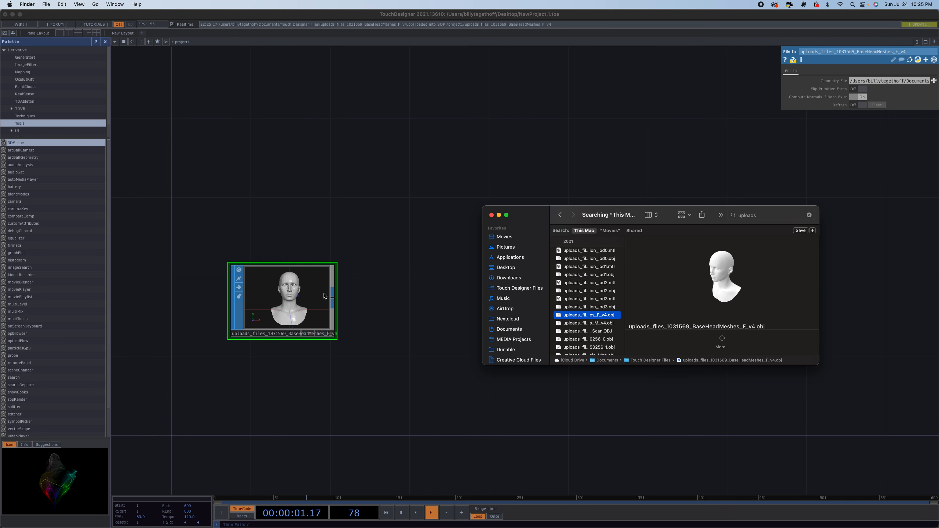
pyautogui.click(405, 288)
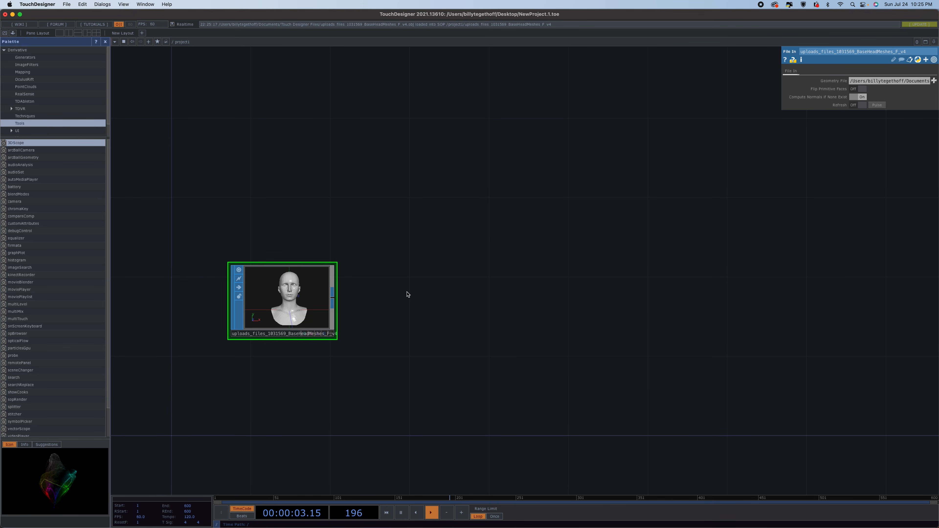
# Connect the File In output to a new Geometry COMP placed to its right.
pyautogui.click(333, 299)
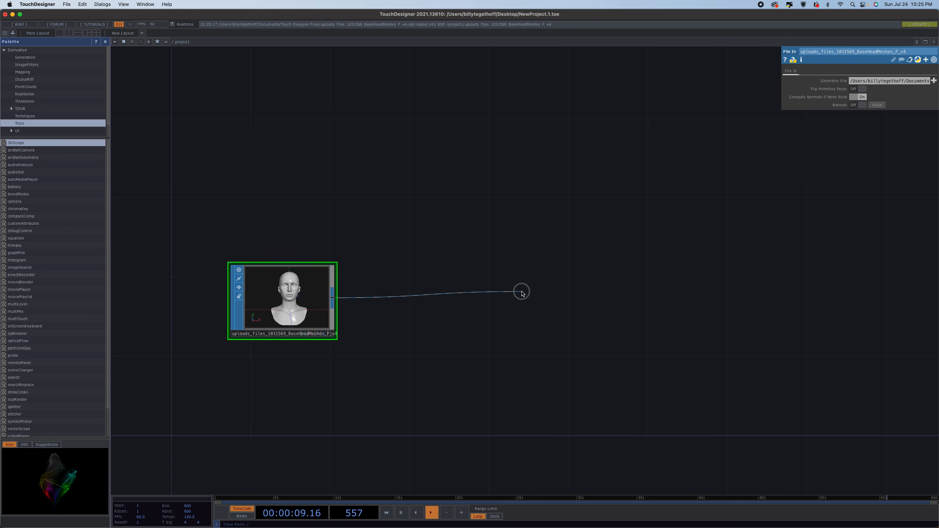
pyautogui.click(516, 297)
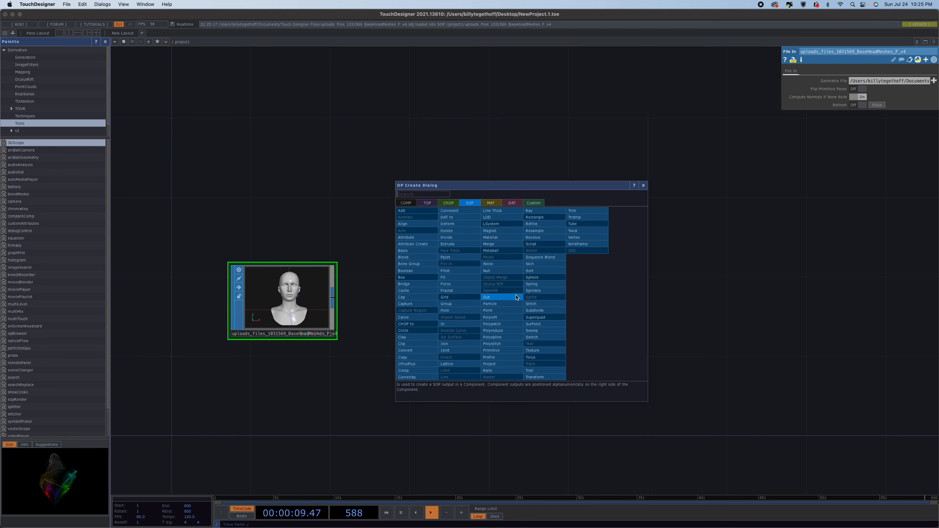
pyautogui.click(409, 204)
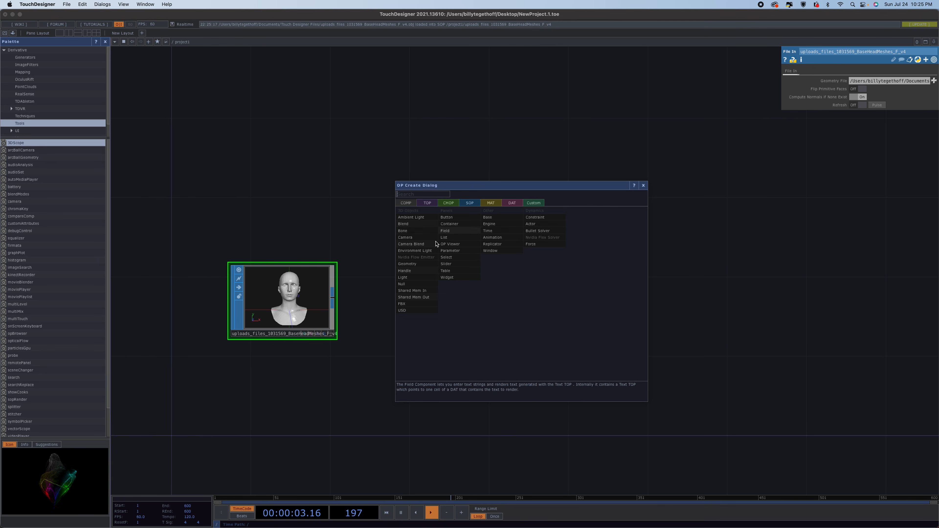
pyautogui.click(428, 267)
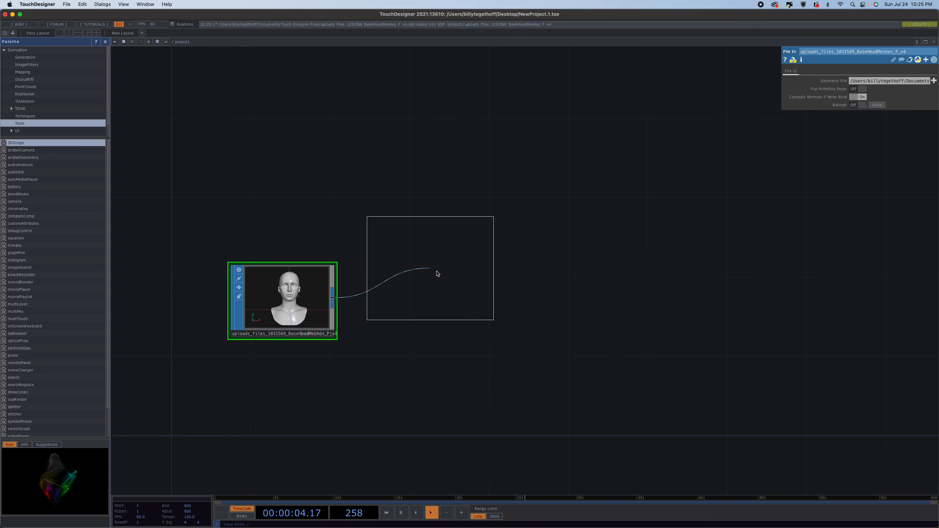
pyautogui.click(559, 304)
# Add a Camera COMP and a Light COMP above the geometry.
pyautogui.press('Tab')
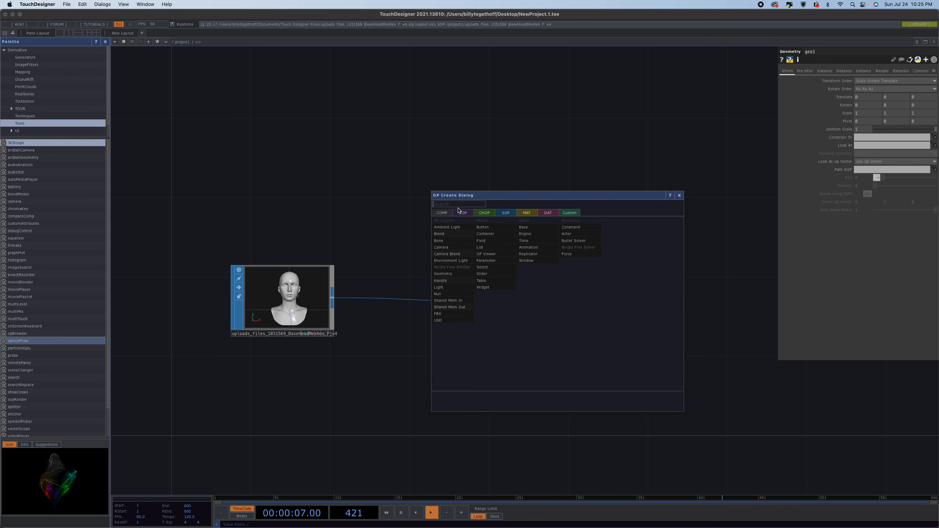
pyautogui.click(441, 247)
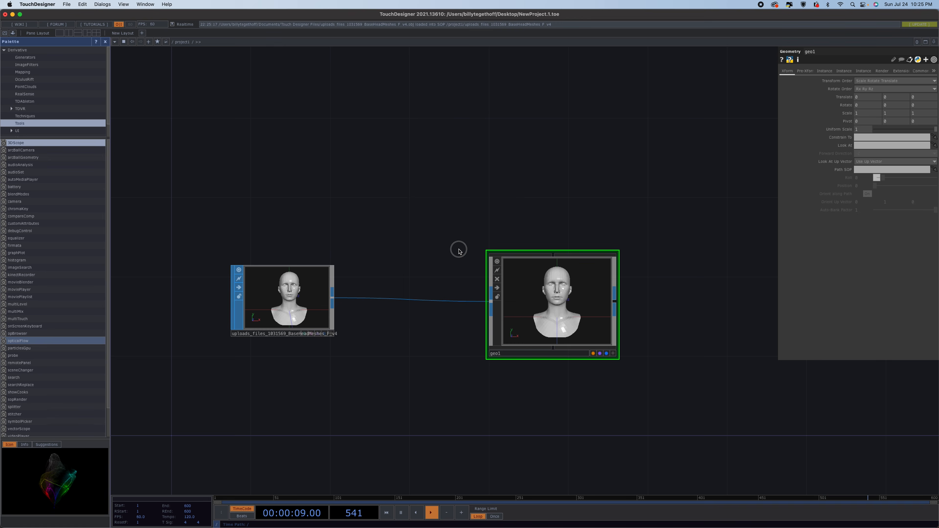
pyautogui.click(546, 179)
pyautogui.press('Tab')
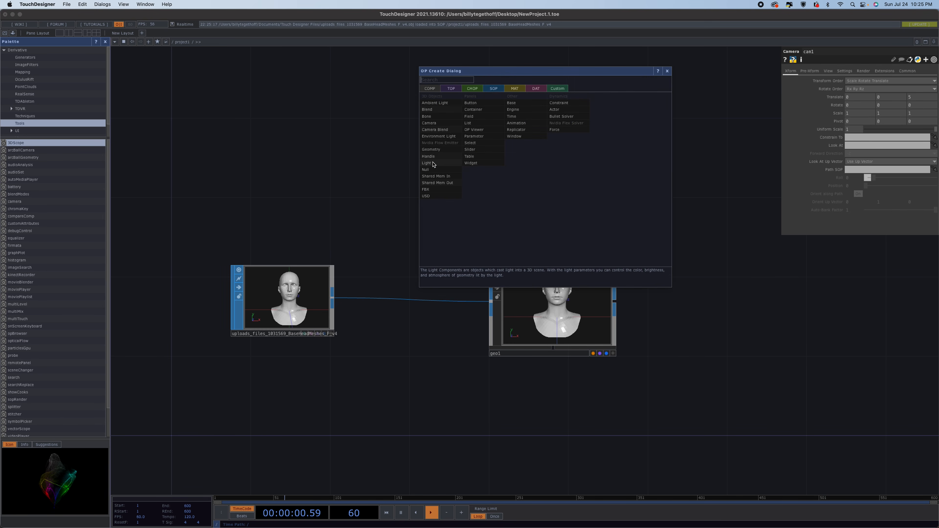
pyautogui.click(440, 165)
pyautogui.click(706, 189)
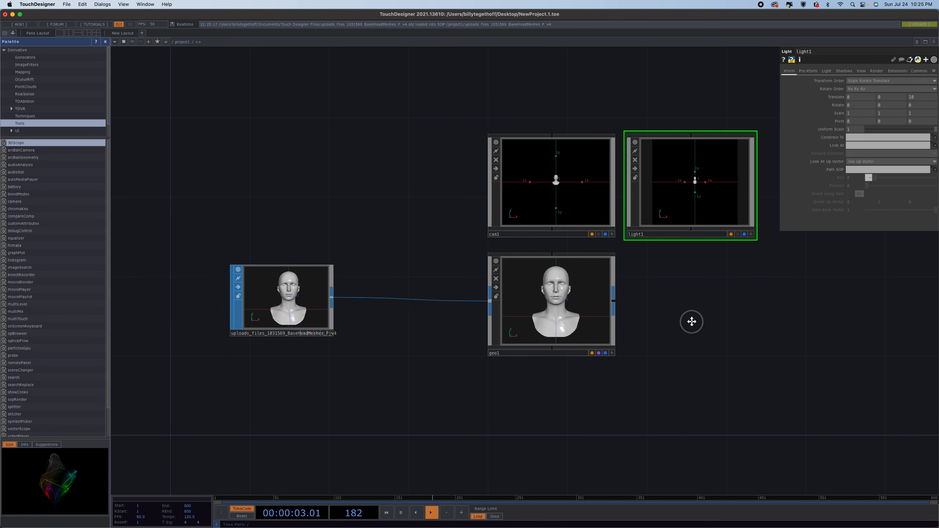
# Add a Render TOP beside the geometry.
pyautogui.moveTo(692, 321); pyautogui.dragTo(458, 274)
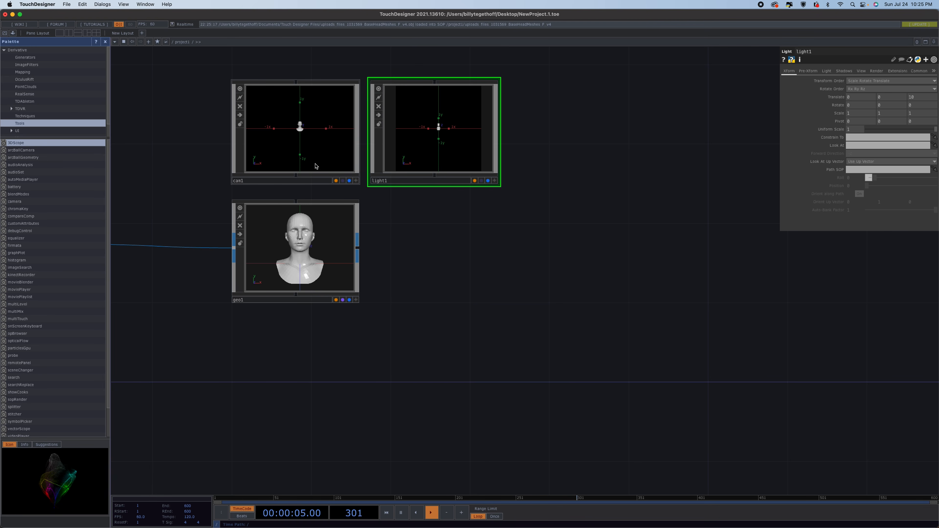
pyautogui.press('Tab')
pyautogui.click(362, 191)
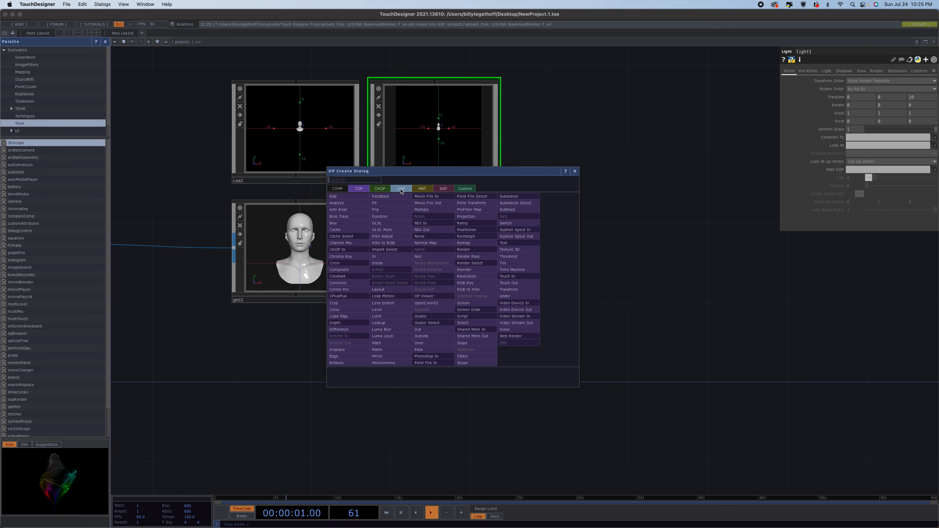
pyautogui.click(469, 250)
pyautogui.click(451, 254)
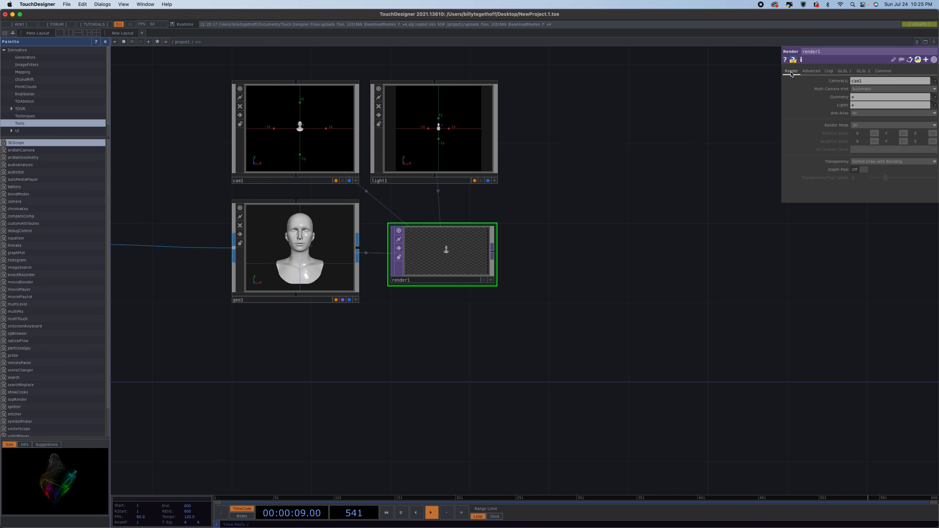
# Set the Render TOP's resolution to 1080 by 1920 on its Common page.
pyautogui.click(885, 69)
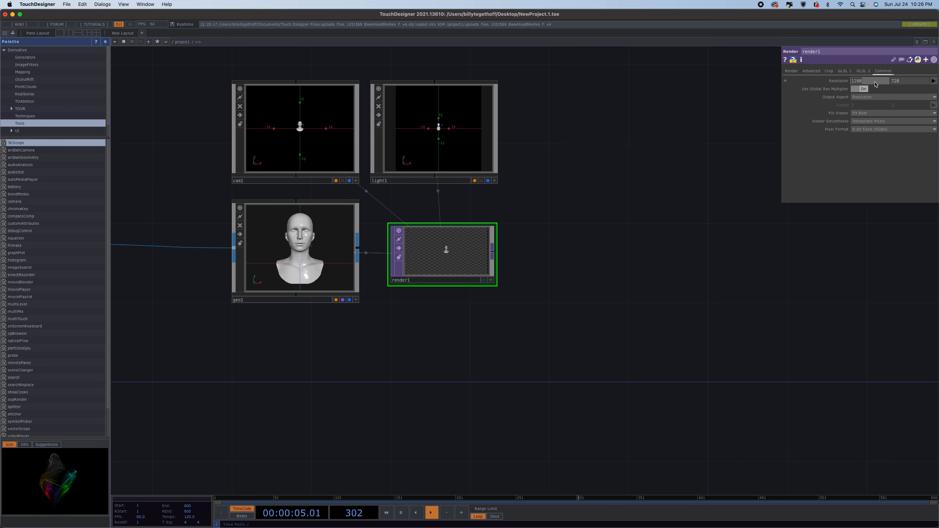
pyautogui.write('1080')
pyautogui.click(909, 82)
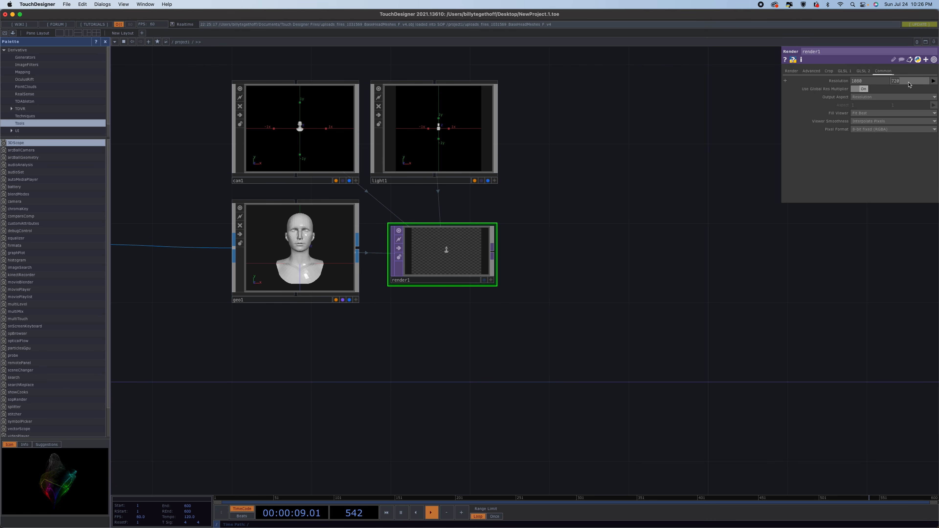
pyautogui.write('19')
pyautogui.press('Return')
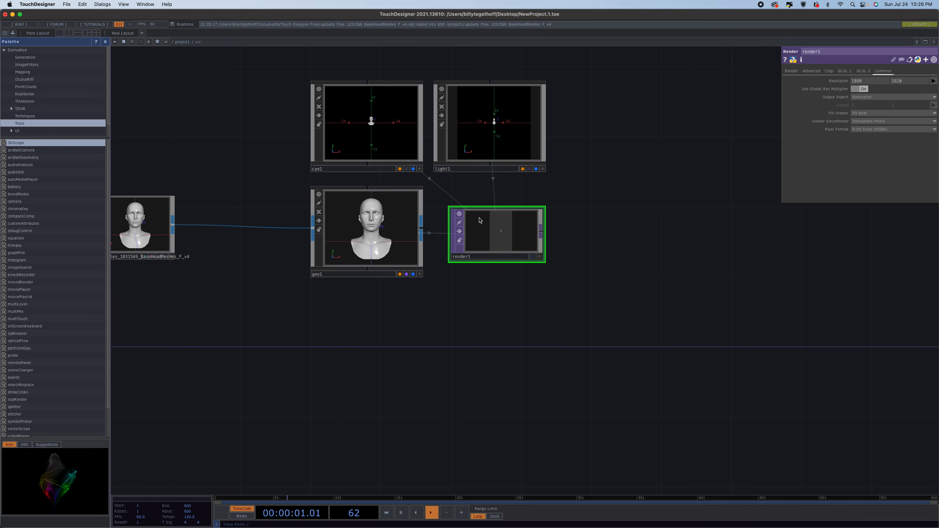
# Set the camera's Z translate to 1.
pyautogui.click(370, 125)
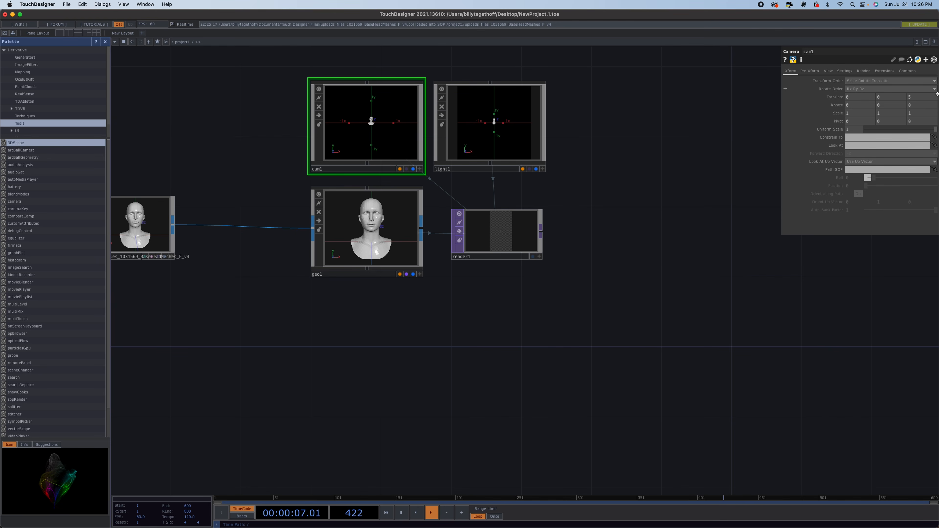
pyautogui.click(920, 100)
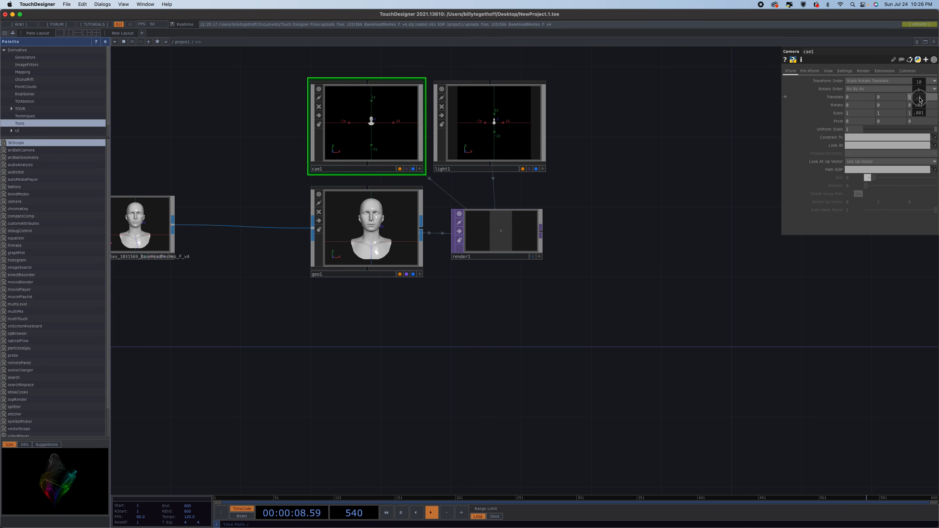
pyautogui.moveTo(920, 99); pyautogui.dragTo(843, 91)
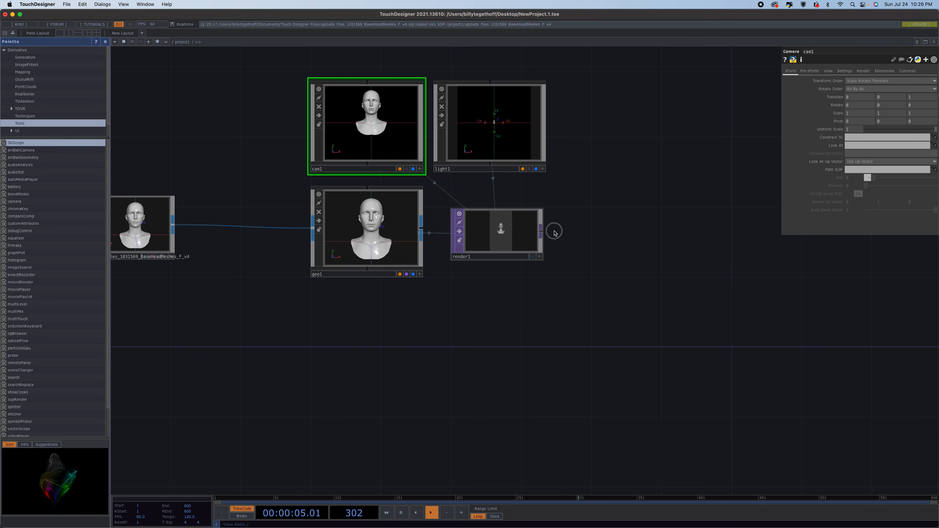
# Append an RGB Key TOP to the Render TOP's output.
pyautogui.click(541, 230)
pyautogui.click(740, 235)
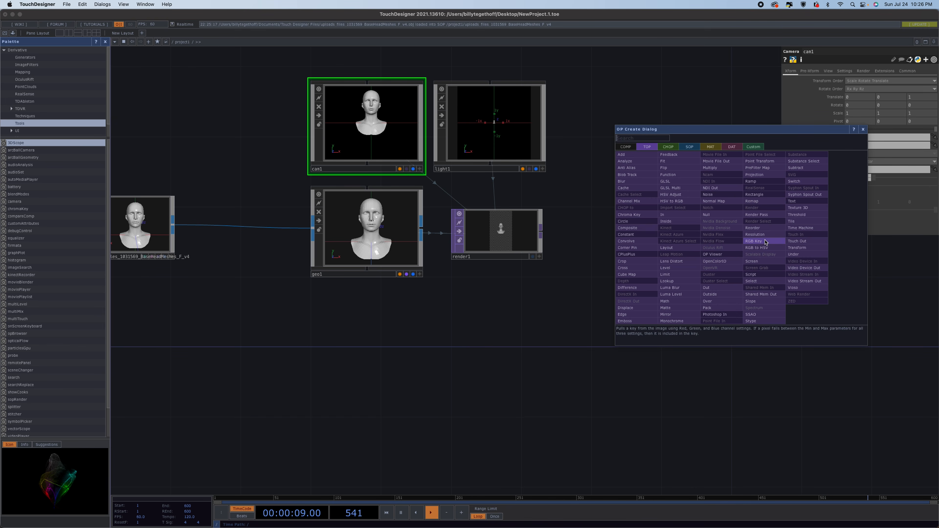
pyautogui.click(754, 241)
# Append a Null TOP after the RGB Key TOP.
pyautogui.moveTo(705, 289); pyautogui.dragTo(463, 286)
pyautogui.moveTo(498, 228); pyautogui.dragTo(674, 223)
pyautogui.click(675, 223)
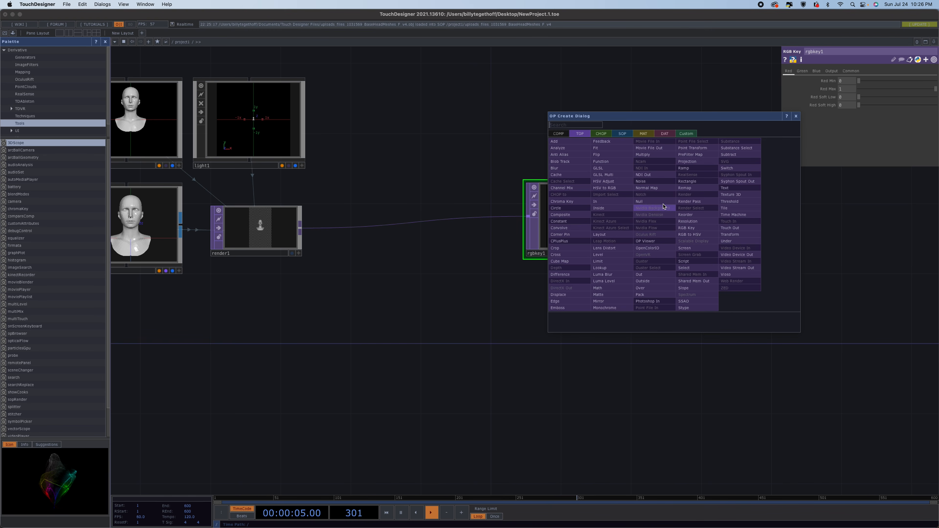
pyautogui.click(655, 196)
pyautogui.click(668, 228)
pyautogui.click(671, 236)
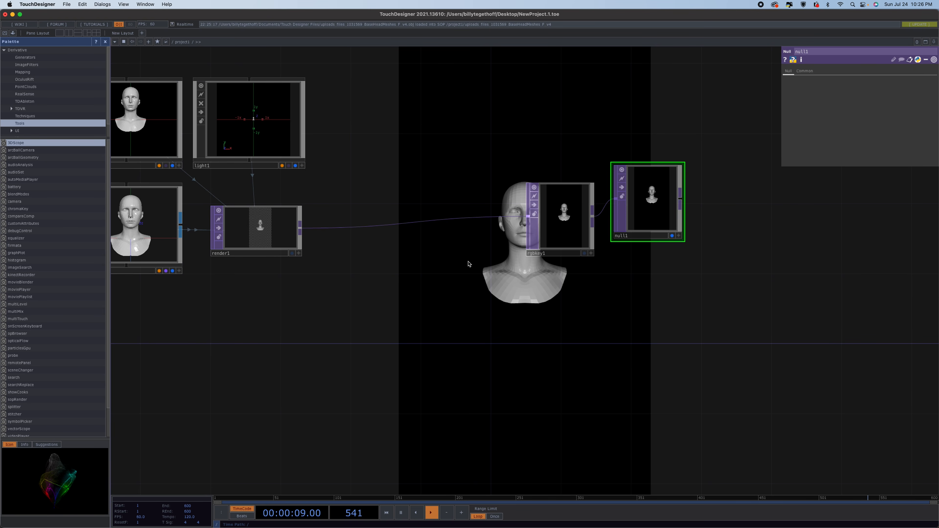
# Set the camera's Z translate to 0.5.
pyautogui.moveTo(468, 266); pyautogui.dragTo(597, 242)
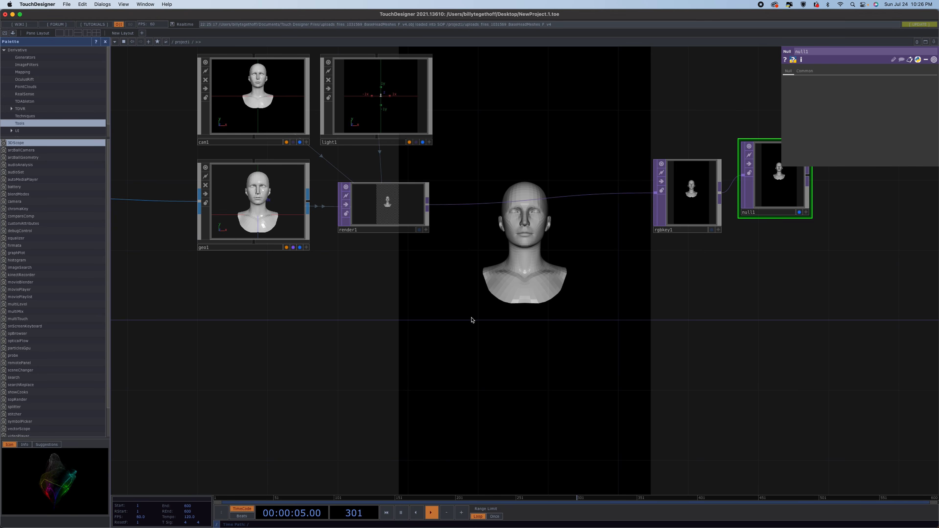
pyautogui.moveTo(380, 315); pyautogui.dragTo(447, 310)
pyautogui.click(319, 120)
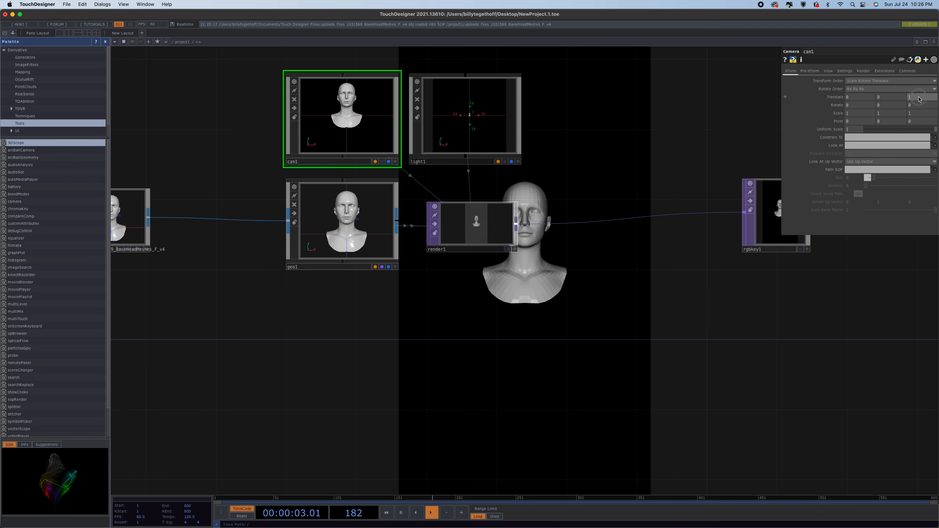
pyautogui.moveTo(919, 97); pyautogui.dragTo(818, 98, button='middle')
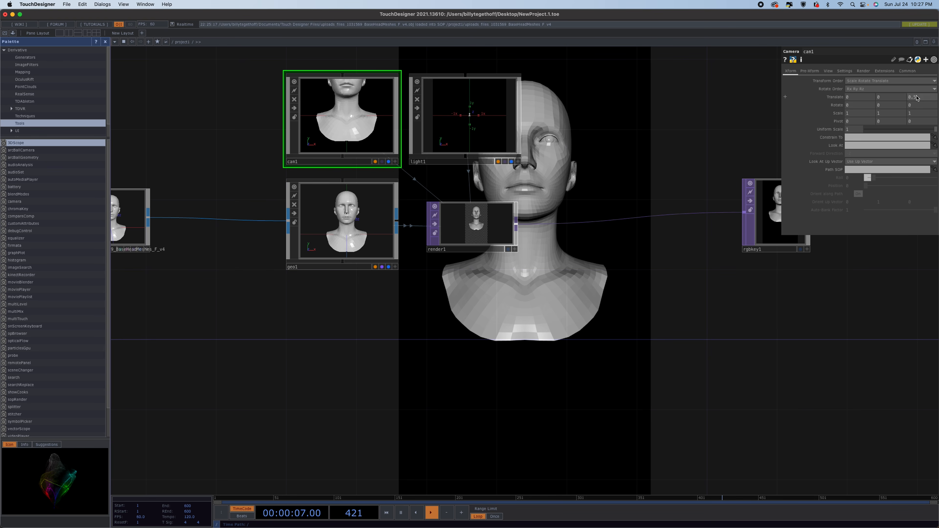
# Add an Environment Light COMP beside the existing light.
pyautogui.moveTo(281, 369); pyautogui.dragTo(445, 357)
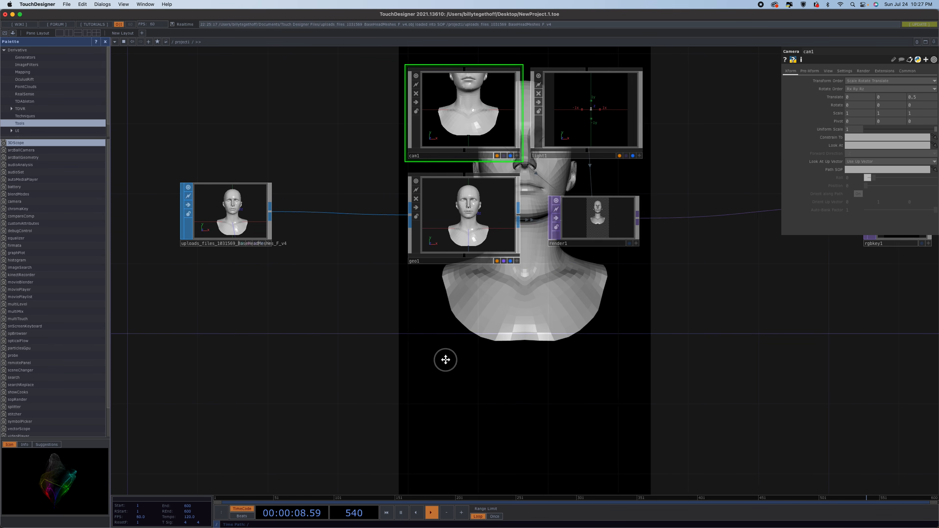
pyautogui.moveTo(247, 223); pyautogui.dragTo(177, 222)
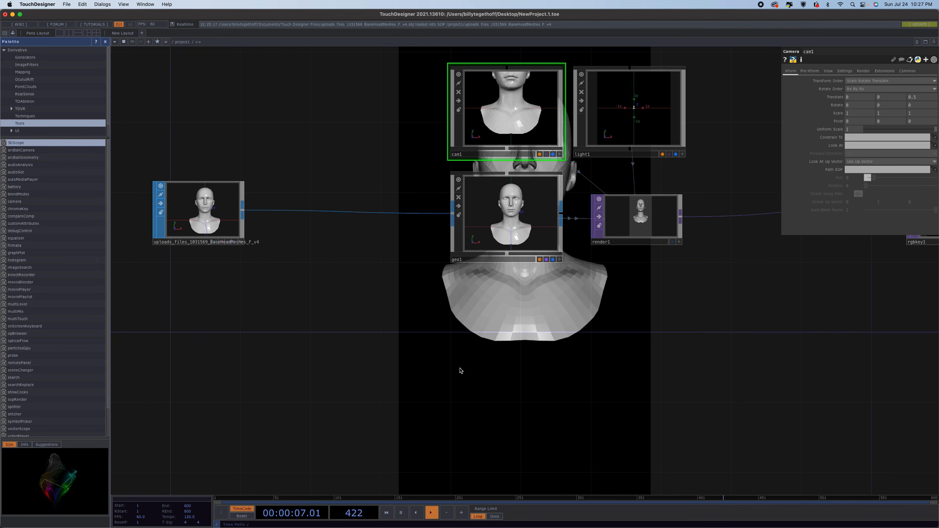
pyautogui.scroll(-2, 459, 371)
pyautogui.moveTo(592, 371); pyautogui.dragTo(414, 345)
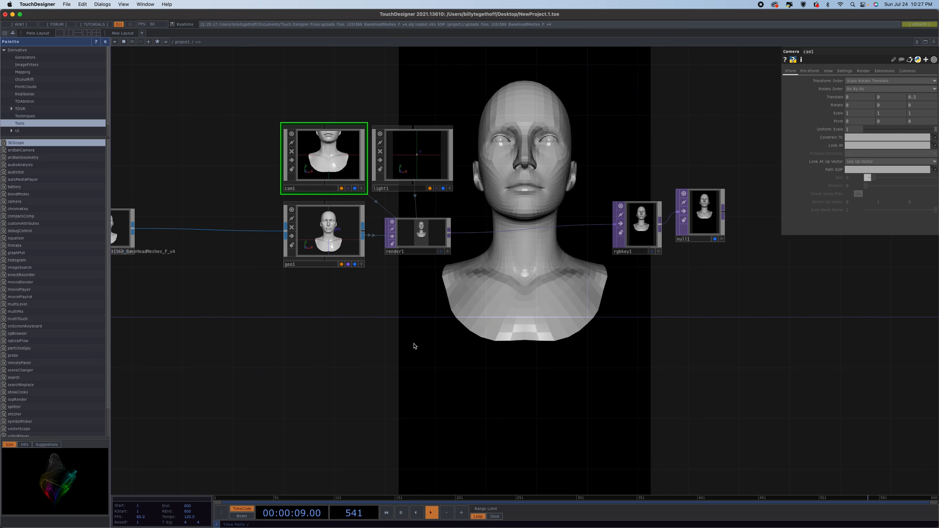
pyautogui.press('Tab')
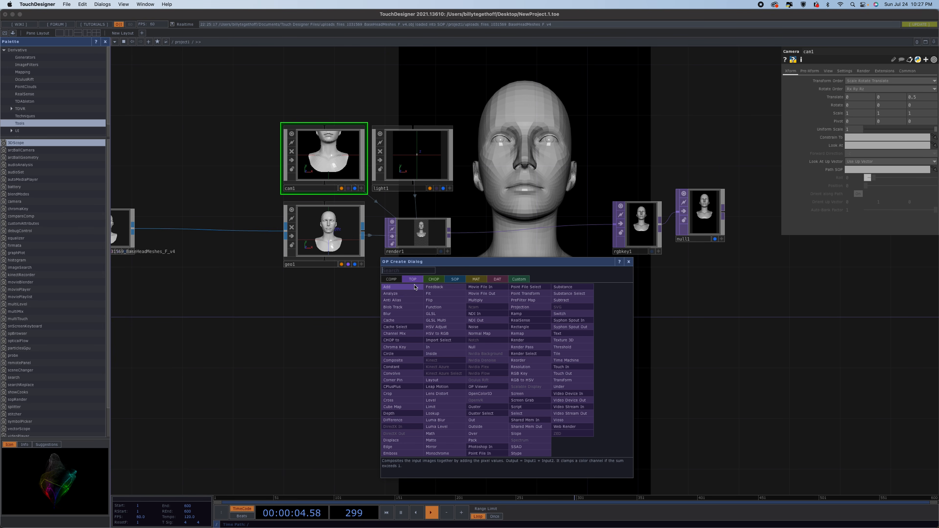
pyautogui.click(391, 279)
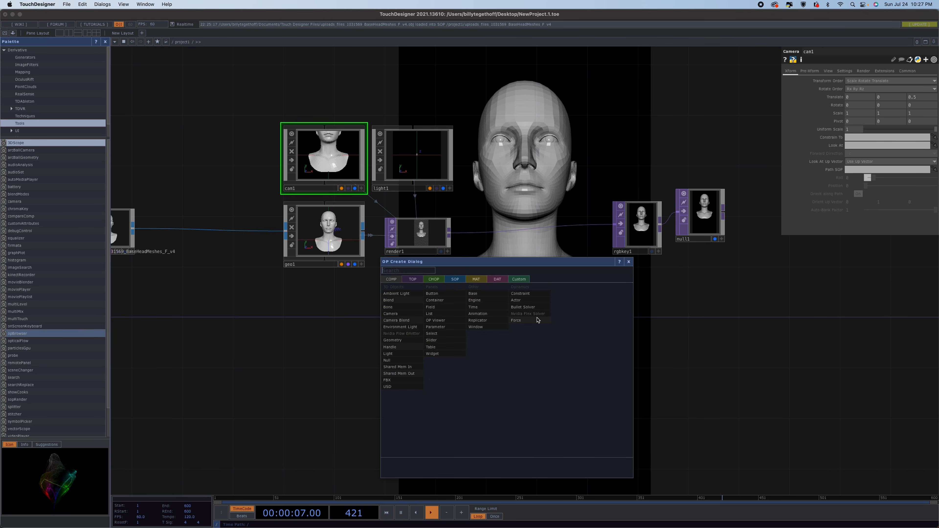
pyautogui.click(405, 327)
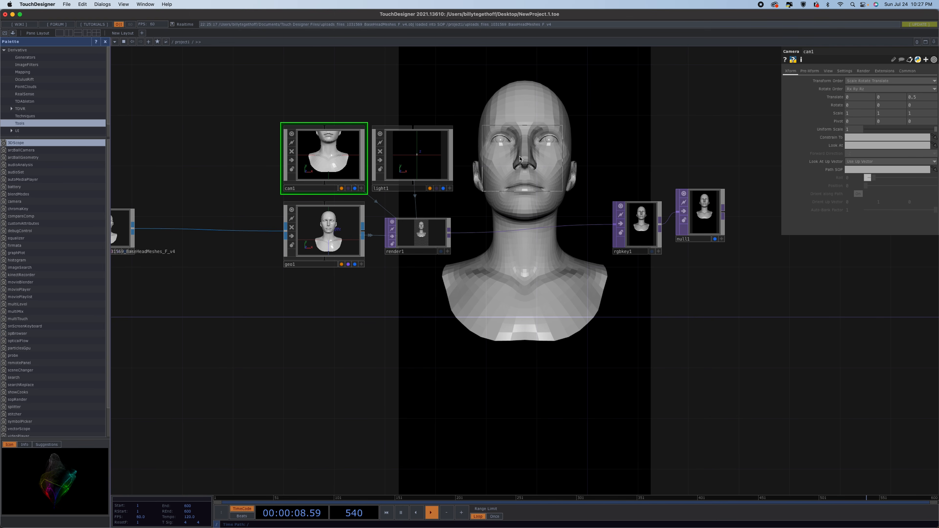
pyautogui.click(499, 158)
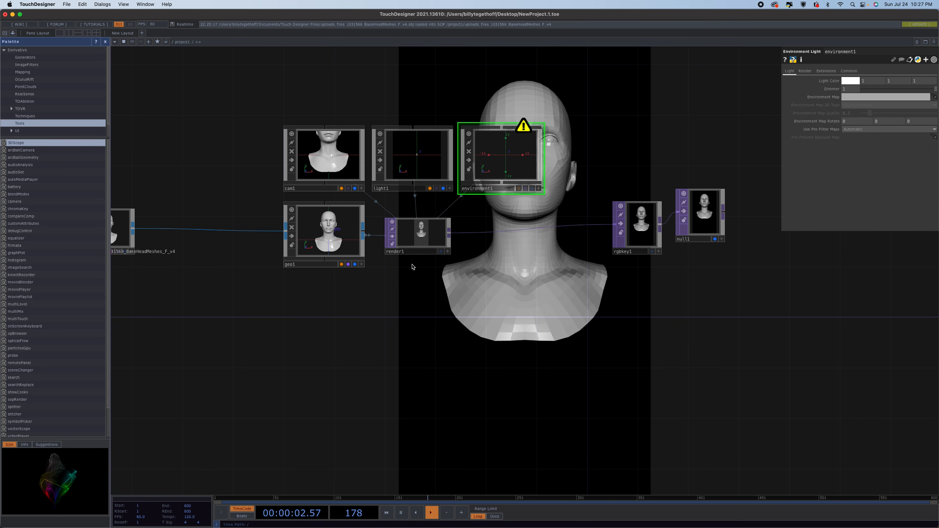
# Add a PBR MAT below the geometry and assign it as the geometry's material.
pyautogui.press('Tab')
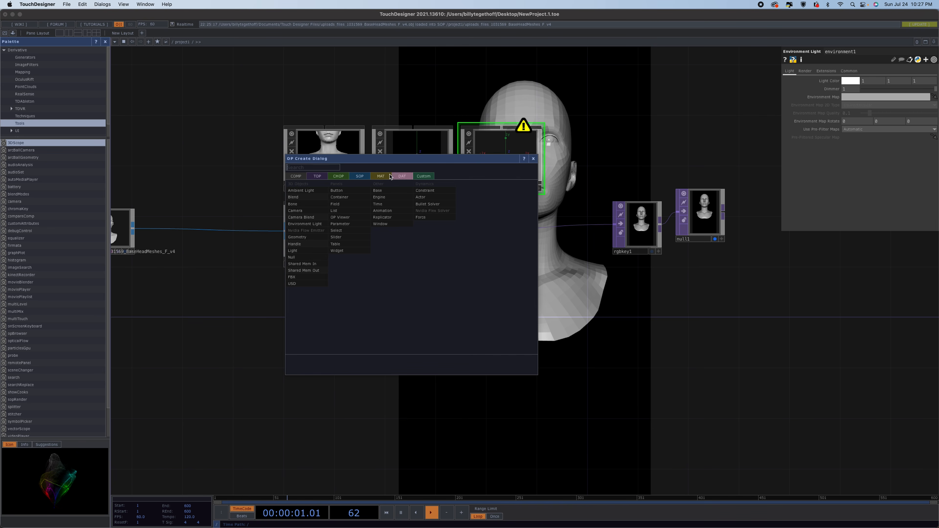
pyautogui.click(381, 176)
pyautogui.click(315, 232)
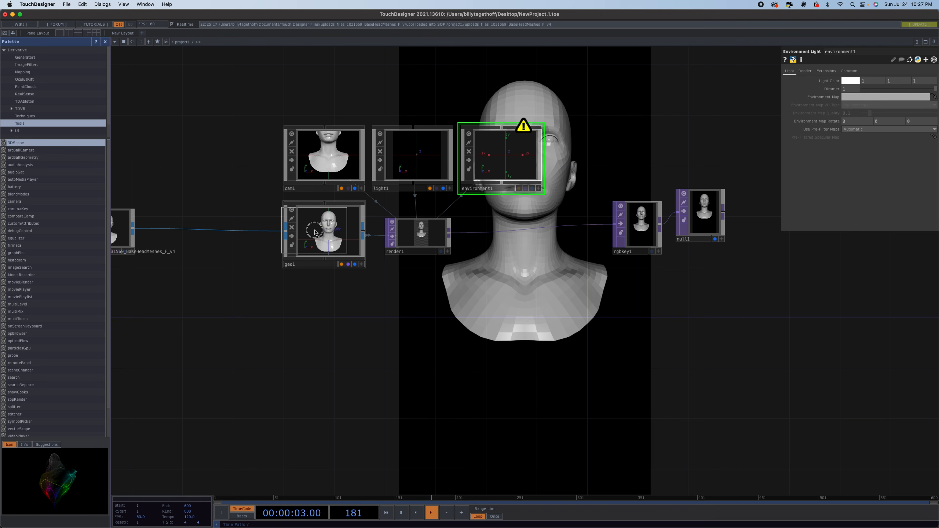
pyautogui.click(327, 327)
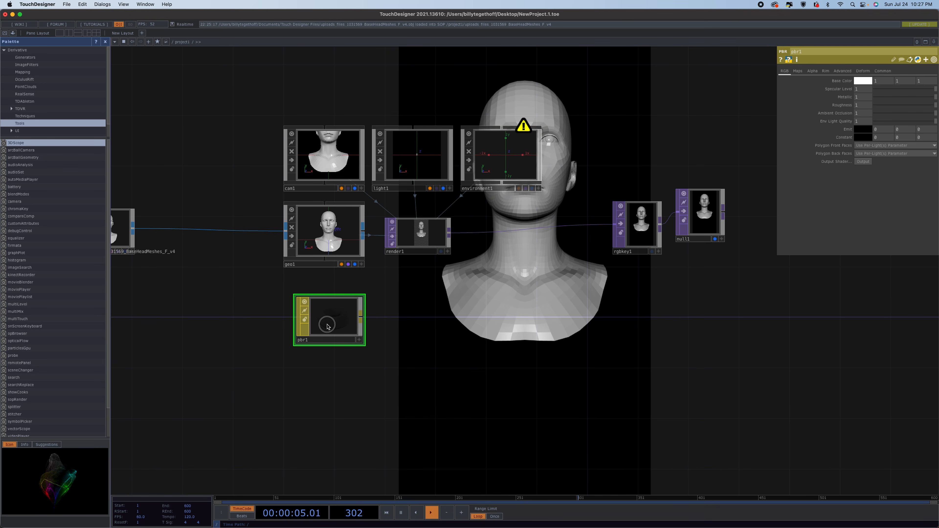
pyautogui.moveTo(327, 327); pyautogui.dragTo(318, 241)
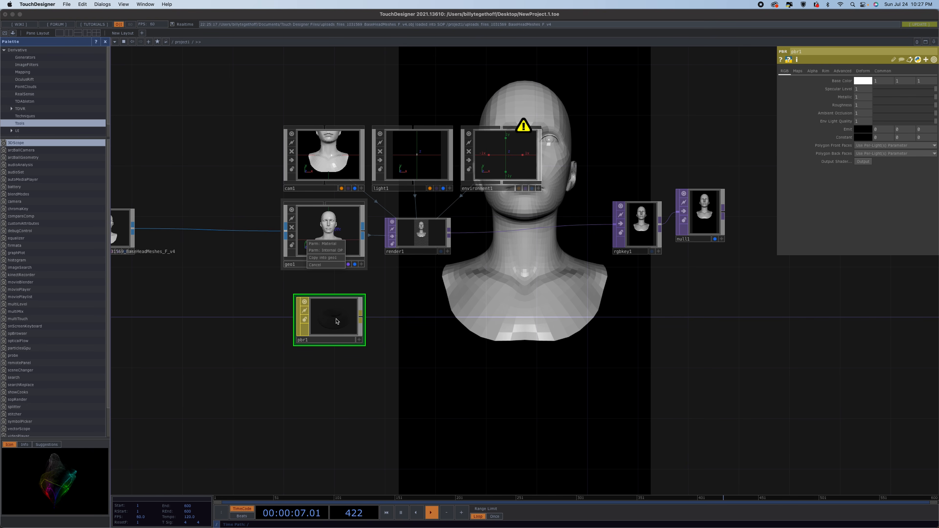
pyautogui.click(328, 244)
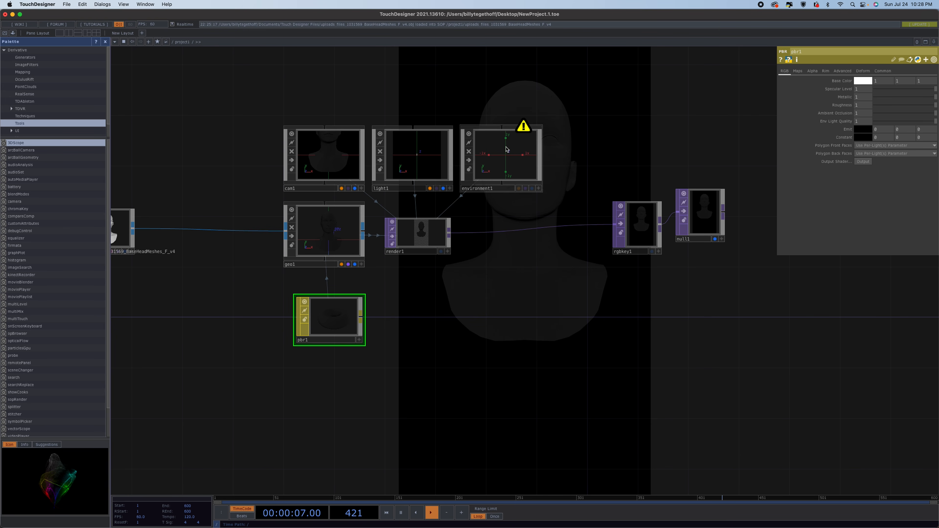
pyautogui.click(492, 163)
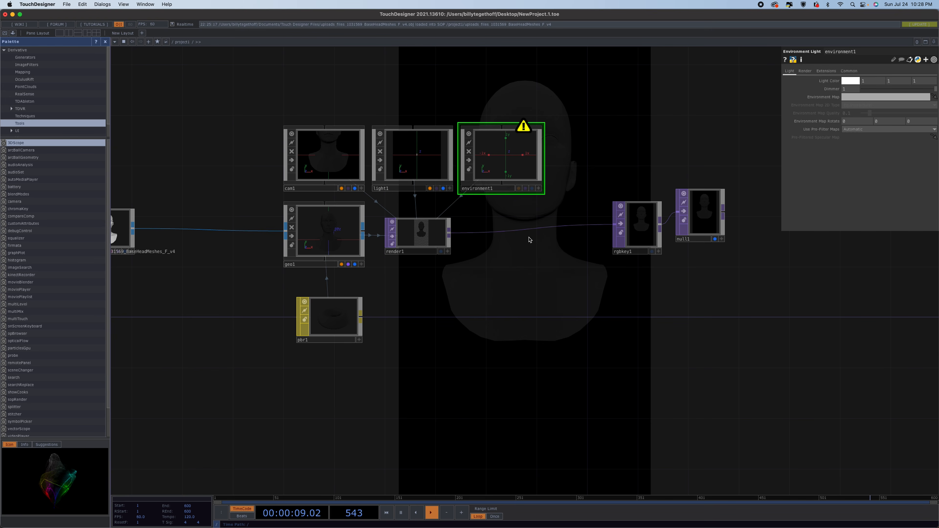
pyautogui.press('Tab')
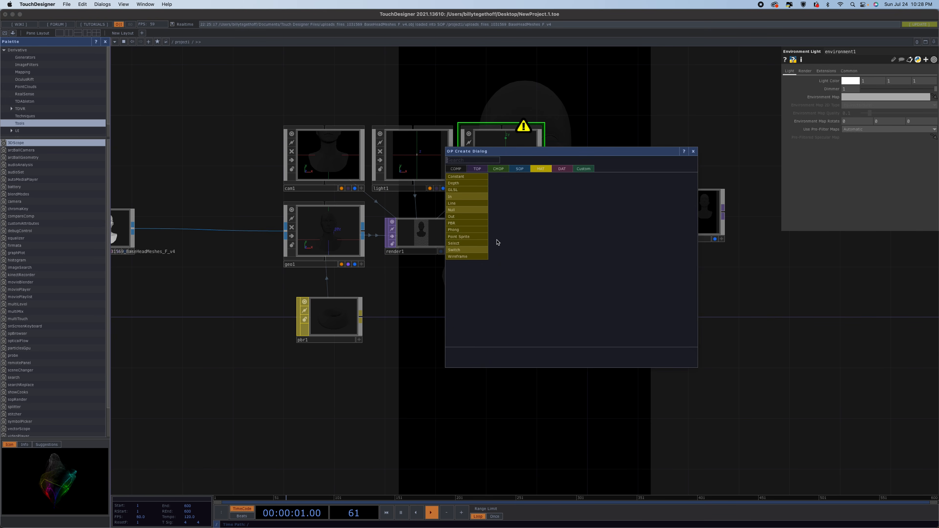
pyautogui.click(483, 171)
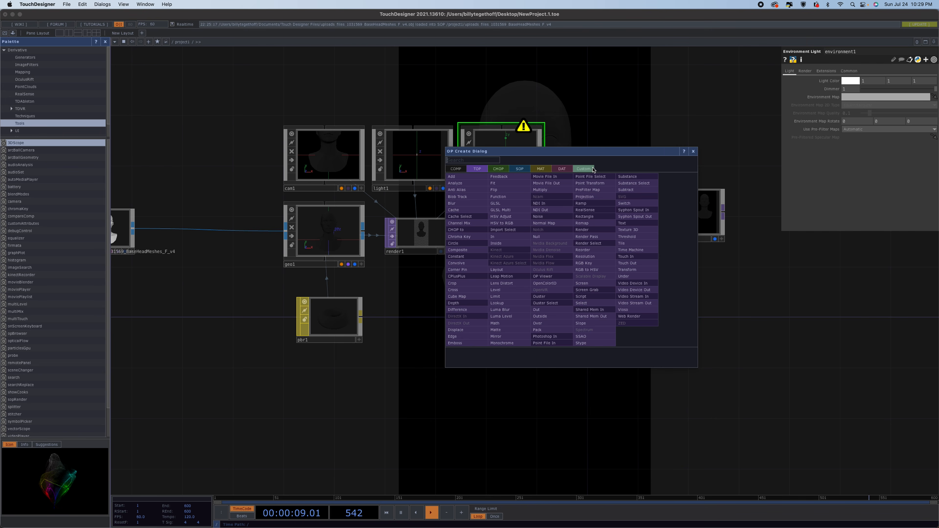
# Switch to Chrome and open the Poly Haven website through a web search for polyhaven.
pyautogui.moveTo(413, 526)
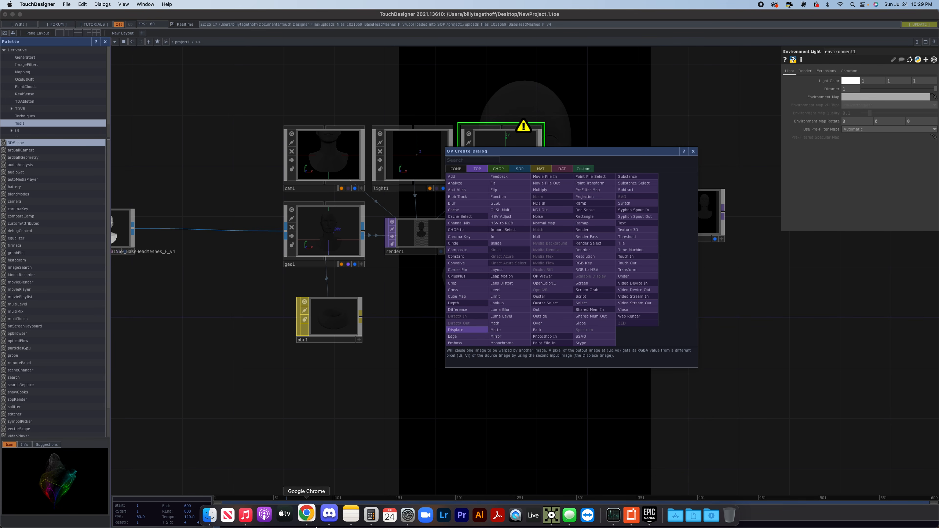
pyautogui.click(307, 514)
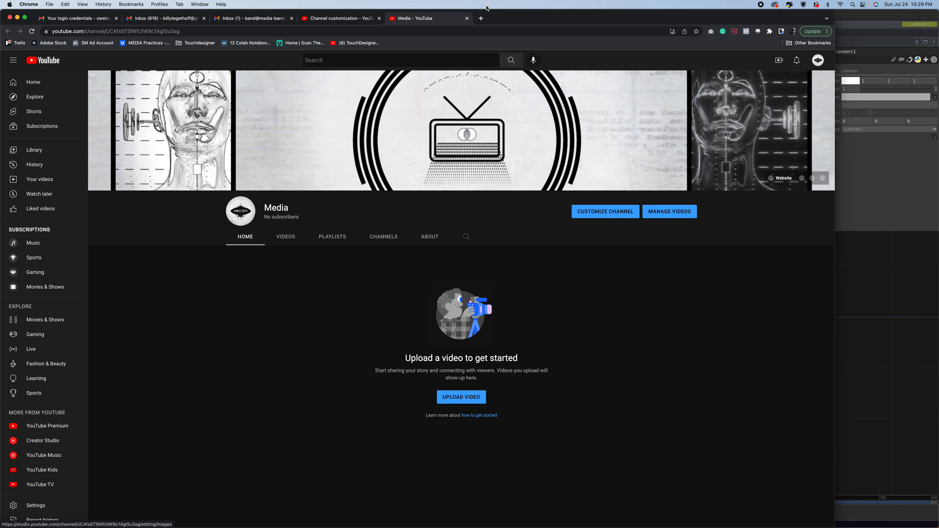
pyautogui.click(481, 19)
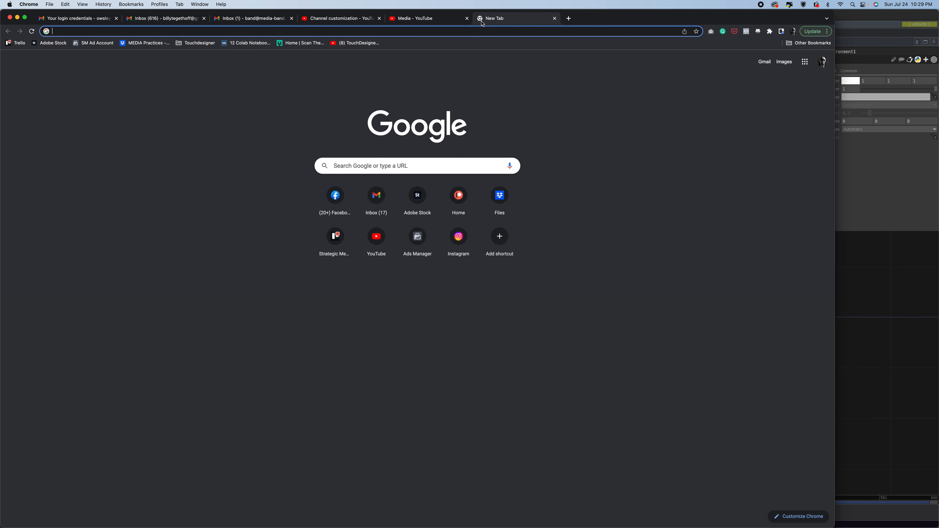
pyautogui.write('polyhaven')
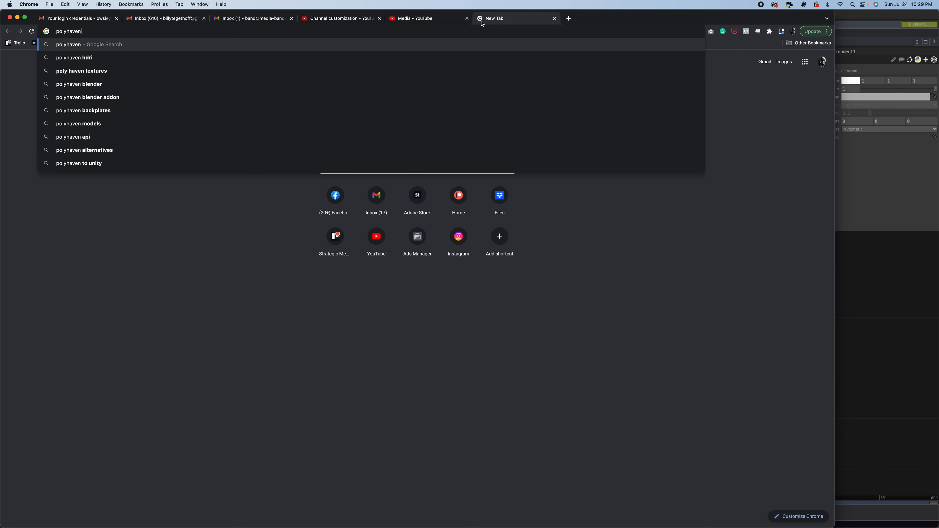
pyautogui.press('Return')
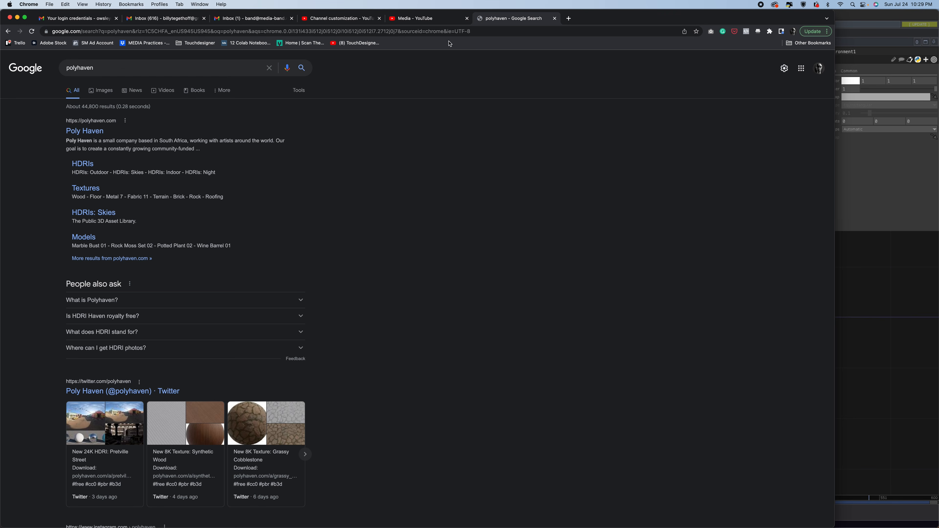
pyautogui.click(88, 134)
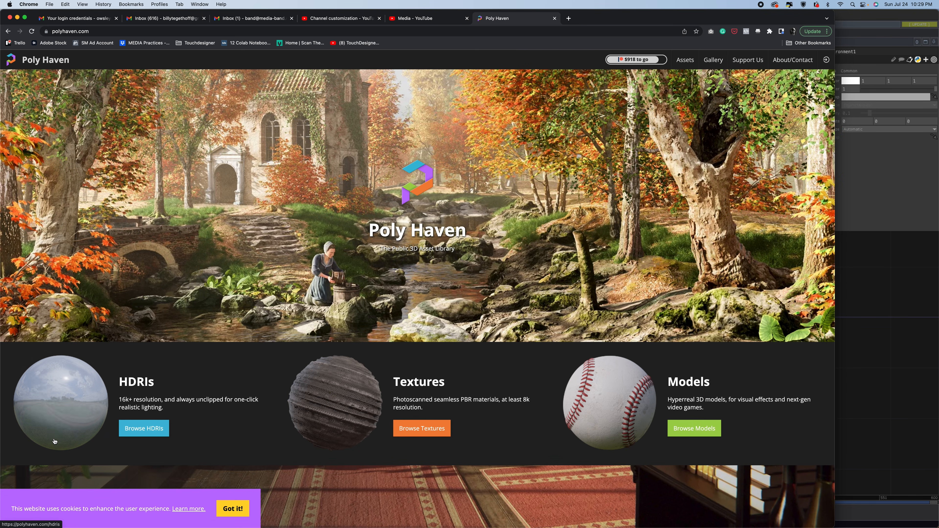
# Browse Poly Haven's HDRIs and download the Pretville Cinema HDRI at 4K HDR.
pyautogui.click(142, 429)
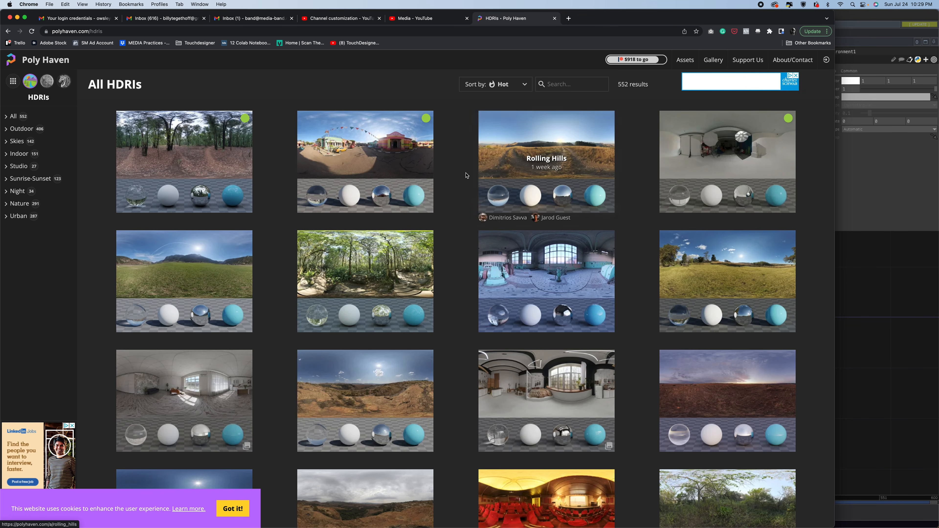
pyautogui.scroll(-5, 481, 338)
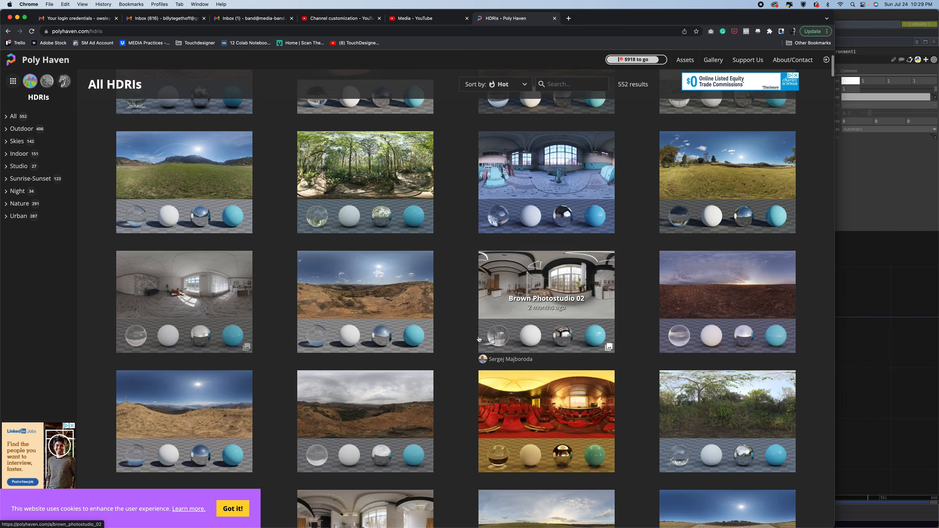
pyautogui.scroll(-3, 479, 339)
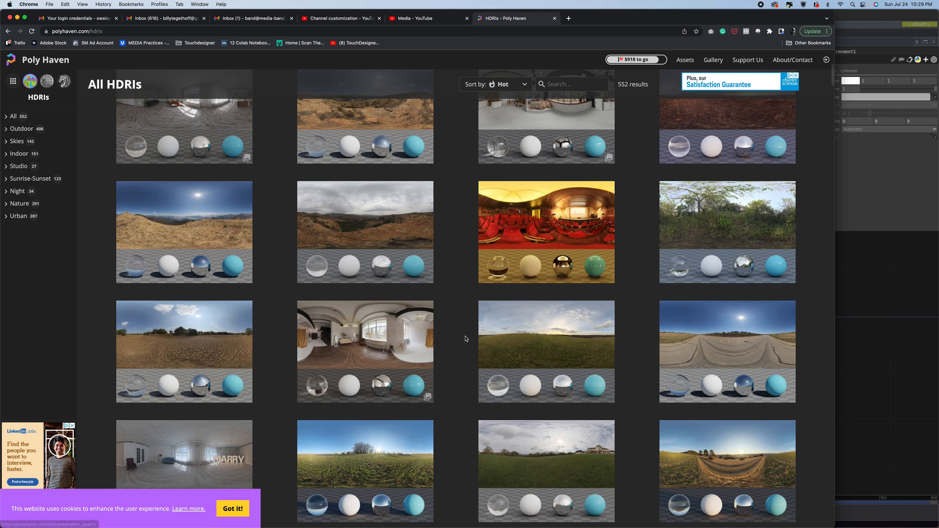
pyautogui.click(552, 222)
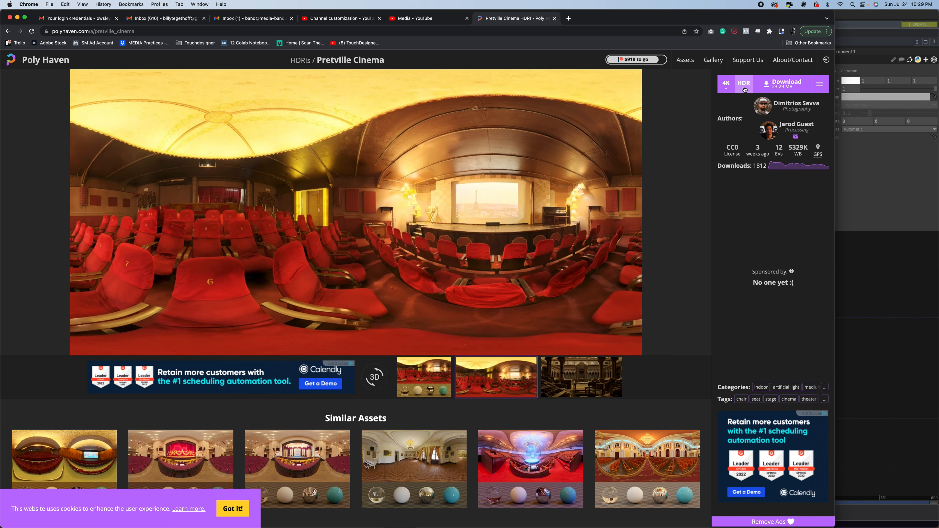
pyautogui.click(770, 85)
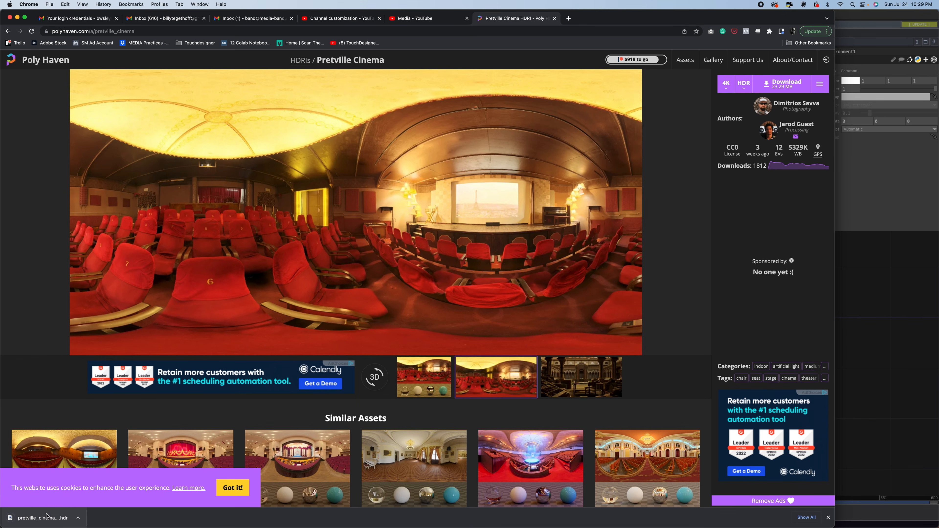
# Switch back to TouchDesigner and add a Movie File In TOP below the PBR material.
pyautogui.moveTo(430, 524)
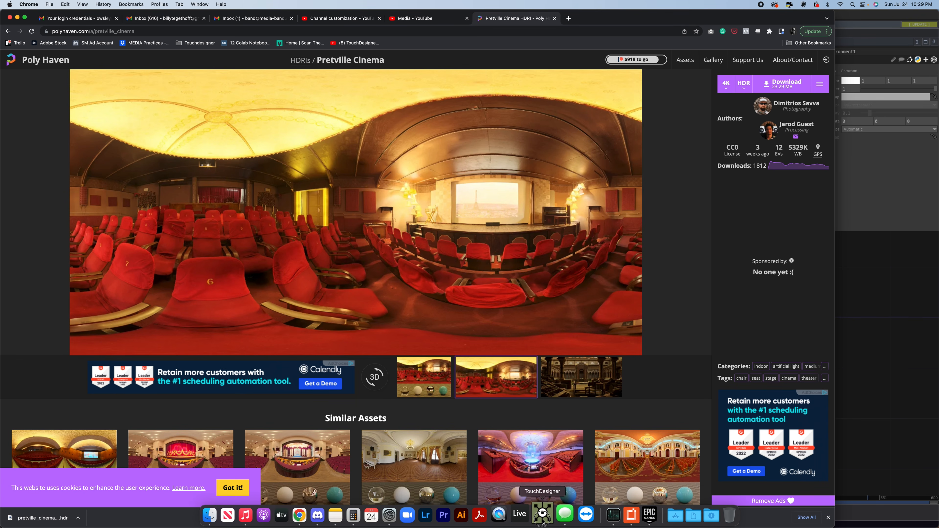
pyautogui.click(551, 515)
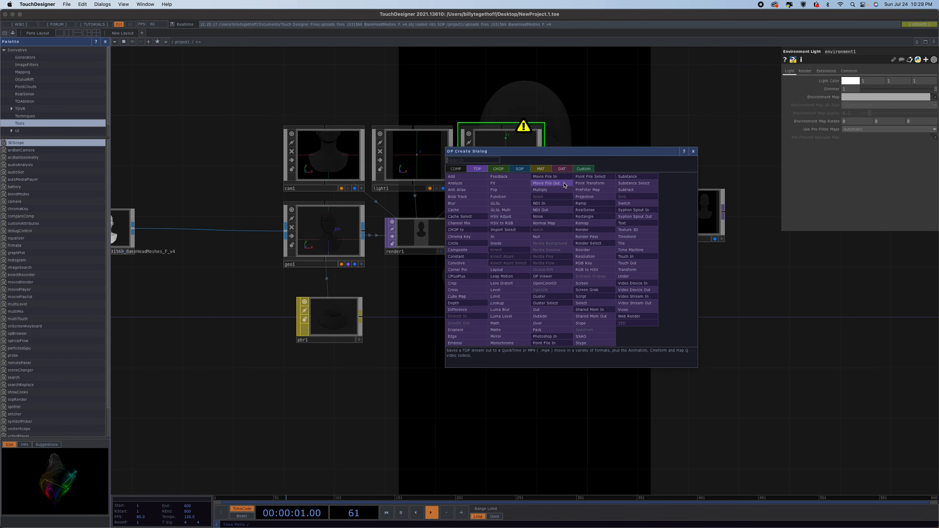
pyautogui.click(555, 177)
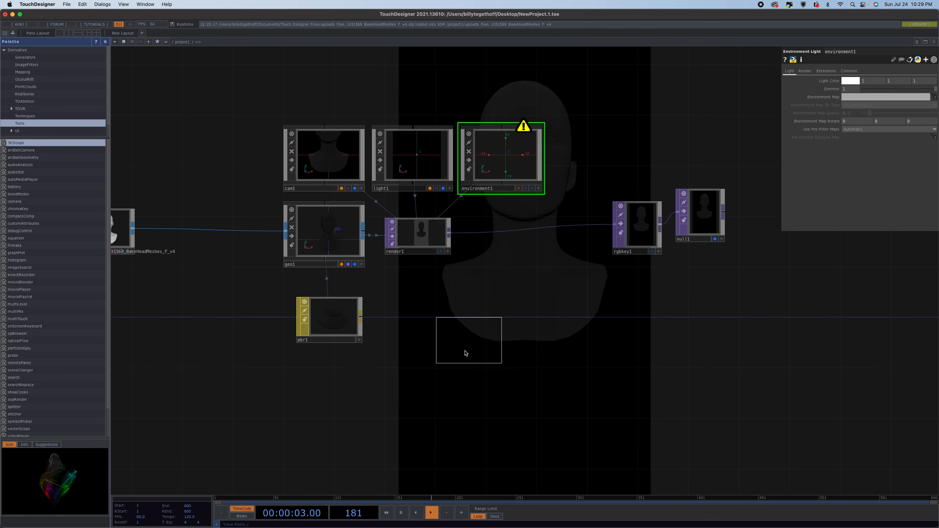
pyautogui.click(330, 413)
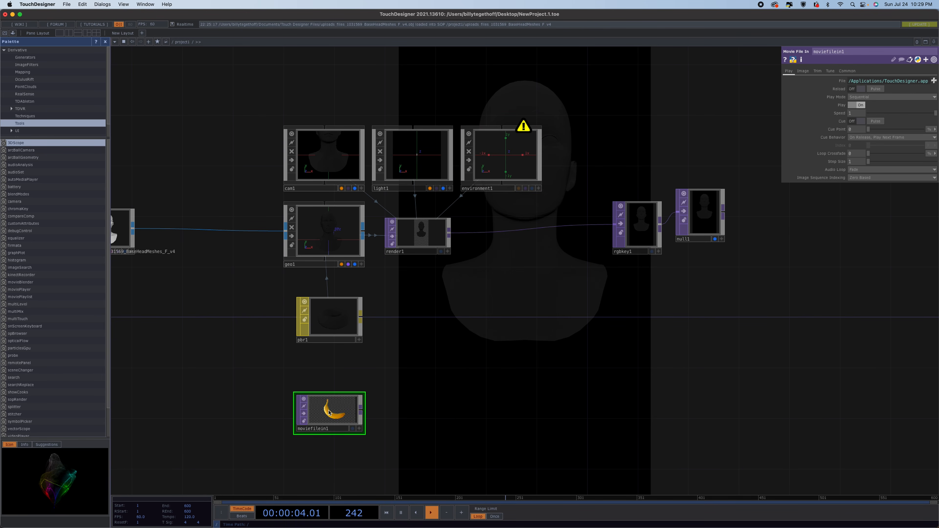
# Append a Null TOP to the Movie File In's output.
pyautogui.click(361, 408)
pyautogui.click(482, 409)
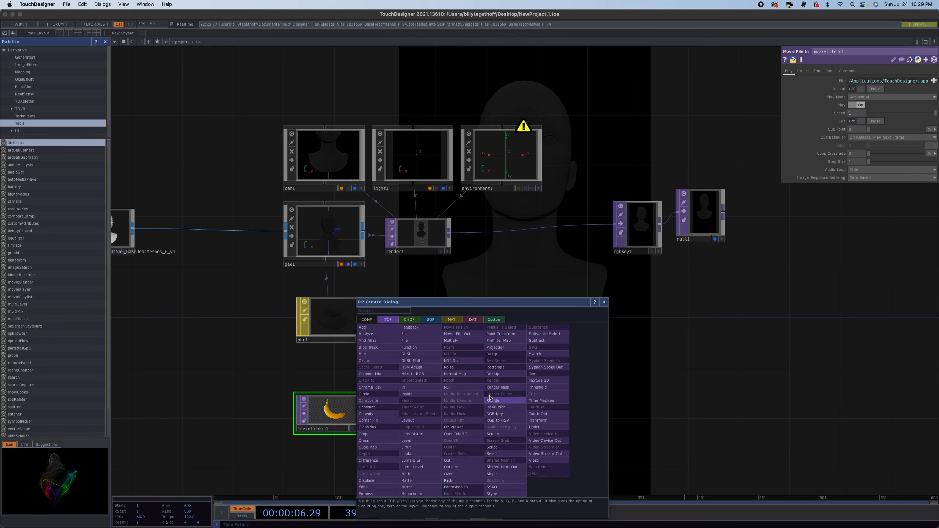
pyautogui.click(463, 385)
pyautogui.click(505, 411)
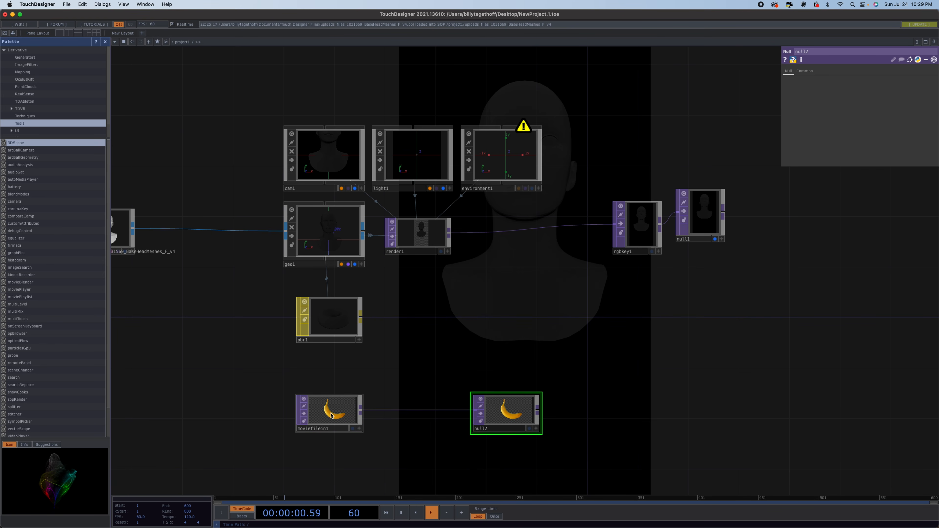
# Connect the null to the Environment Light as its Environment Map.
pyautogui.moveTo(326, 415); pyautogui.dragTo(300, 417)
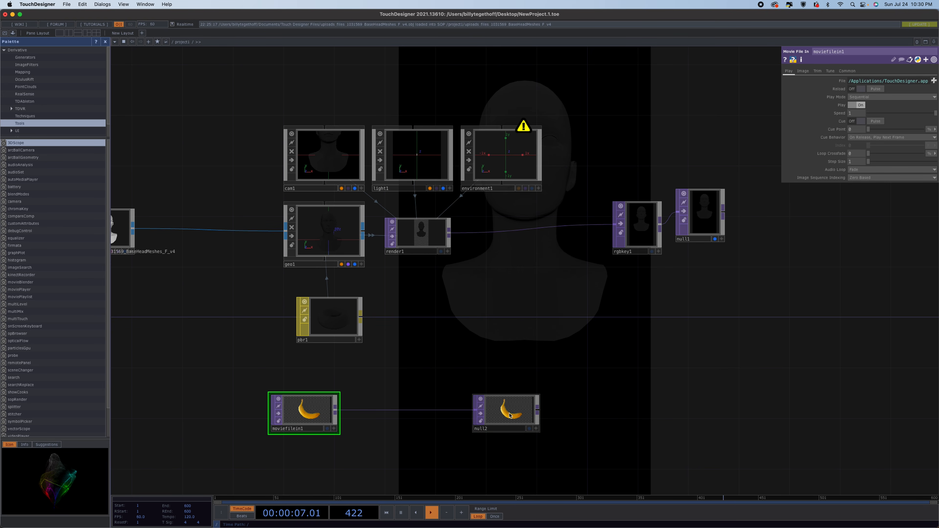
pyautogui.moveTo(511, 416); pyautogui.dragTo(514, 158)
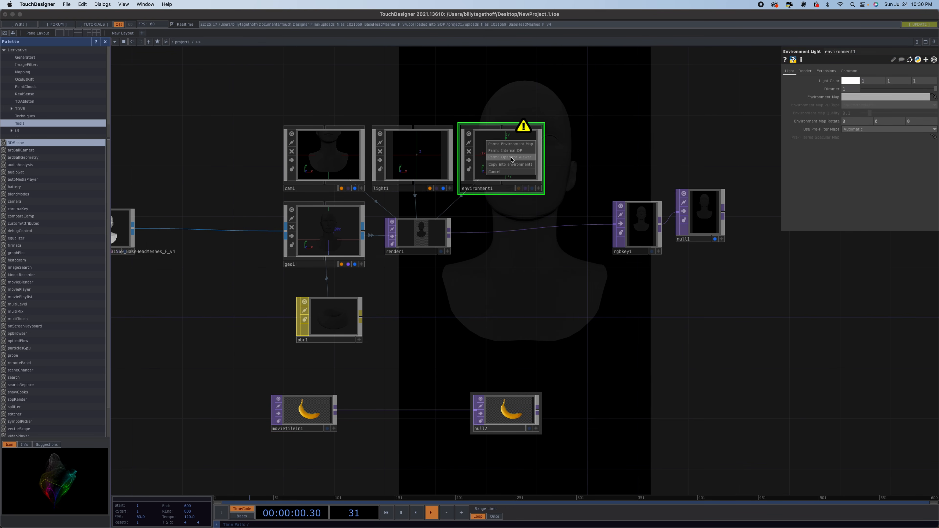
pyautogui.click(518, 144)
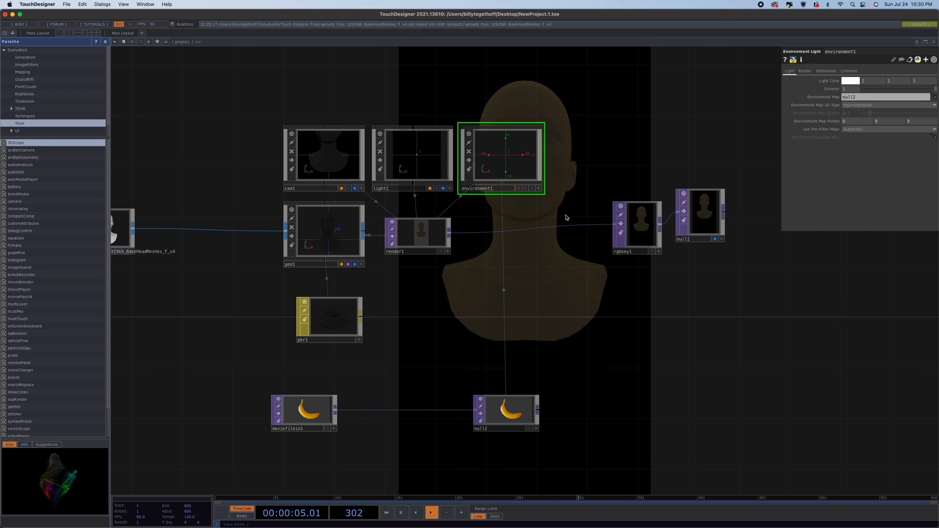
# Load pretville_cinema_4k.hdr from Downloads as the Movie File In's file.
pyautogui.click(308, 413)
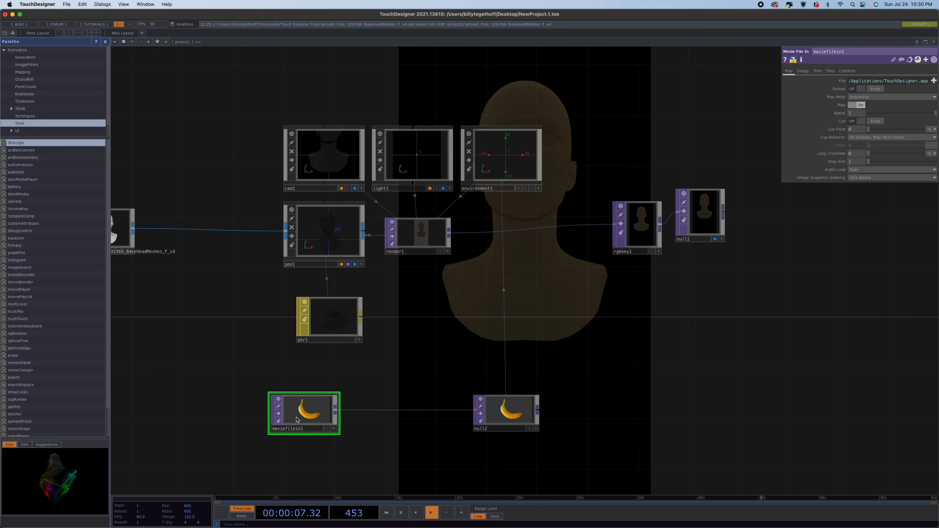
pyautogui.click(935, 81)
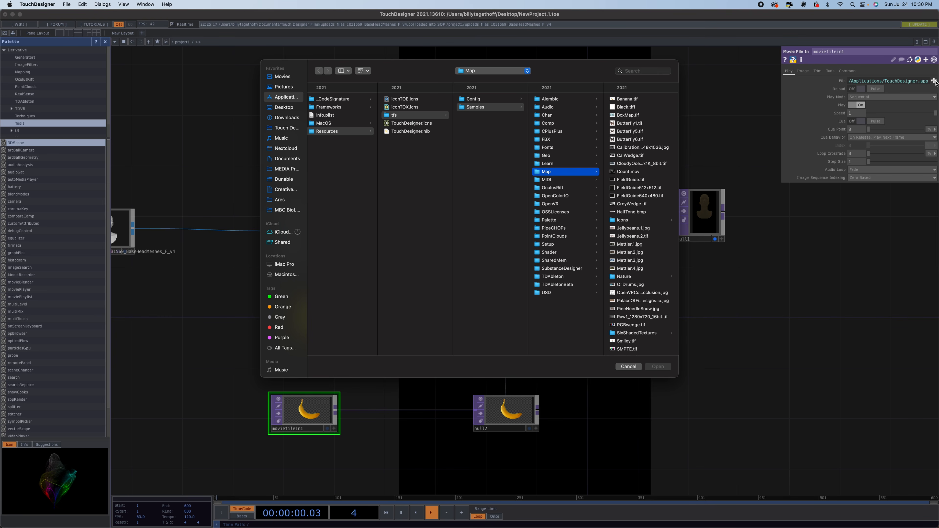
pyautogui.click(282, 118)
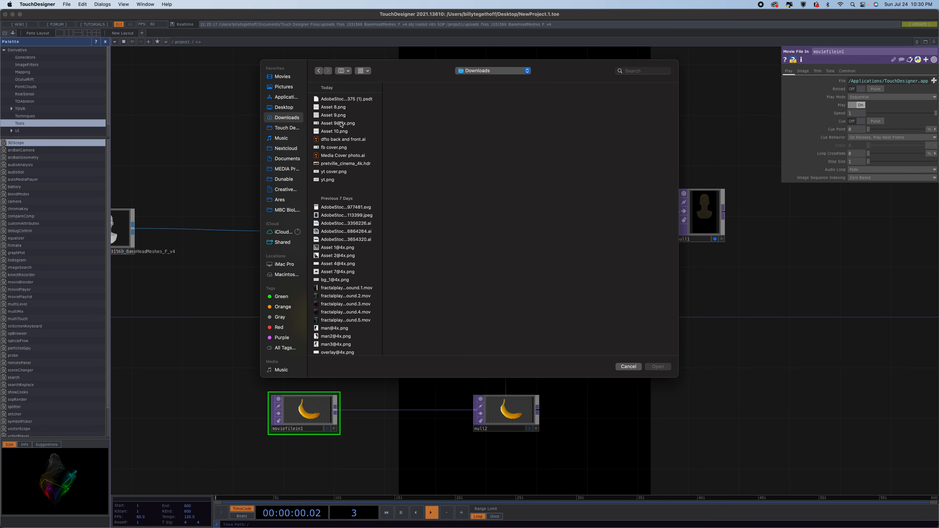
pyautogui.click(348, 163)
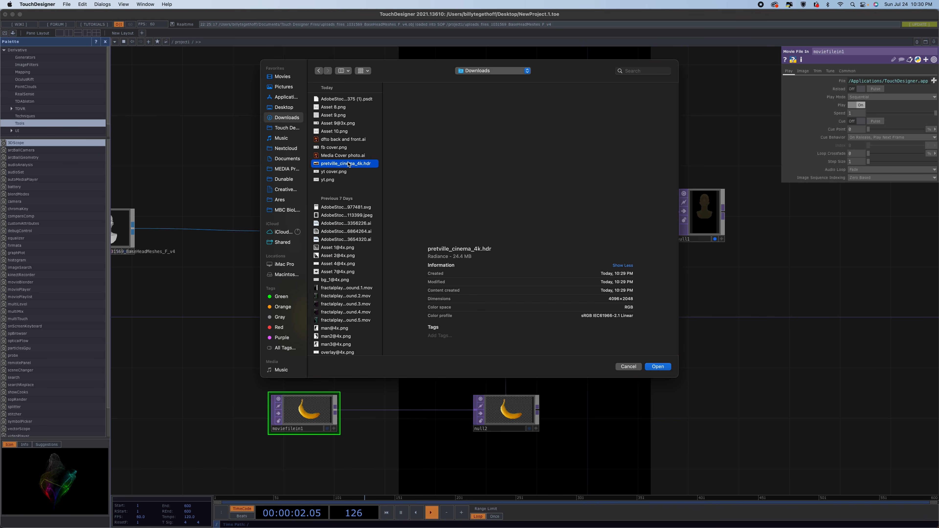
pyautogui.click(659, 367)
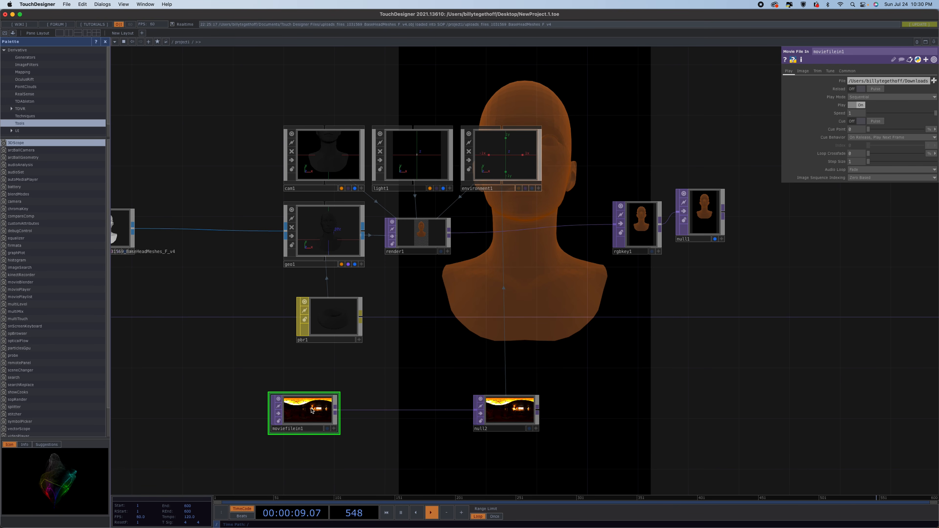
# Toggle the Movie File In's Input is sRGB option on and back off.
pyautogui.scroll(10, 307, 428)
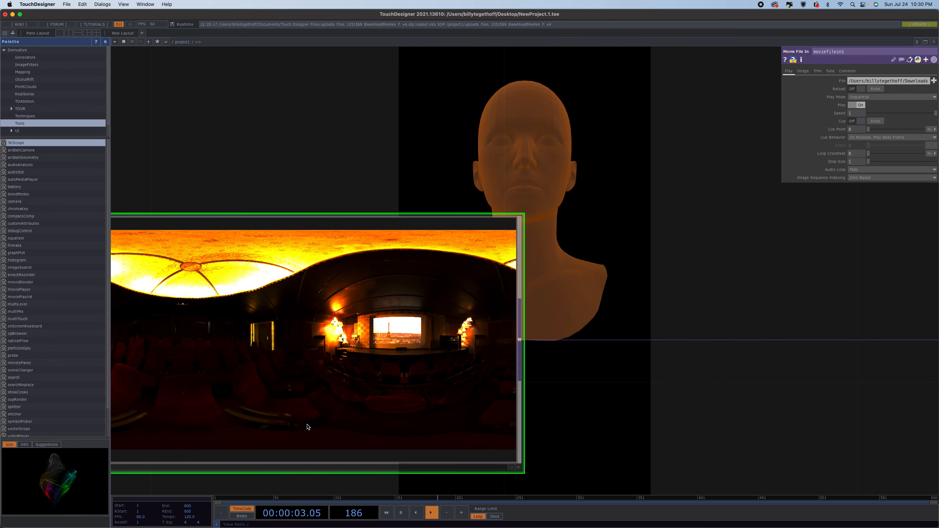
pyautogui.scroll(-3, 307, 427)
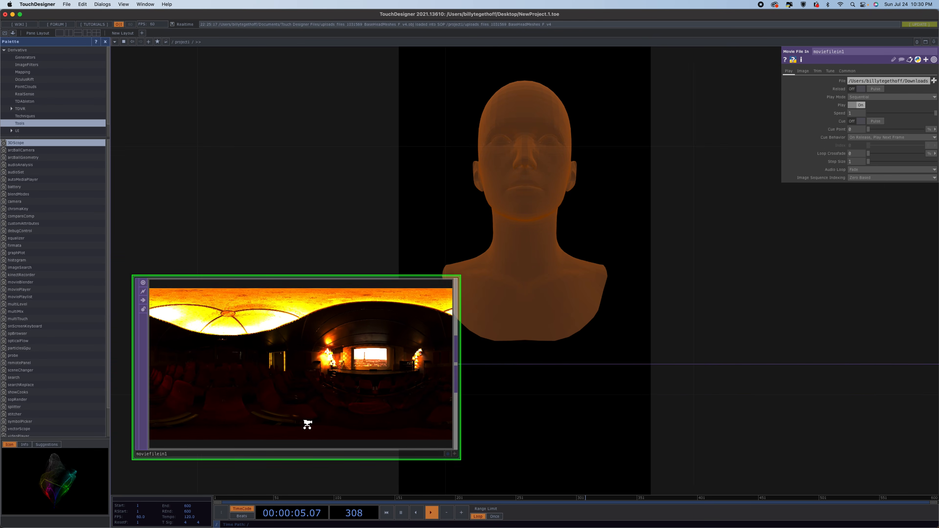
pyautogui.scroll(-5, 307, 425)
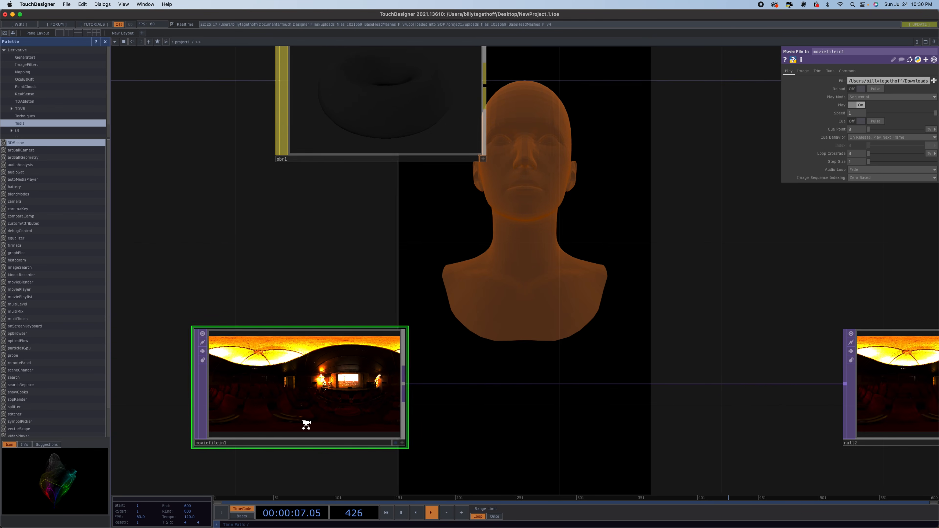
pyautogui.scroll(-1, 306, 425)
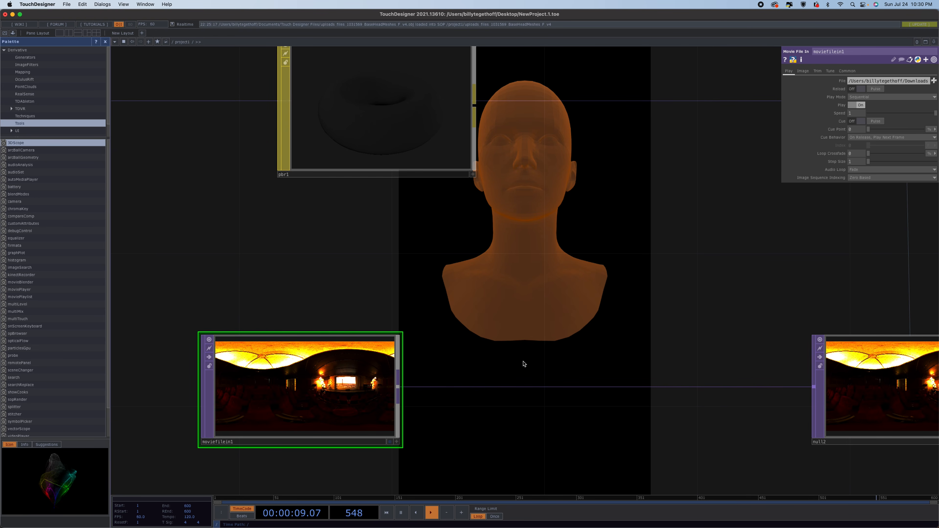
pyautogui.click(803, 71)
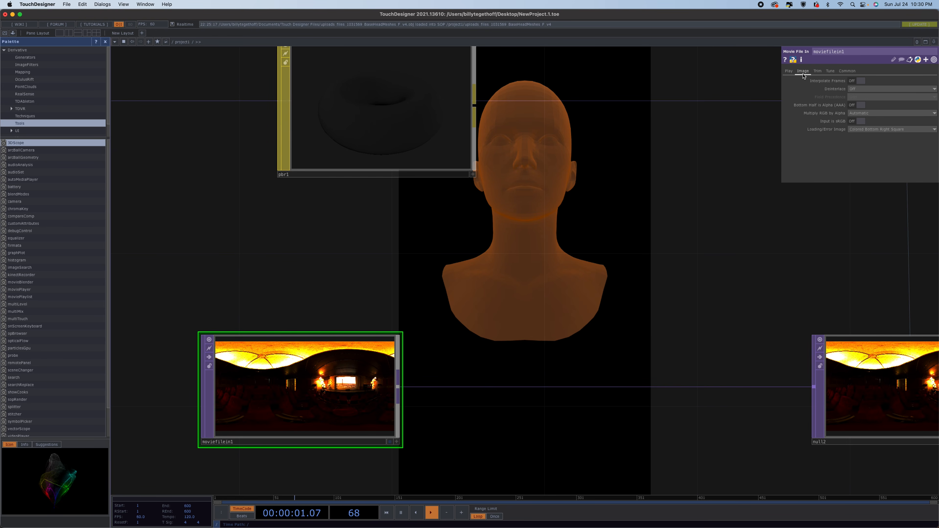
pyautogui.click(858, 122)
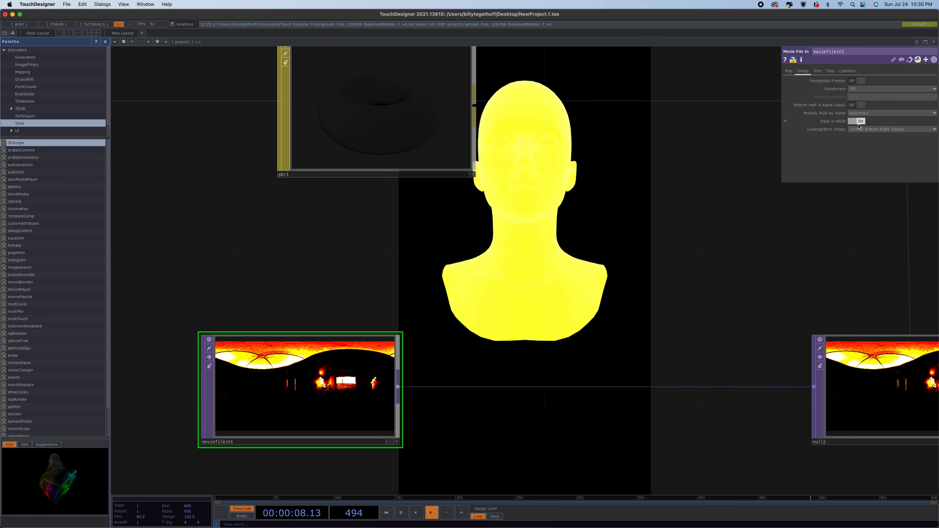
pyautogui.click(858, 122)
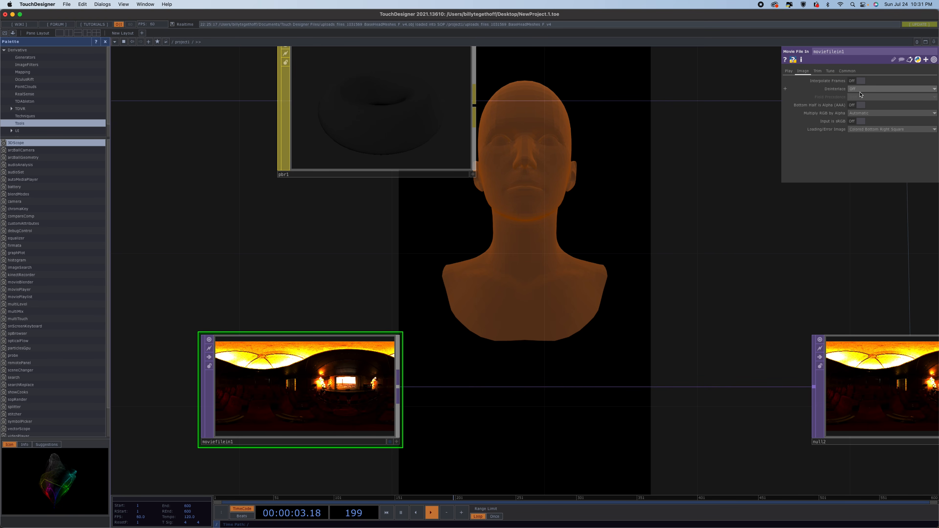
# Try setting the Movie File In's pixel format to 32-bit float (RGBA), then revert it to Use Input.
pyautogui.click(818, 72)
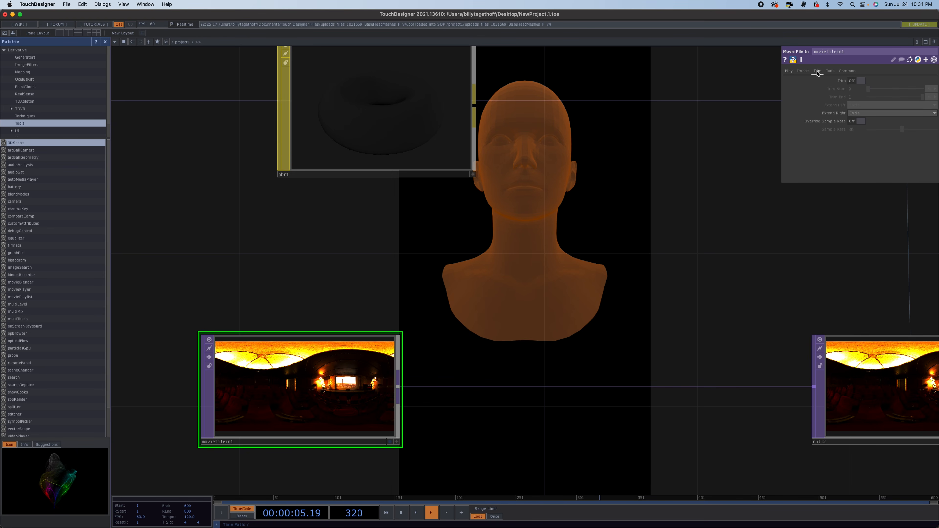
pyautogui.click(830, 71)
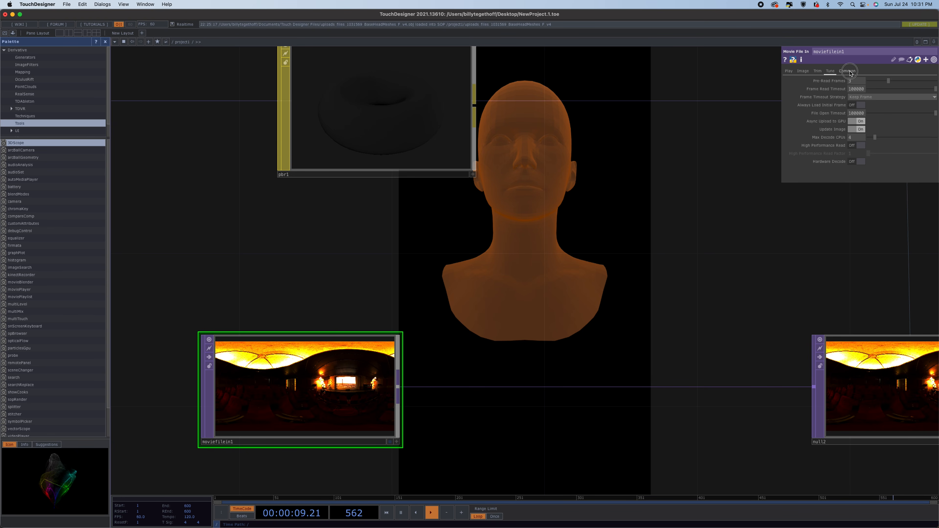
pyautogui.click(848, 71)
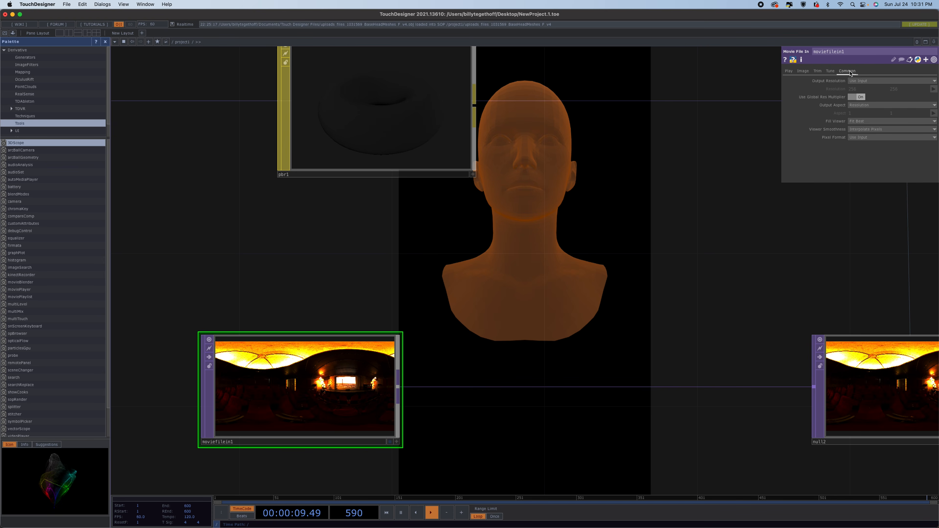
pyautogui.click(865, 138)
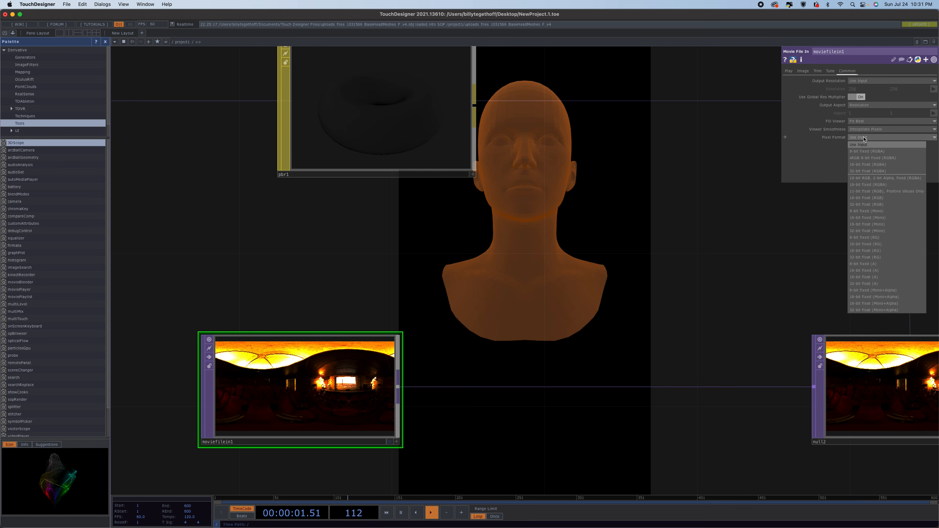
pyautogui.click(877, 171)
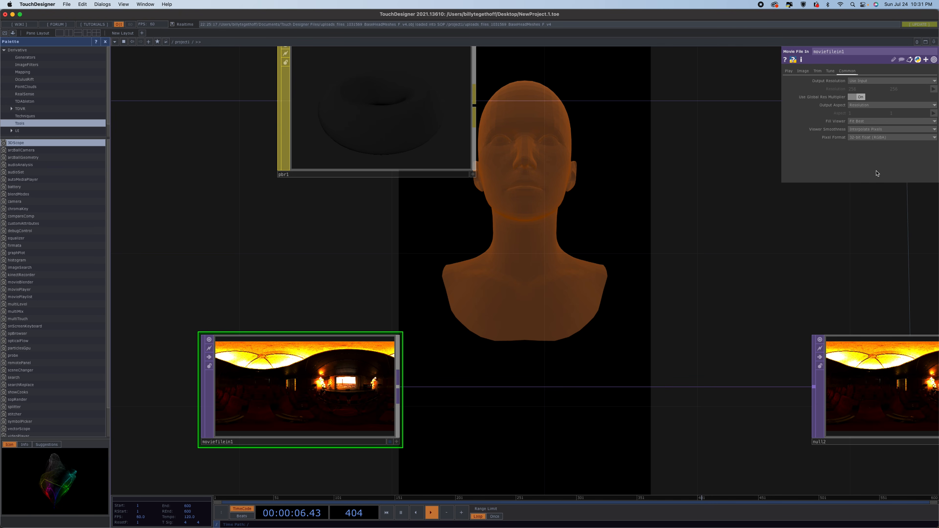
pyautogui.click(863, 139)
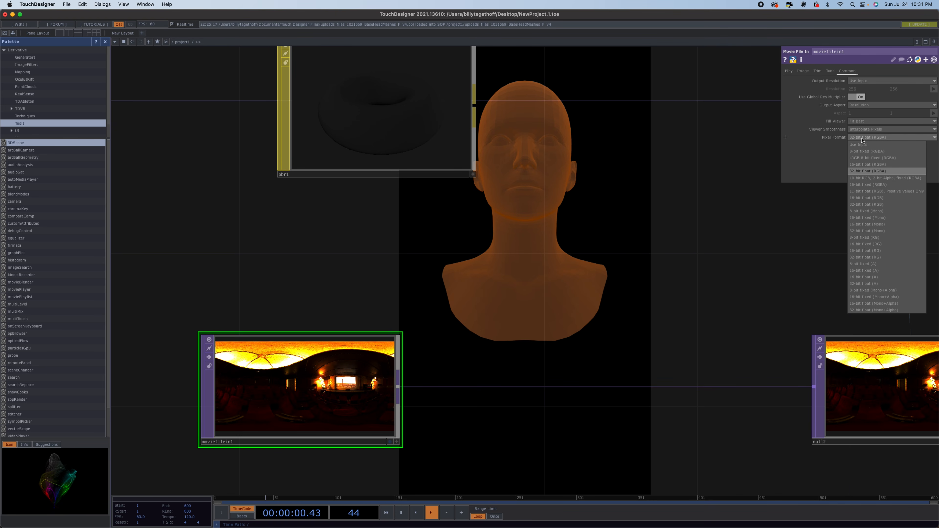
pyautogui.click(862, 145)
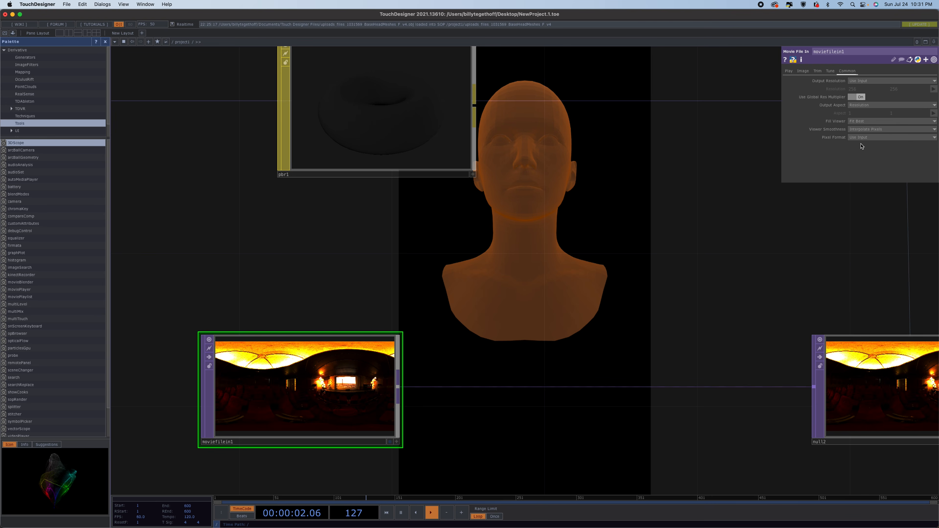
# Insert a Level TOP on the wire between the Movie File In and the null.
pyautogui.rightClick(538, 386)
pyautogui.click(557, 379)
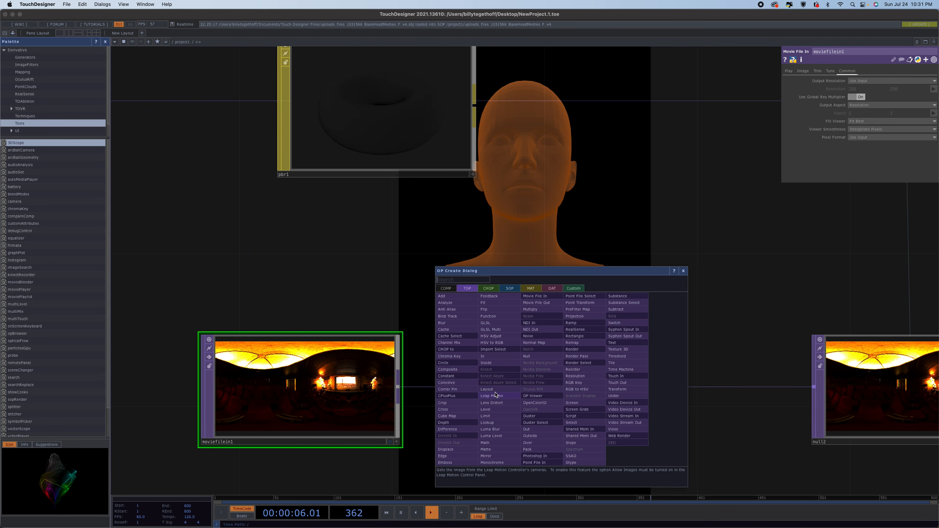
pyautogui.click(495, 409)
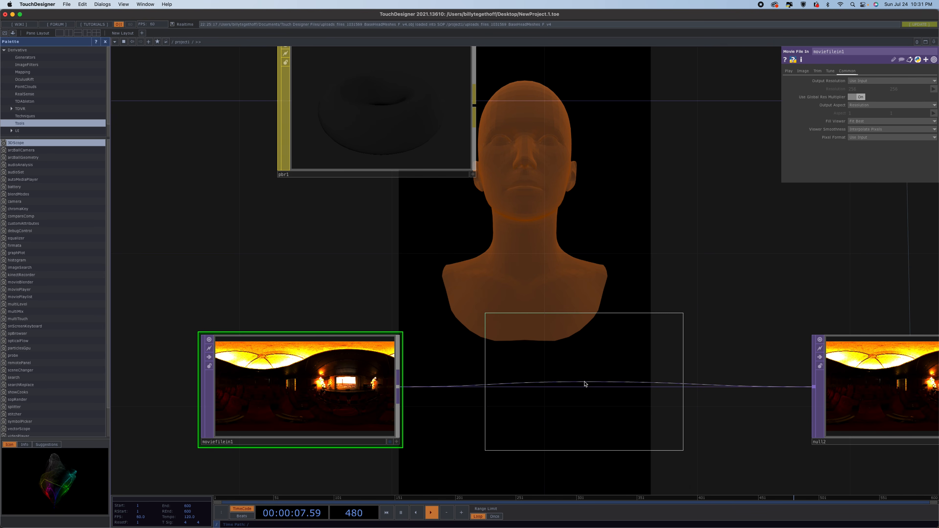
pyautogui.click(574, 390)
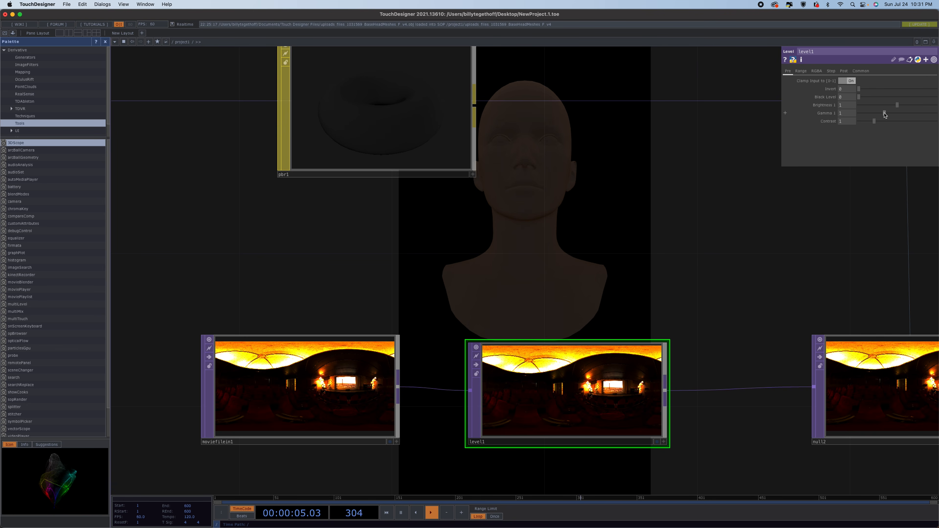
# Set the Level TOP's gamma to 1.76 and brightness to 0.924.
pyautogui.moveTo(885, 114)
pyautogui.mouseDown()
pyautogui.moveTo(906, 113)
pyautogui.moveTo(895, 114)
pyautogui.mouseUp()
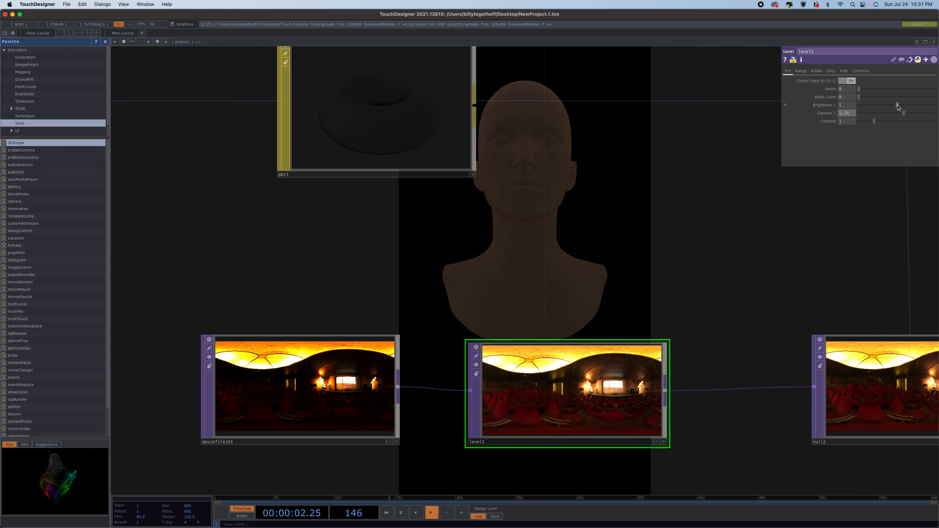
pyautogui.moveTo(898, 105); pyautogui.dragTo(894, 107)
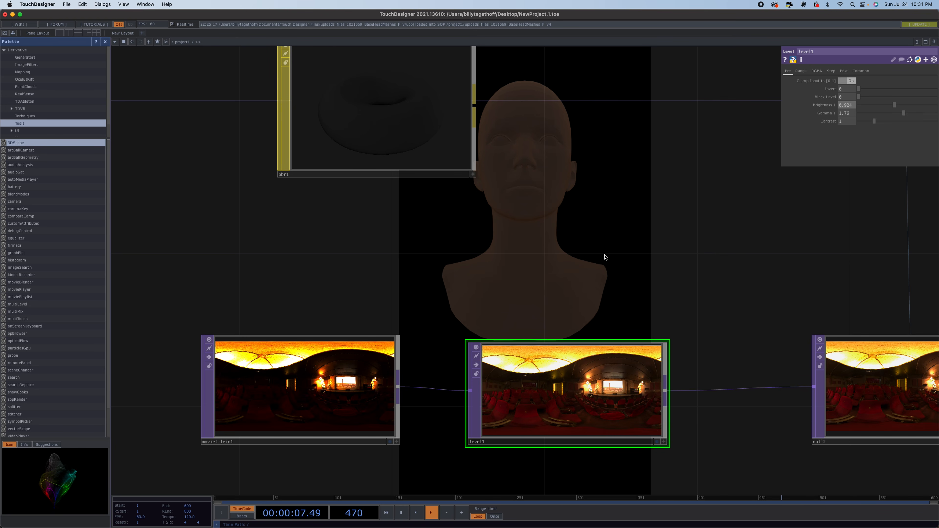
pyautogui.moveTo(681, 291); pyautogui.dragTo(604, 380)
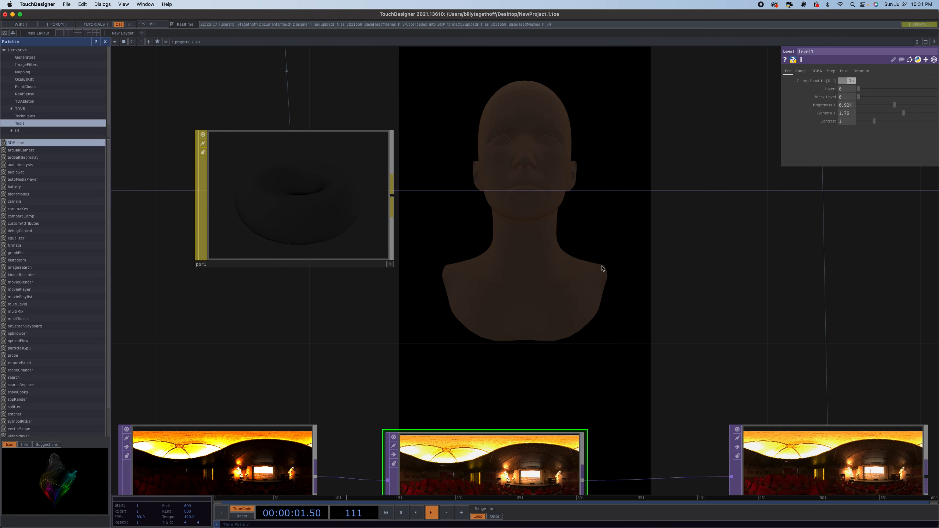
pyautogui.scroll(-3, 594, 281)
pyautogui.scroll(-1, 595, 281)
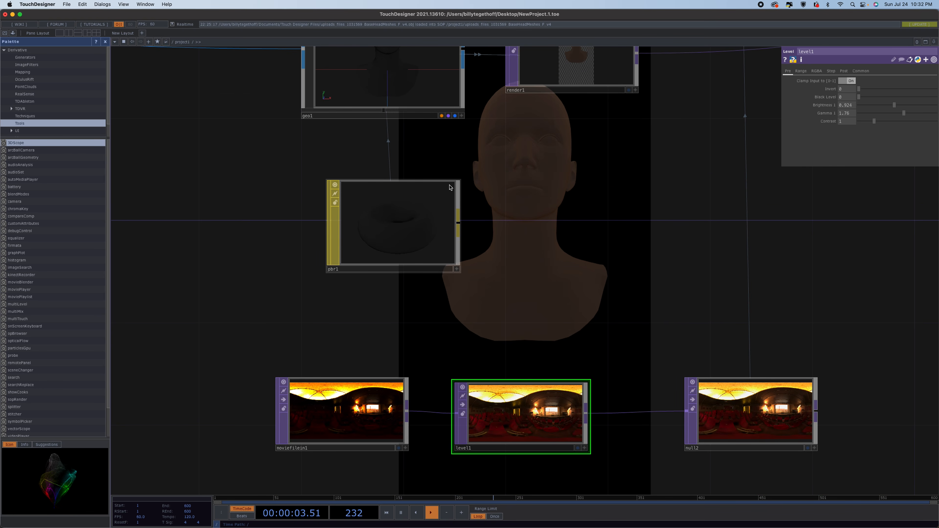
# Set the PBR material's roughness to 0.
pyautogui.scroll(-4, 482, 190)
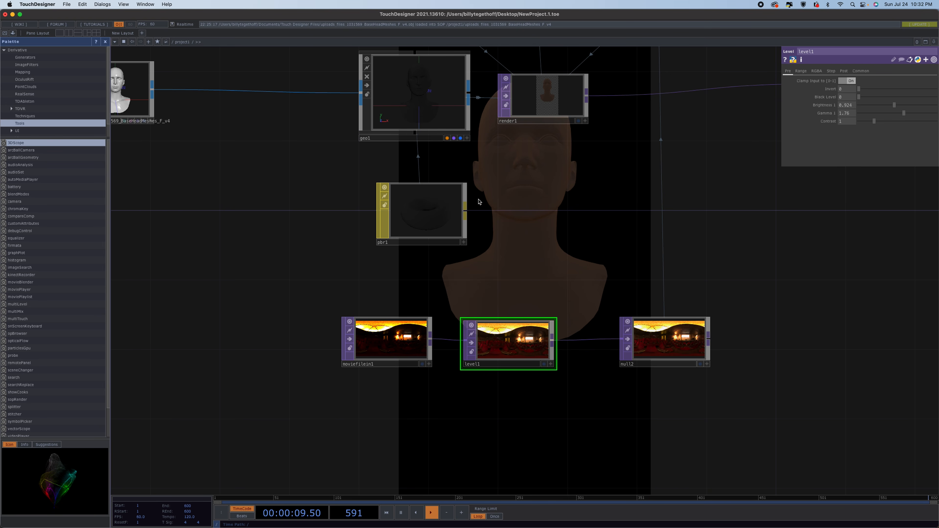
pyautogui.click(422, 222)
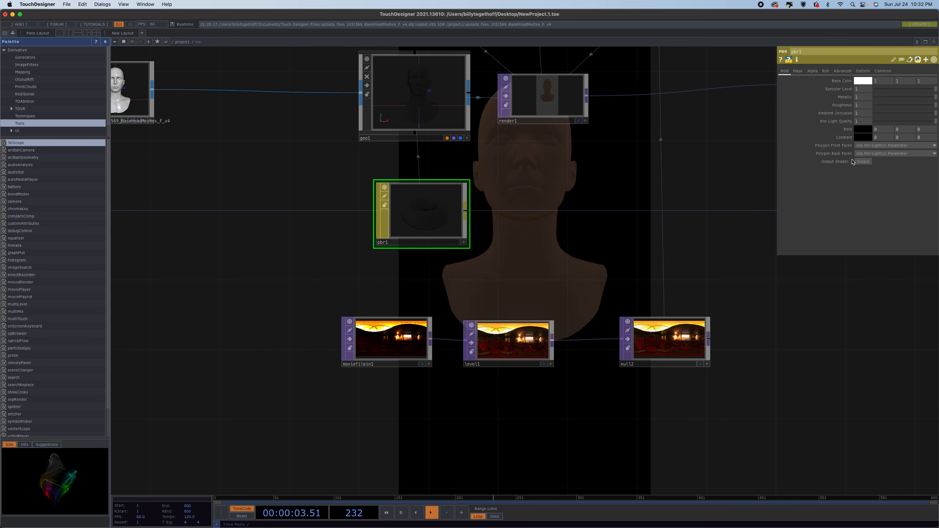
pyautogui.moveTo(725, 195); pyautogui.dragTo(525, 162)
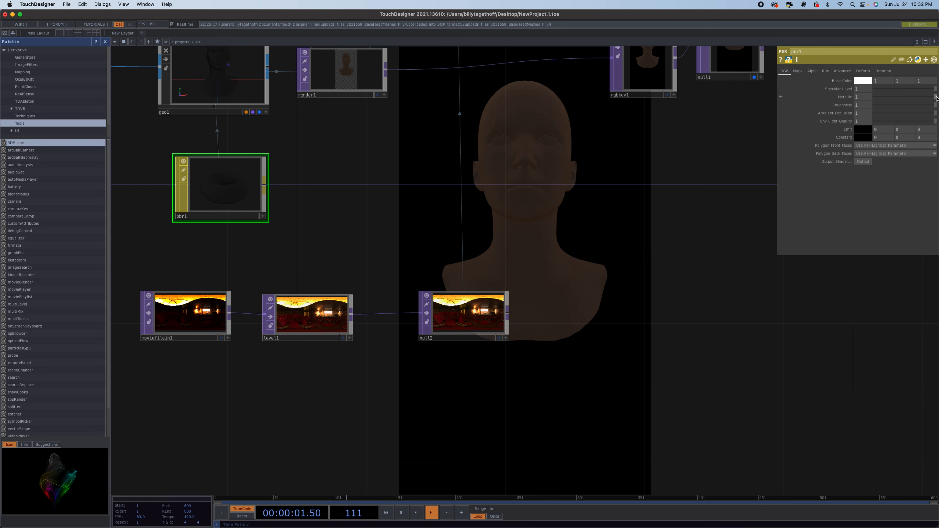
pyautogui.moveTo(936, 107); pyautogui.dragTo(740, 108)
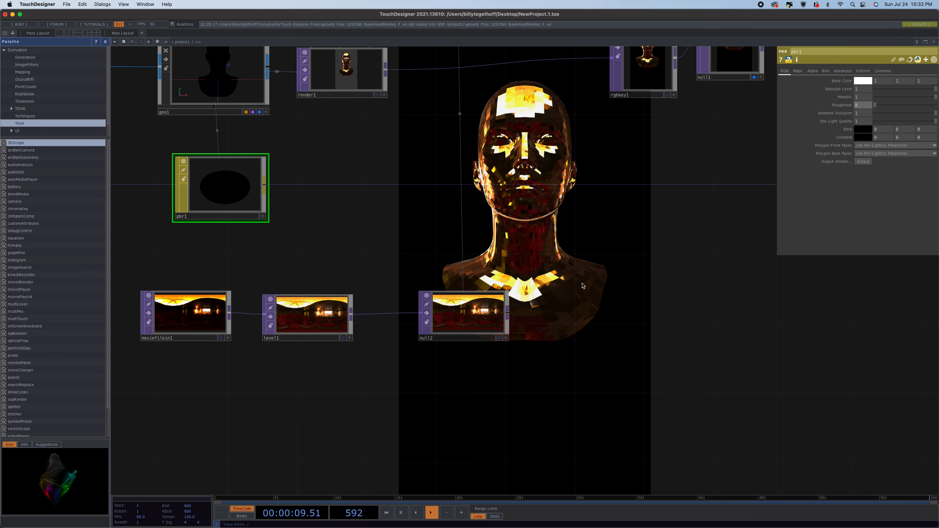
# Turn on the camera's Apply Pre-Transform option.
pyautogui.moveTo(556, 321); pyautogui.dragTo(506, 392)
pyautogui.moveTo(362, 290); pyautogui.dragTo(541, 361)
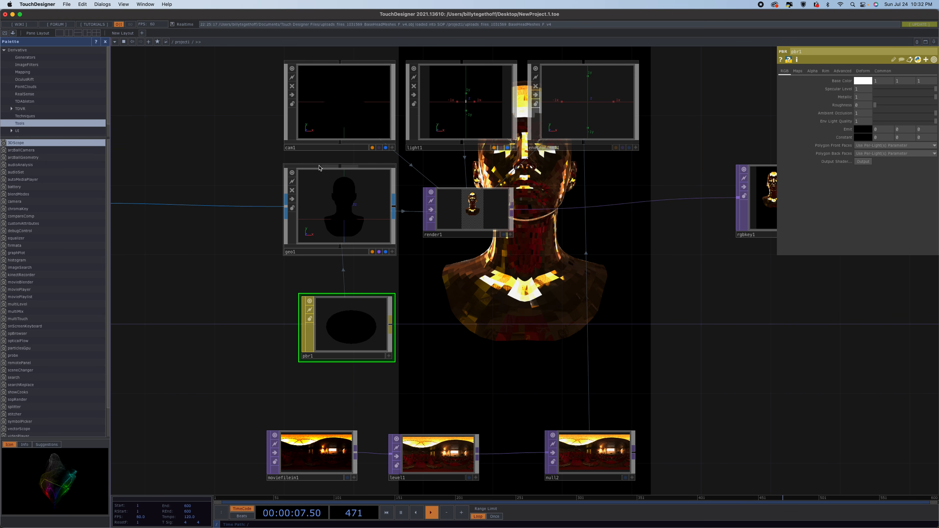
pyautogui.click(340, 115)
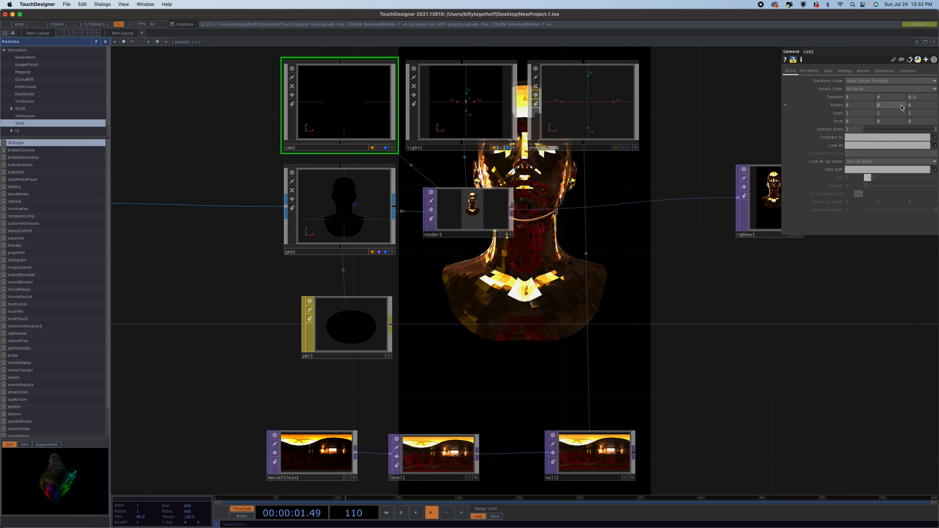
pyautogui.click(810, 71)
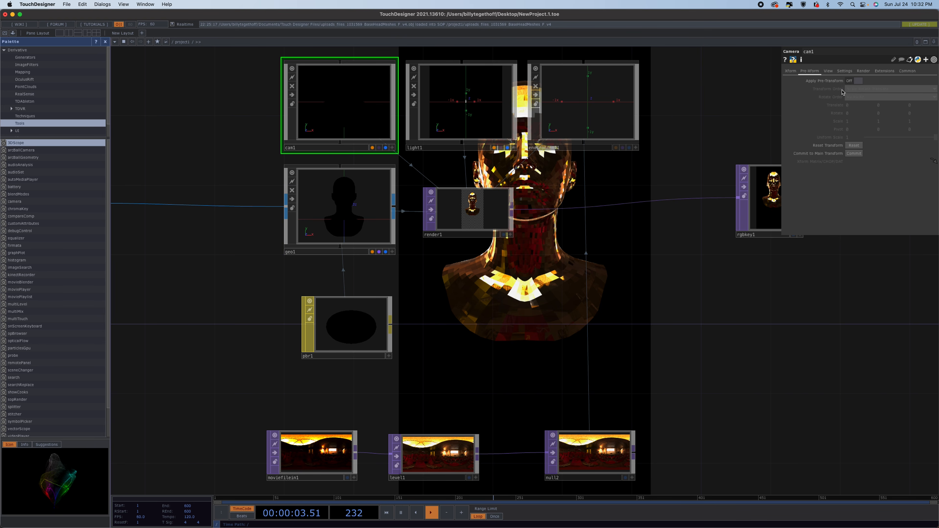
pyautogui.click(856, 81)
# Set the camera's pre-transform Y rotation to the expression absTime.seconds*10.
pyautogui.click(883, 115)
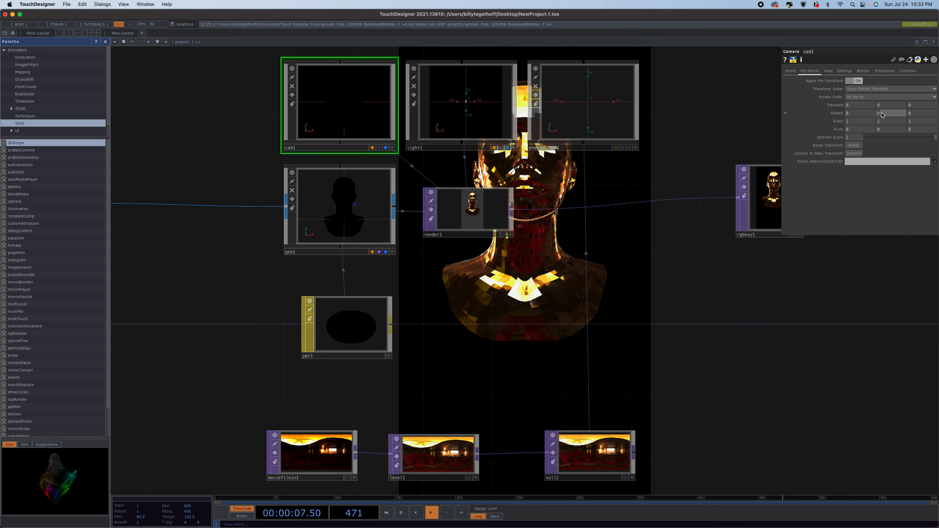
pyautogui.click(882, 113)
pyautogui.press('Return')
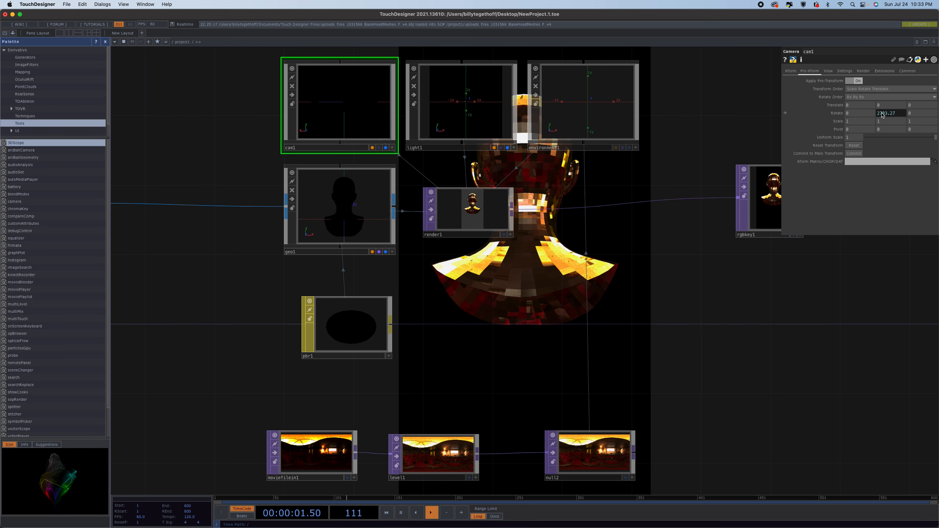
pyautogui.click(882, 113)
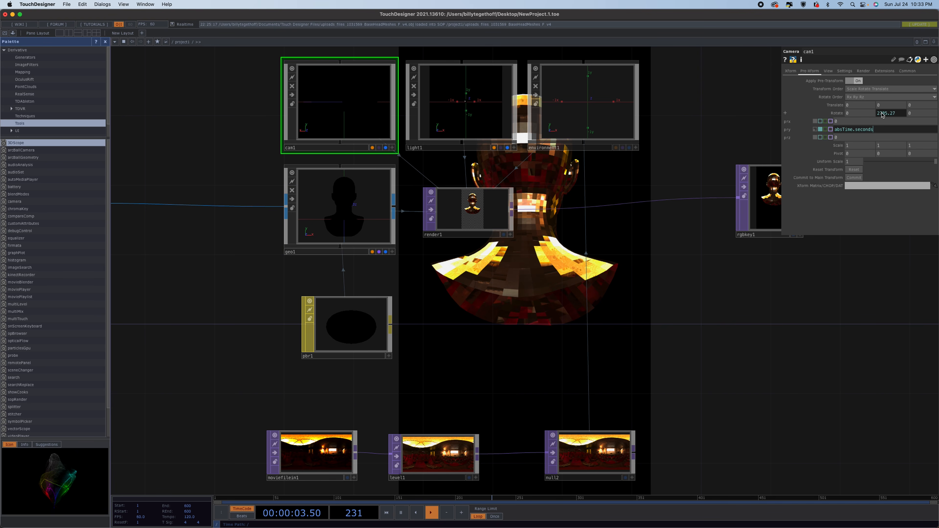
pyautogui.write('*10')
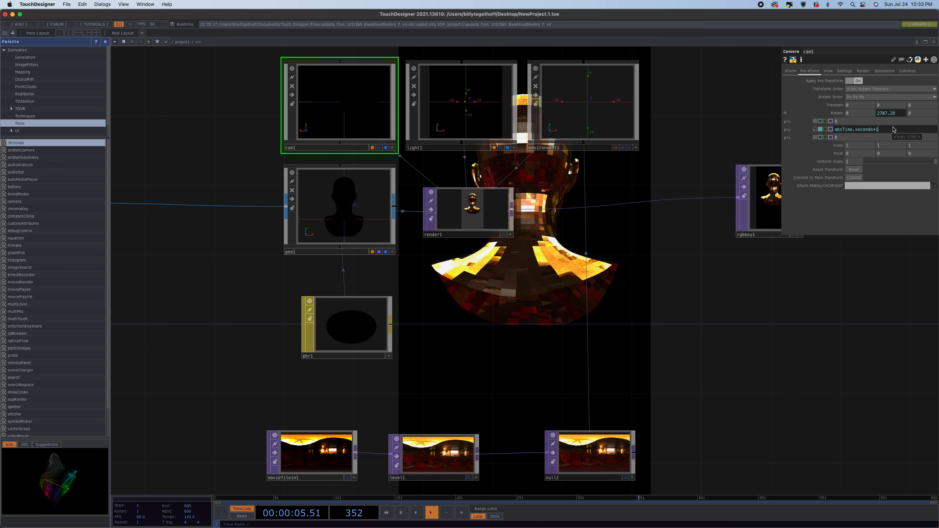
pyautogui.press('Return')
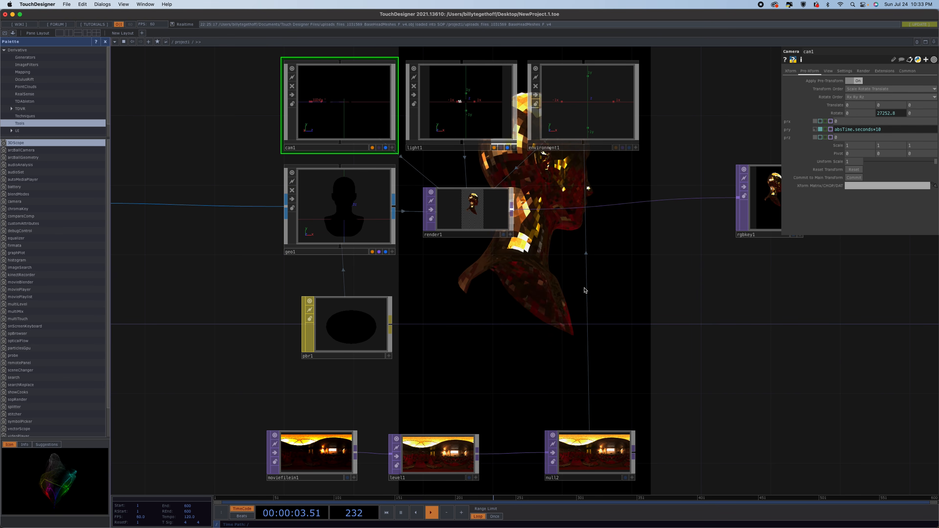
# Examine the rotating render and the environment light's parameters.
pyautogui.scroll(10, 579, 291)
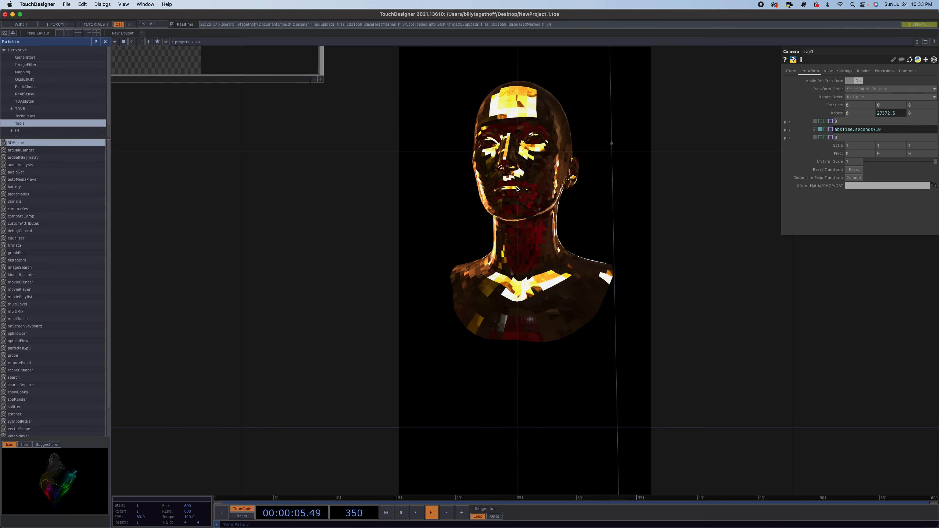
pyautogui.scroll(-3, 518, 186)
pyautogui.scroll(-5, 518, 185)
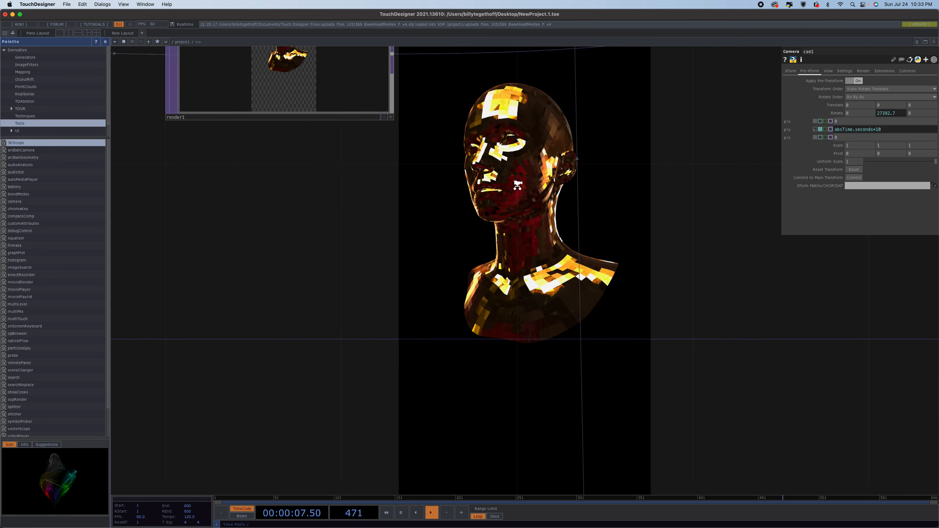
pyautogui.scroll(-5, 518, 186)
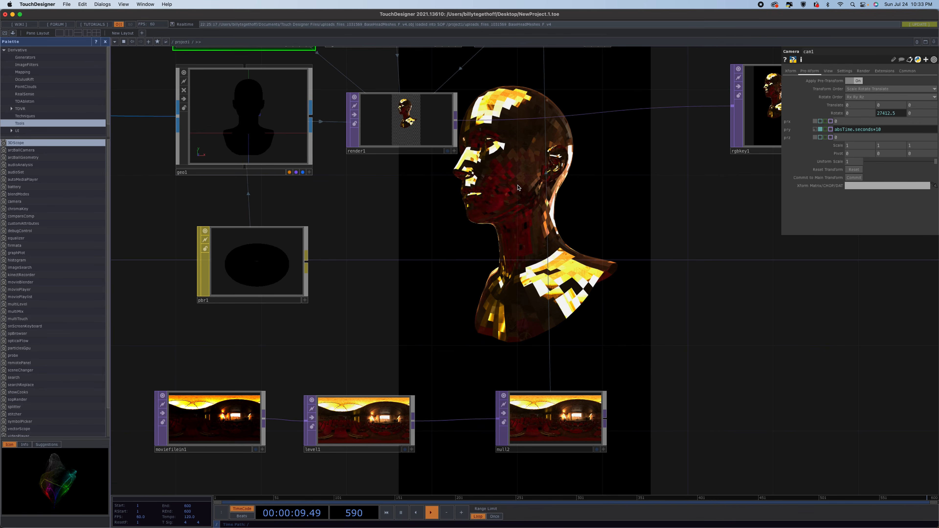
pyautogui.scroll(-3, 536, 219)
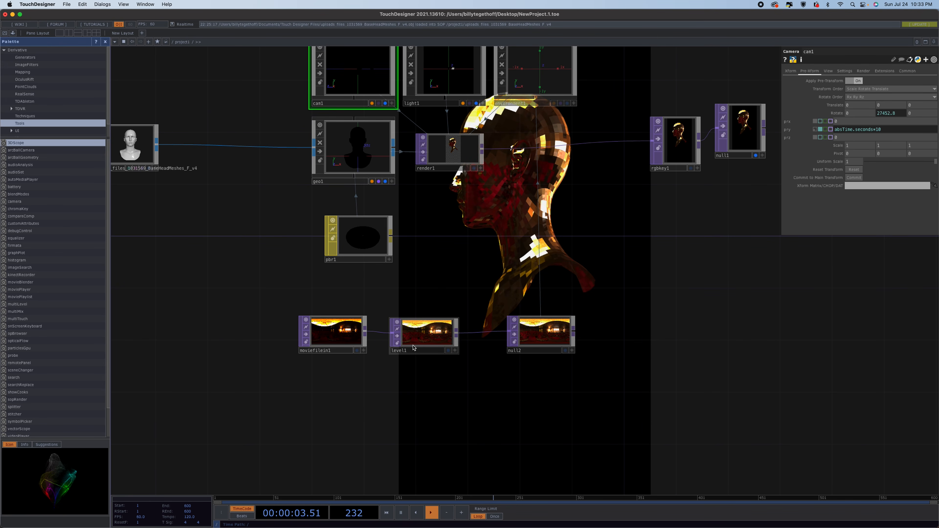
pyautogui.scroll(-2, 496, 237)
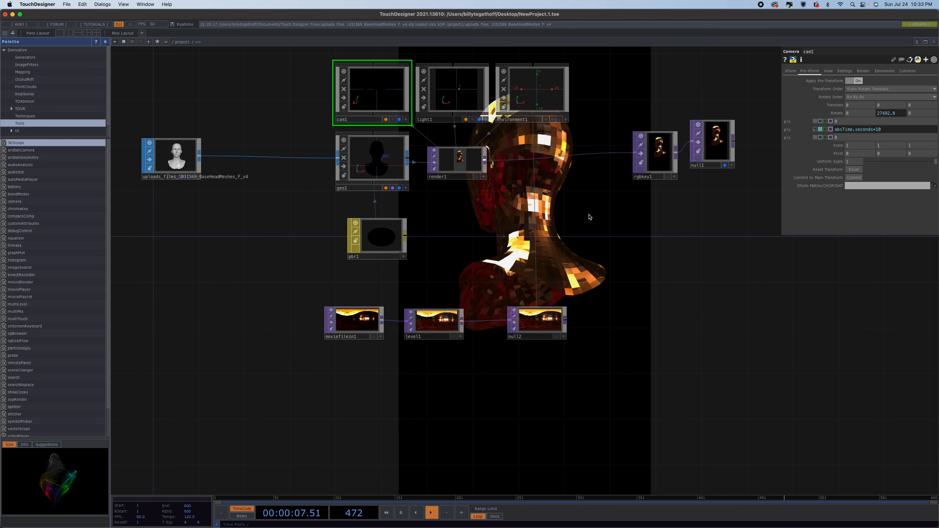
pyautogui.click(541, 106)
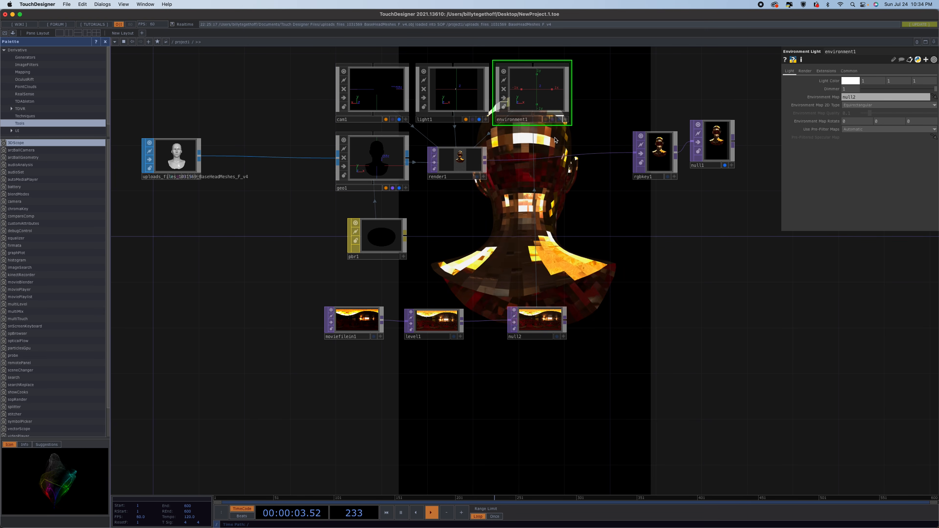
# Try raising the PBR material's roughness to about 0.17, then return it to 0.
pyautogui.click(373, 237)
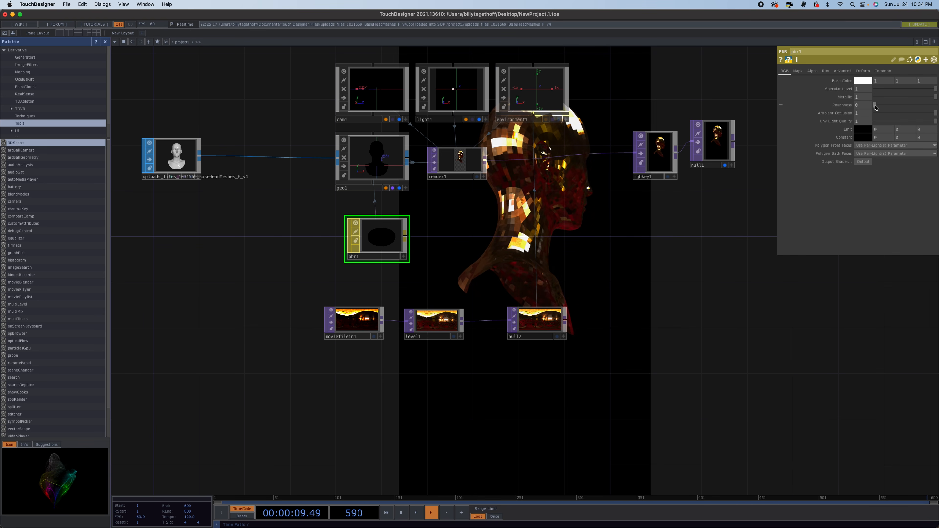
pyautogui.click(875, 106)
pyautogui.moveTo(875, 106); pyautogui.dragTo(883, 106)
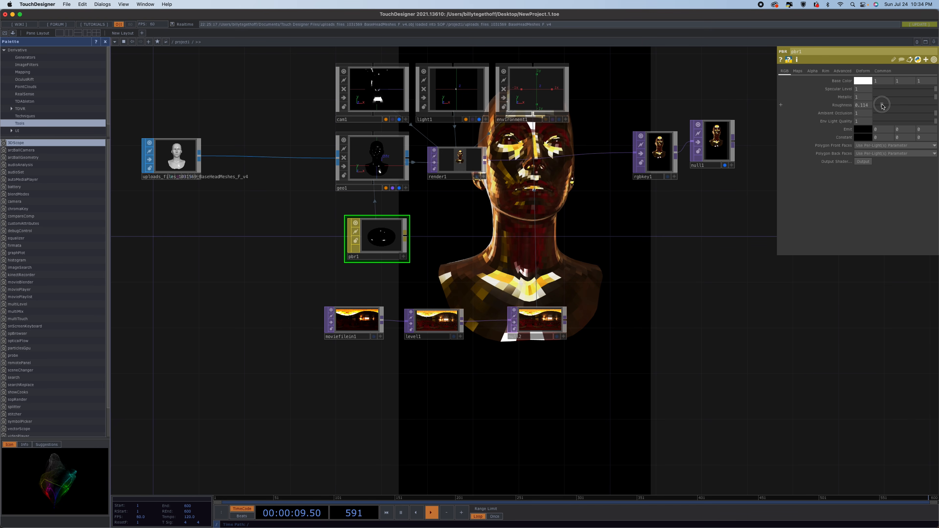
pyautogui.moveTo(883, 107); pyautogui.dragTo(886, 106)
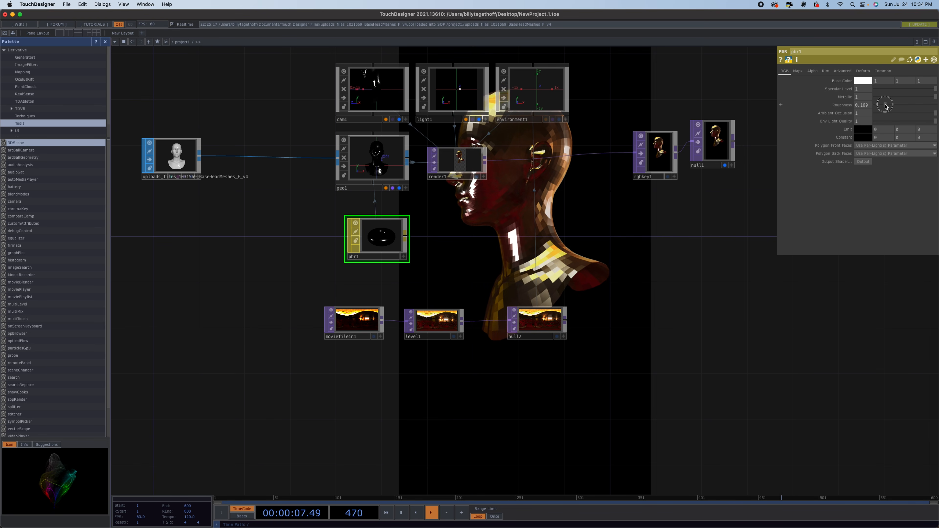
pyautogui.moveTo(886, 106); pyautogui.dragTo(837, 113)
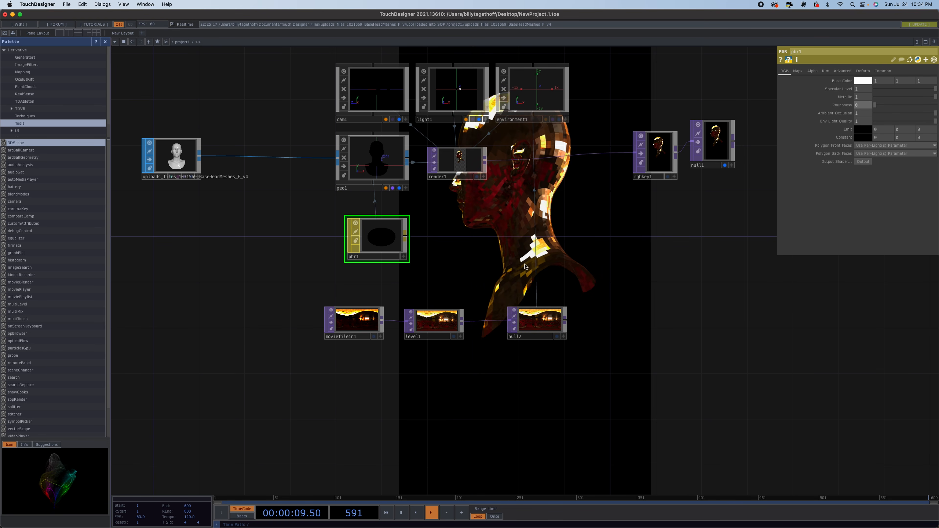
# Insert a Blur TOP on the wire between the Level TOP and null2, with filter size 22.
pyautogui.moveTo(551, 326); pyautogui.dragTo(631, 326)
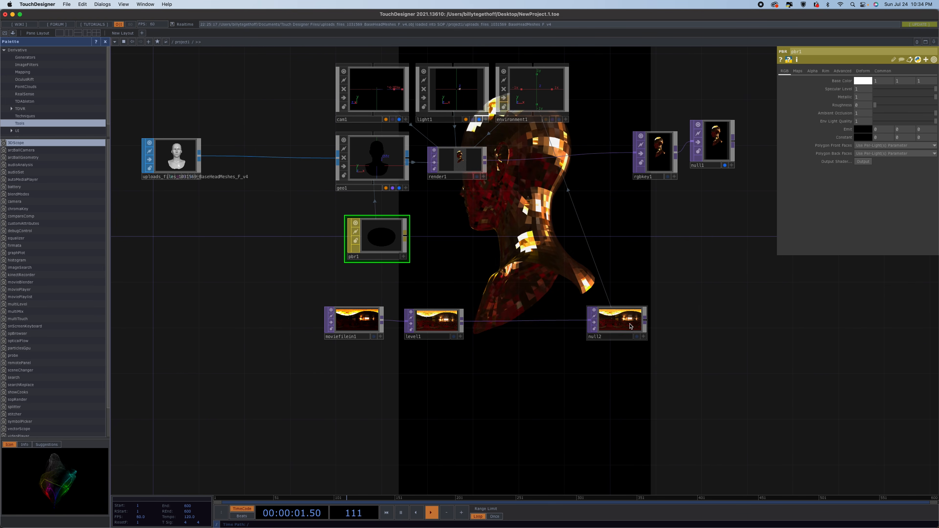
pyautogui.rightClick(512, 323)
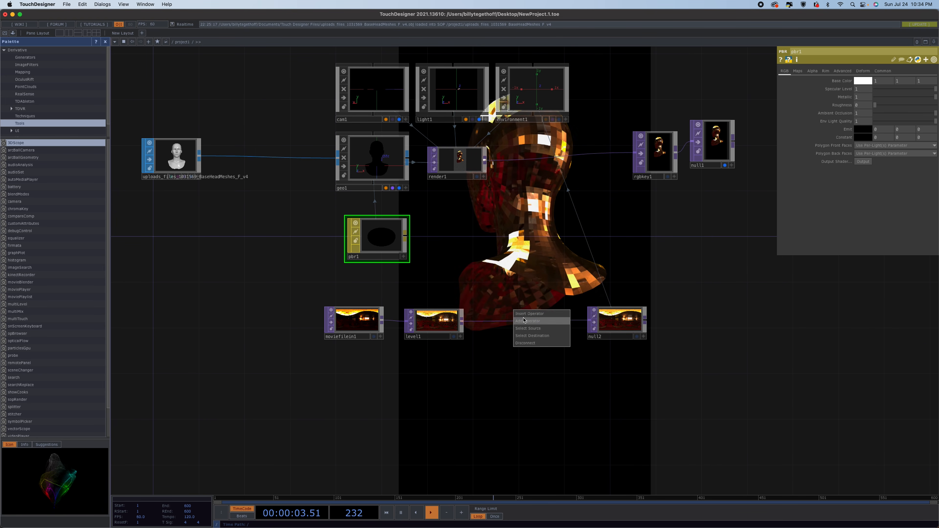
pyautogui.click(529, 314)
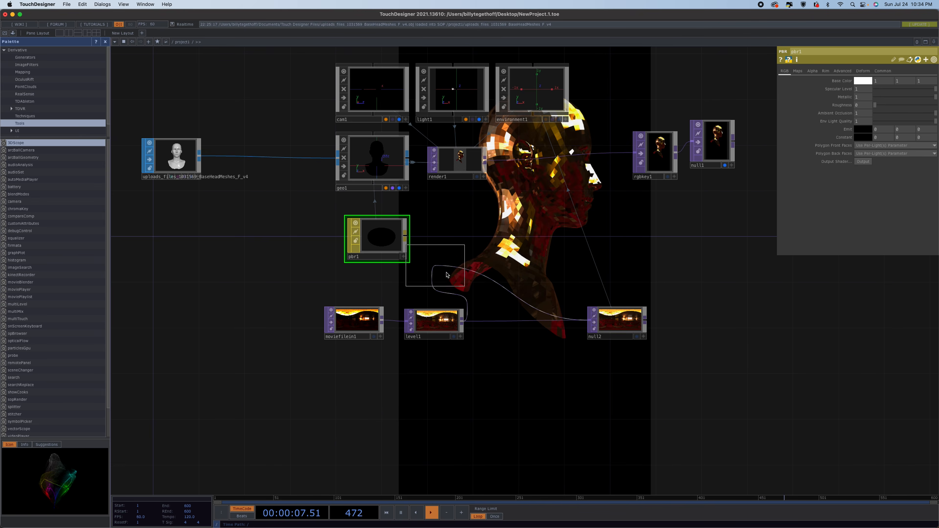
pyautogui.click(410, 262)
pyautogui.click(472, 331)
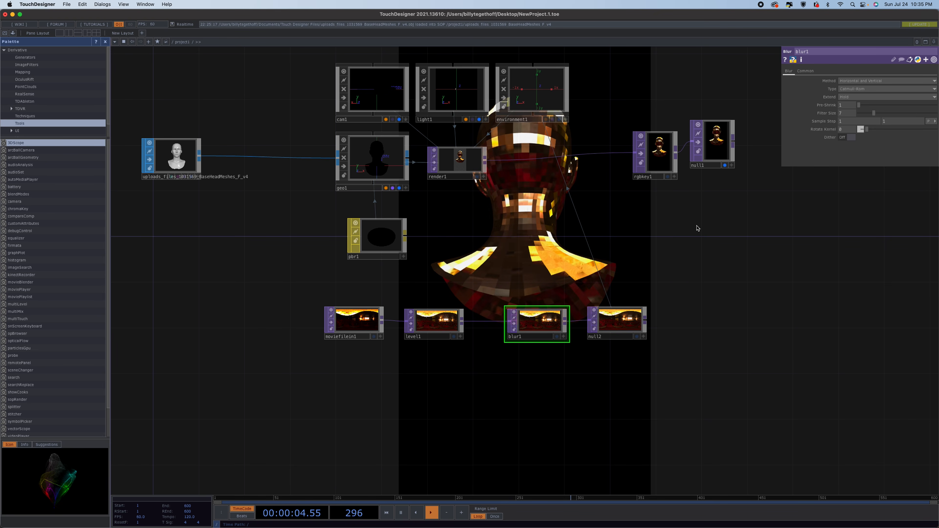
pyautogui.click(913, 114)
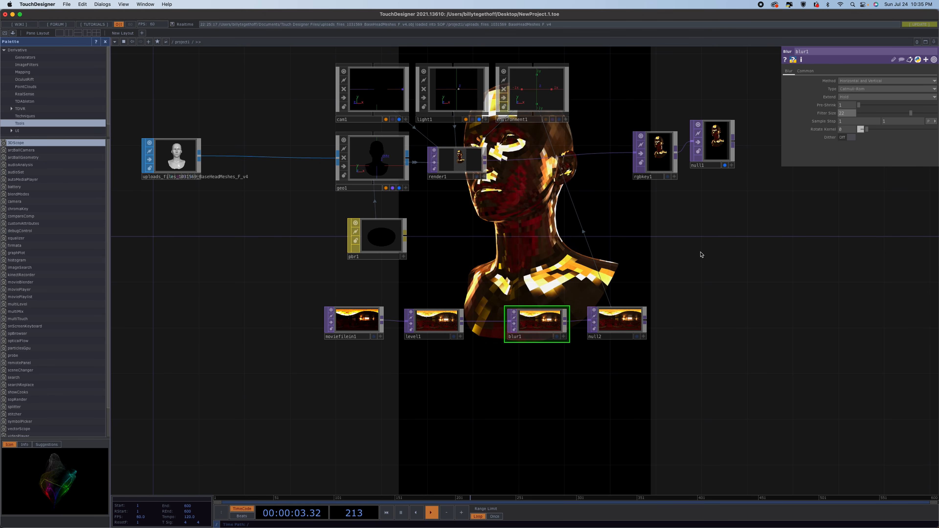
# Move the RGB Key and its null further right to make room after the render.
pyautogui.moveTo(703, 255); pyautogui.dragTo(551, 349)
pyautogui.moveTo(573, 241); pyautogui.dragTo(870, 252)
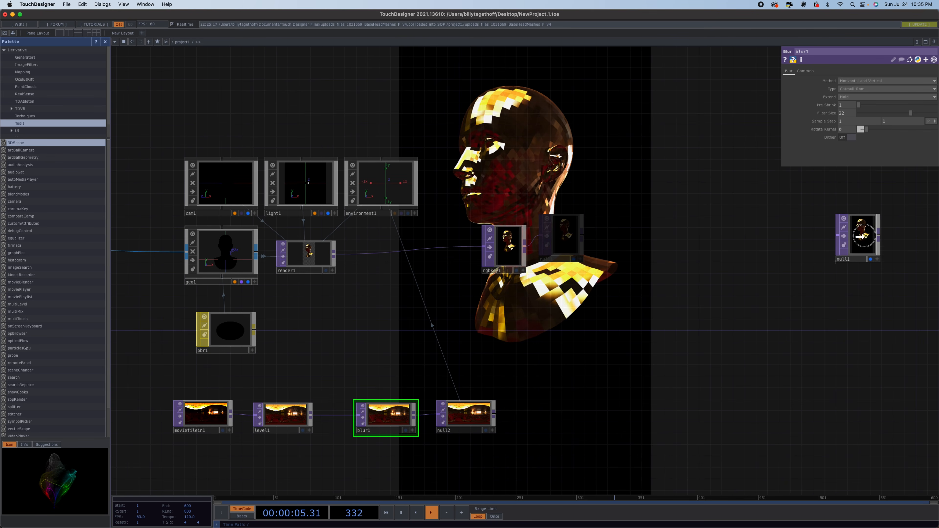
pyautogui.moveTo(513, 251); pyautogui.dragTo(806, 249)
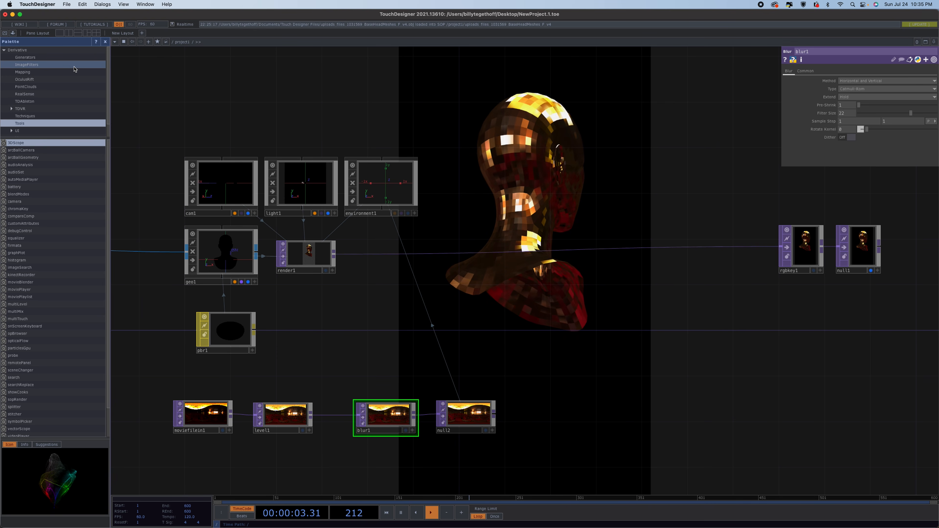
# Add the bloom component from the ImageFilters palette and wire it between the render and the RGB Key.
pyautogui.click(47, 64)
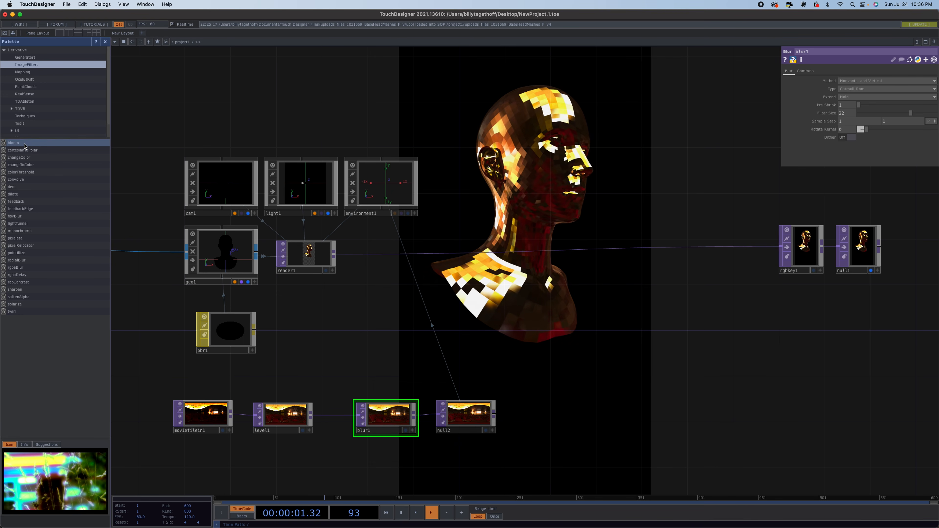
pyautogui.moveTo(574, 230); pyautogui.dragTo(574, 231)
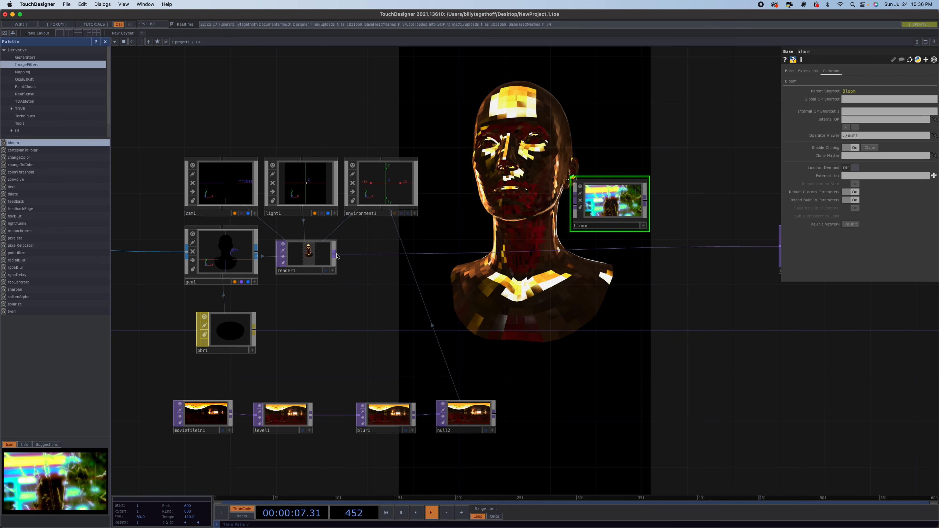
pyautogui.moveTo(335, 255); pyautogui.dragTo(682, 245)
pyautogui.moveTo(617, 208); pyautogui.dragTo(618, 230)
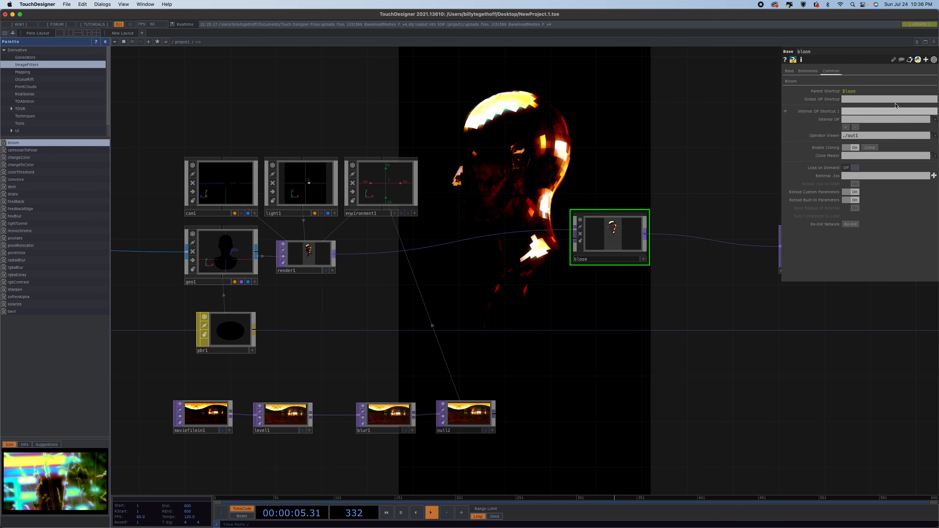
# Set the bloom's Ramp Glow Level to 0.
pyautogui.click(787, 82)
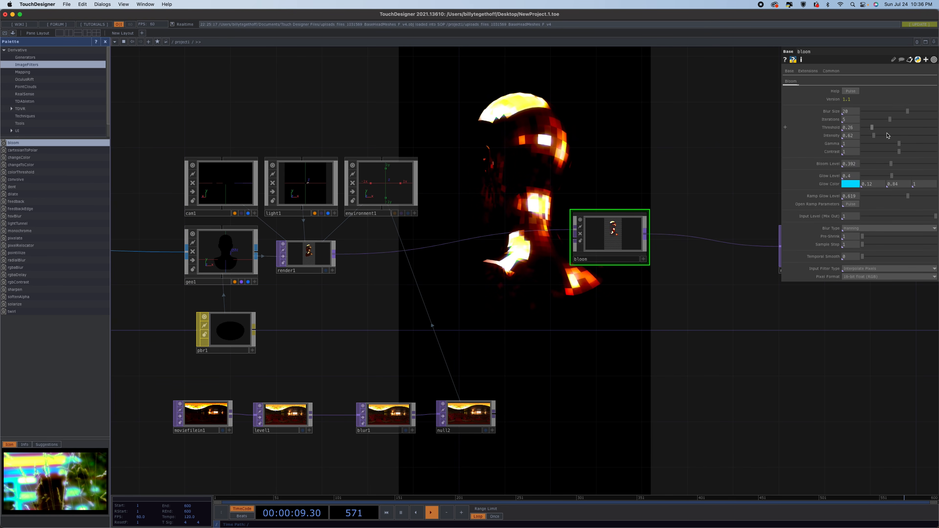
pyautogui.click(909, 199)
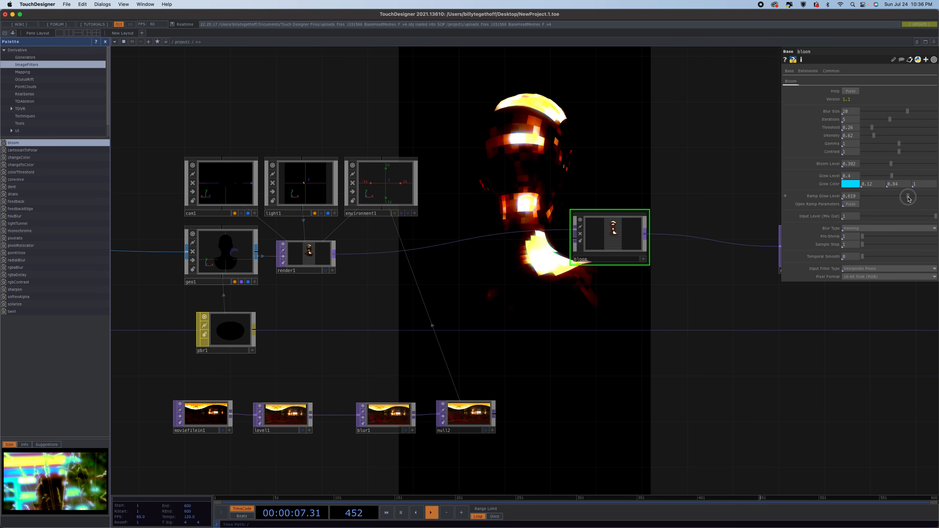
pyautogui.moveTo(909, 199); pyautogui.dragTo(771, 193)
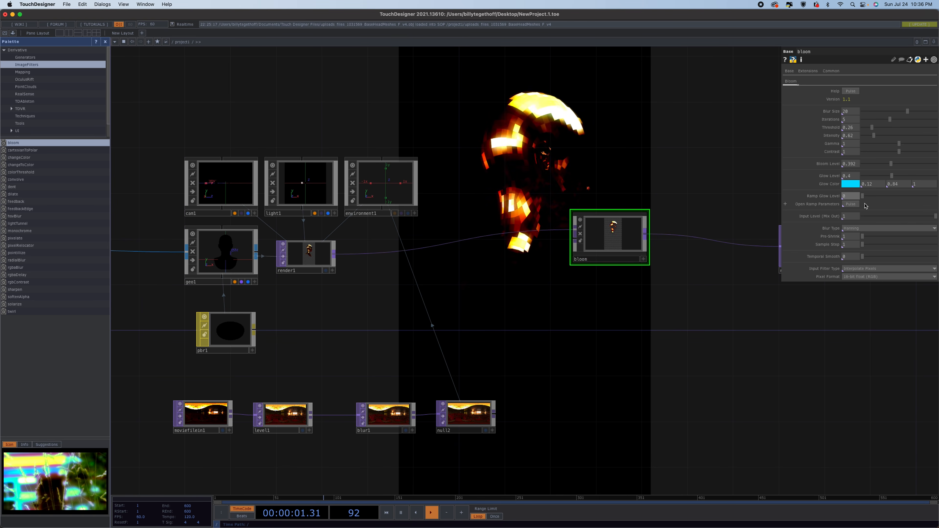
# Open the bloom's ramp parameters editor, select the ramp's left key, and close the editor.
pyautogui.click(851, 209)
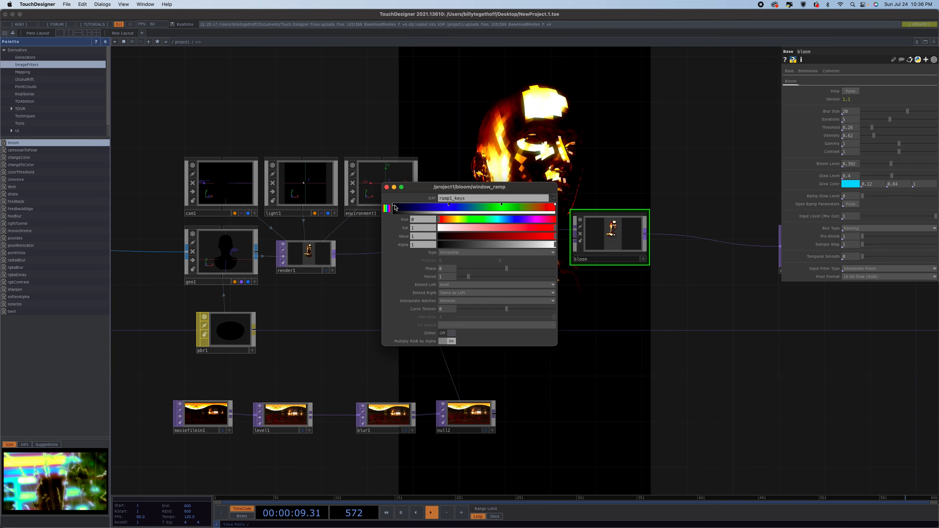
pyautogui.click(394, 207)
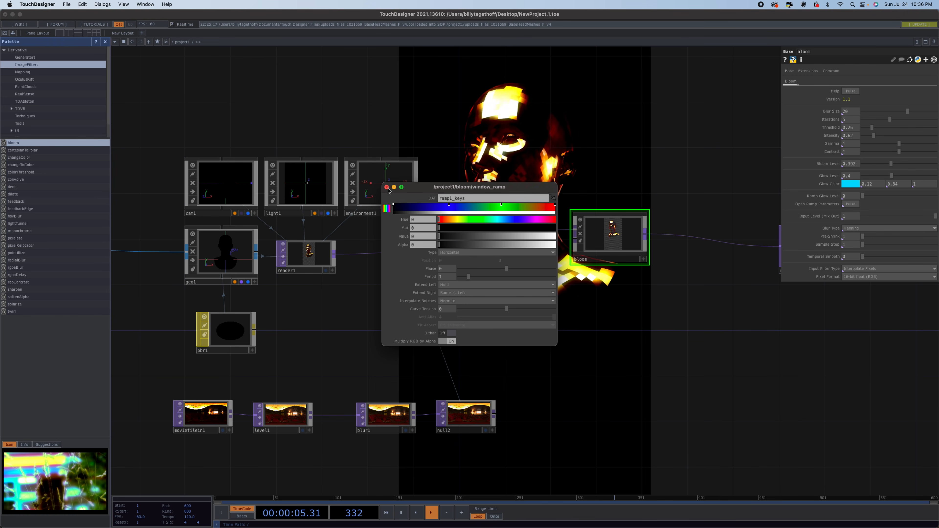
pyautogui.click(387, 187)
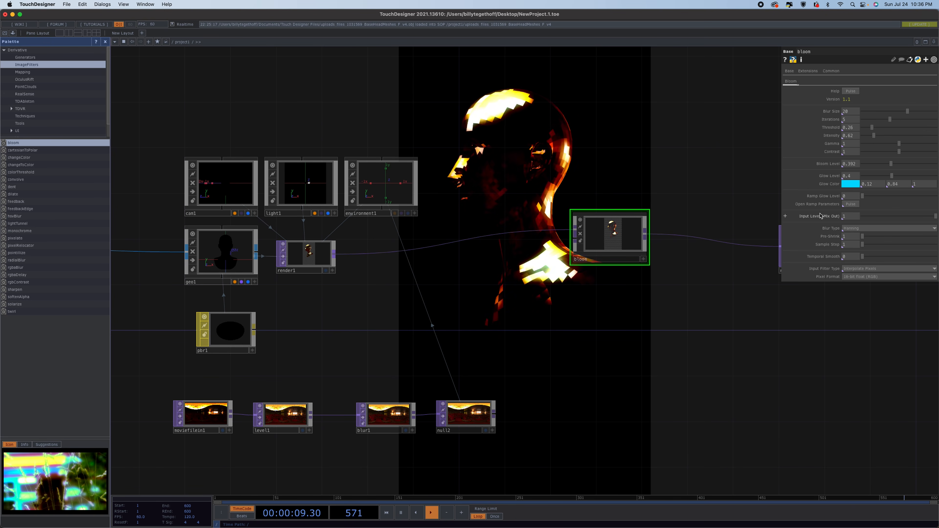
# Try different Ramp Glow Level values on the bloom before setting it back to 0.
pyautogui.moveTo(863, 196); pyautogui.dragTo(937, 202)
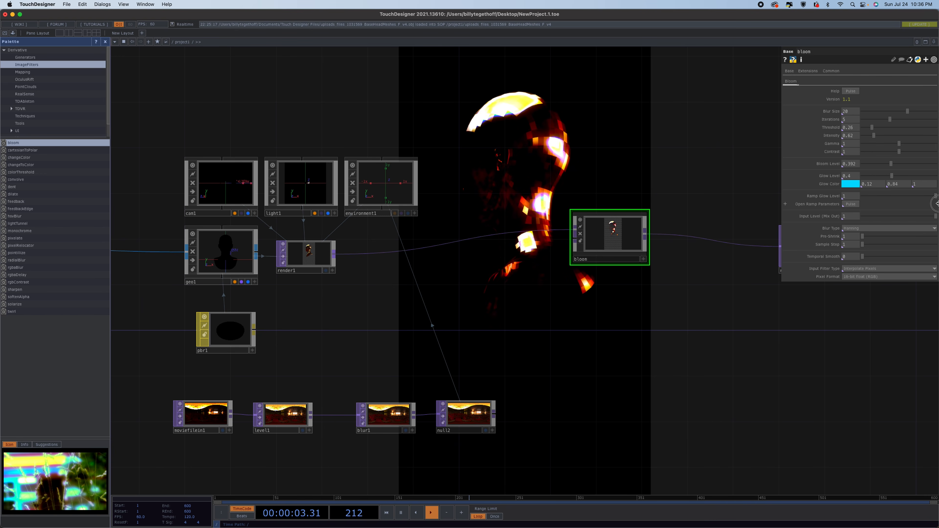
pyautogui.moveTo(936, 203); pyautogui.dragTo(905, 210)
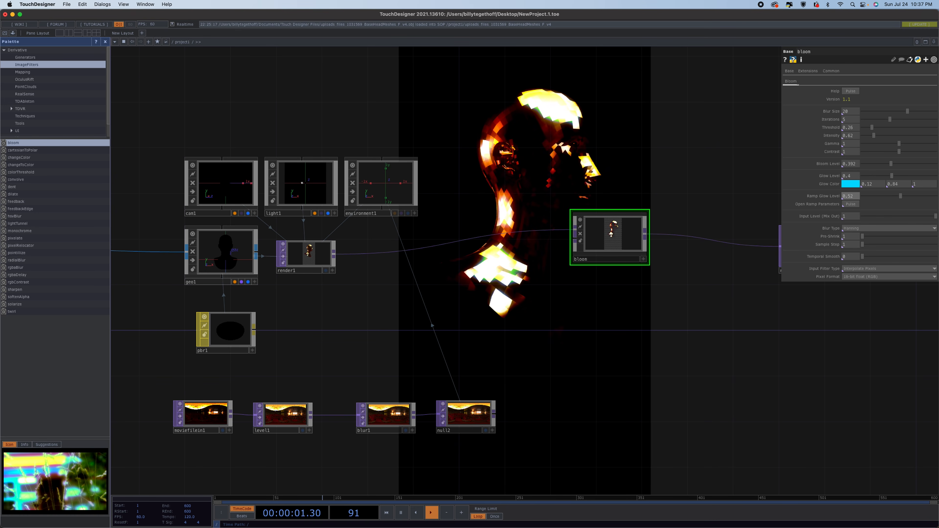
pyautogui.click(334, 254)
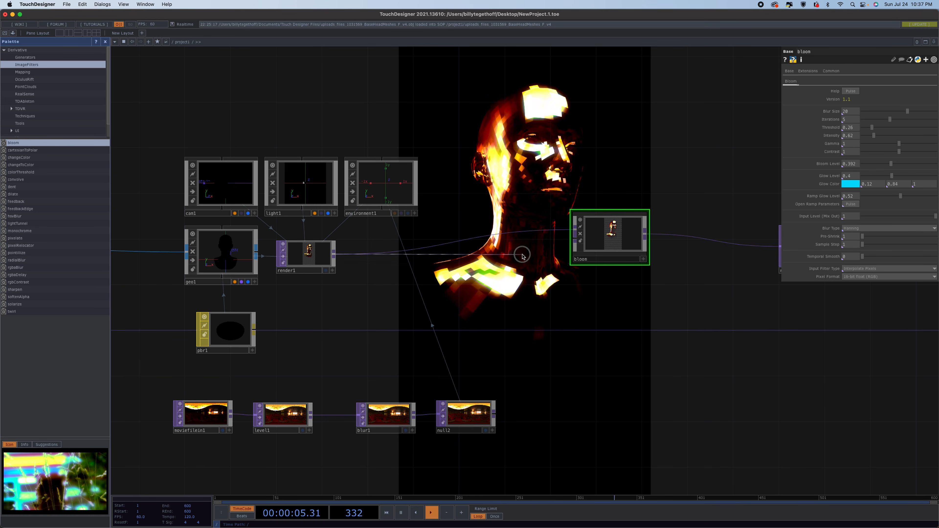
pyautogui.click(560, 241)
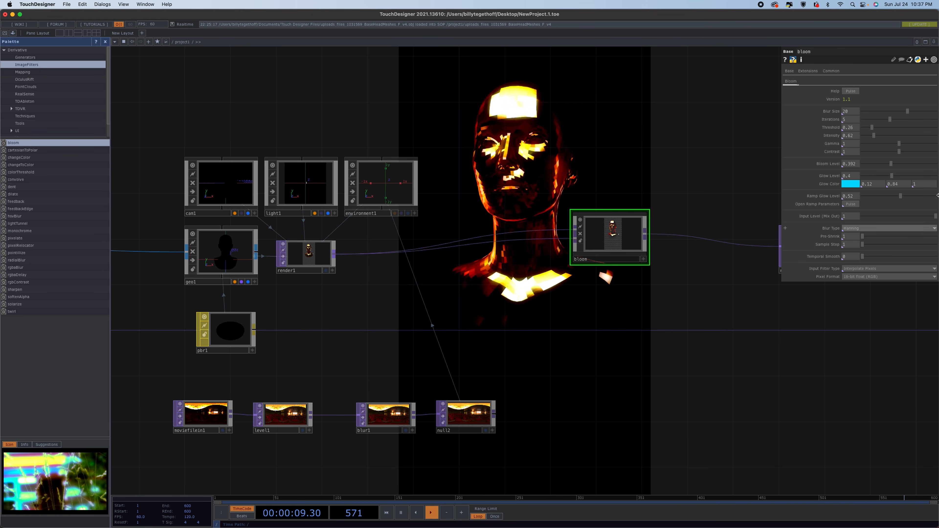
pyautogui.moveTo(901, 196); pyautogui.dragTo(937, 197)
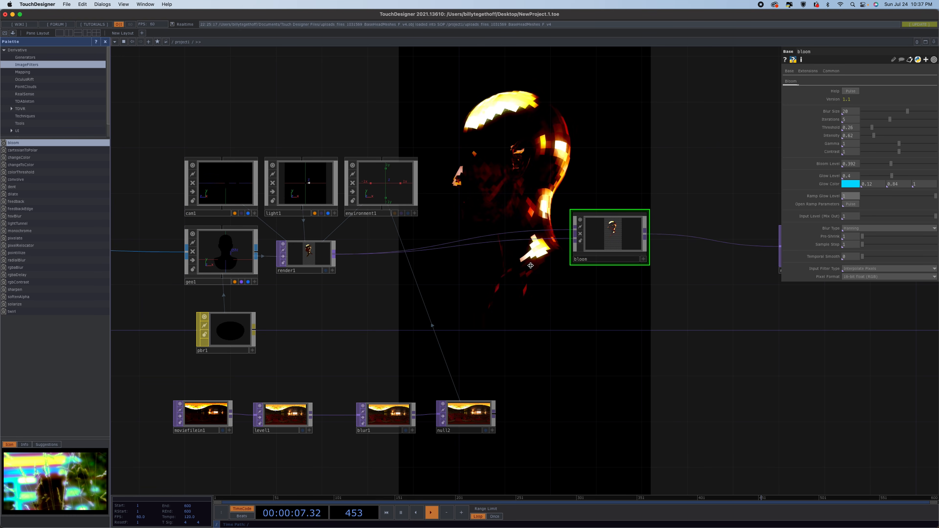
pyautogui.rightClick(513, 241)
pyautogui.click(536, 262)
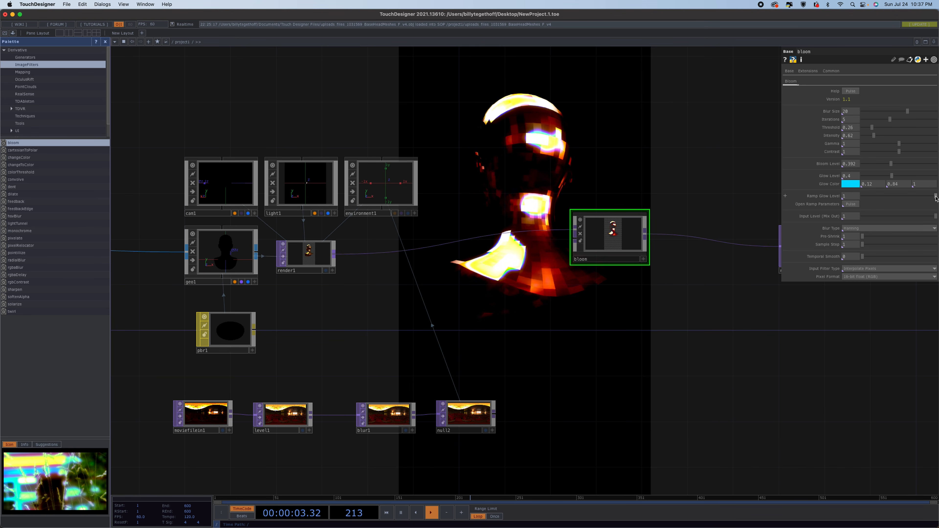
pyautogui.moveTo(936, 196); pyautogui.dragTo(753, 206)
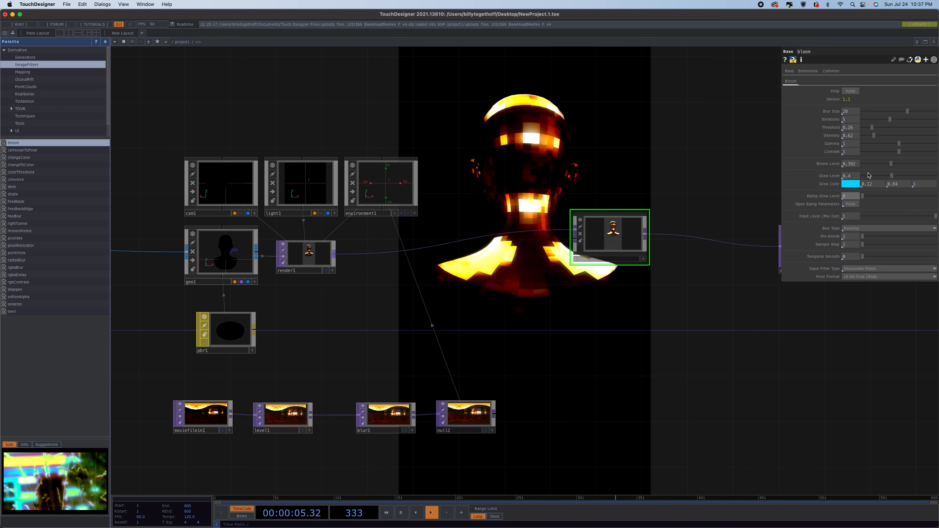
# Set the bloom's Glow Color to white using the color picker.
pyautogui.click(850, 185)
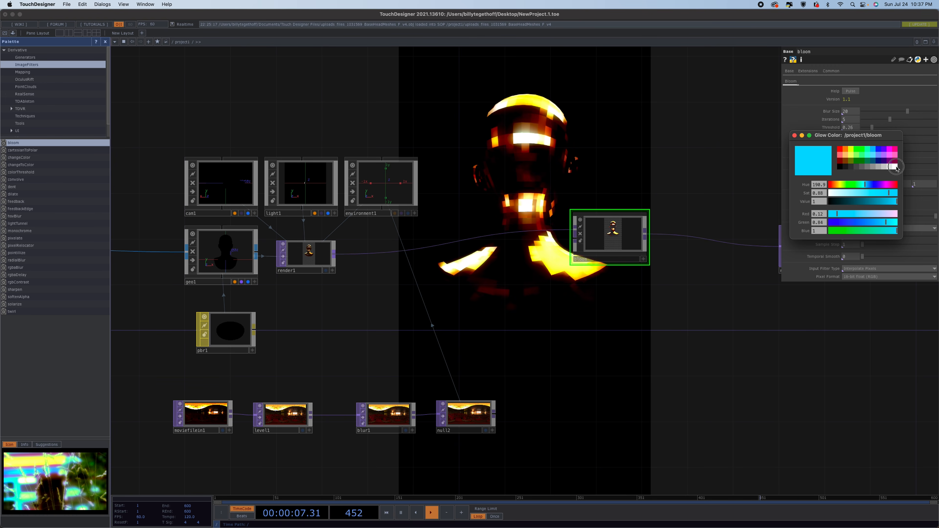
pyautogui.click(895, 167)
pyautogui.click(796, 136)
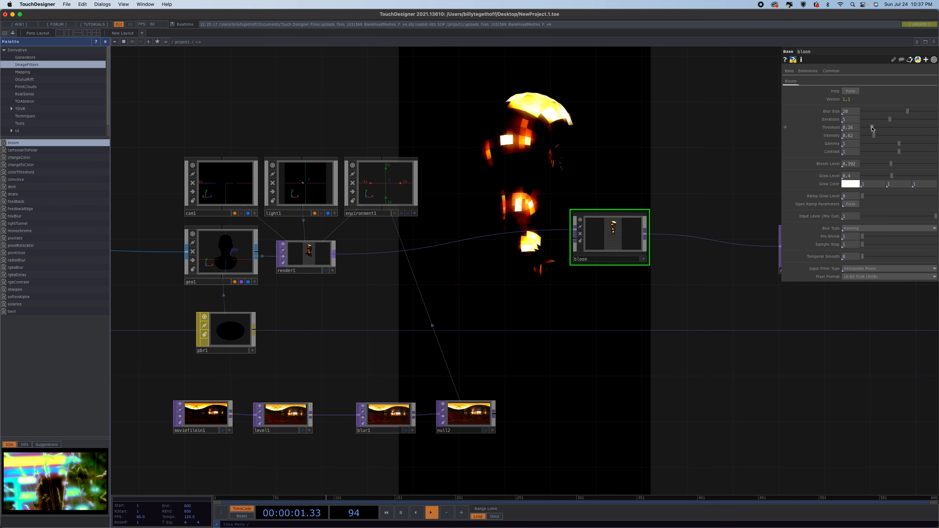
# Lower the bloom's Threshold and Iterations and set its Intensity to 0.34.
pyautogui.moveTo(872, 129); pyautogui.dragTo(858, 128)
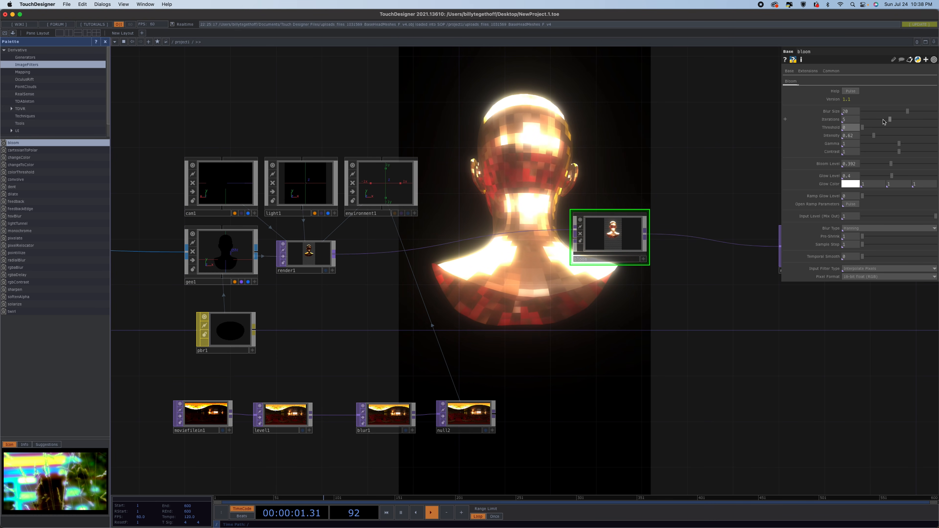
pyautogui.moveTo(890, 122); pyautogui.dragTo(869, 122)
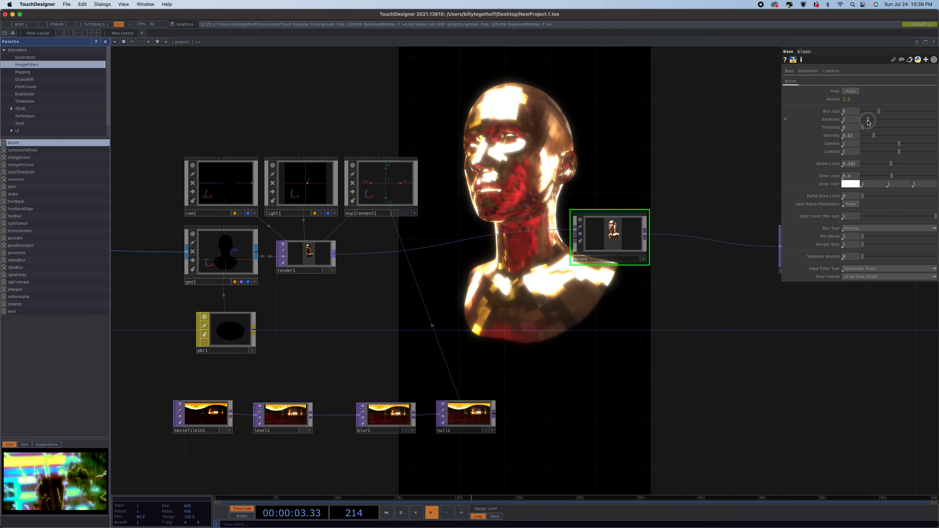
pyautogui.moveTo(868, 122); pyautogui.dragTo(870, 122)
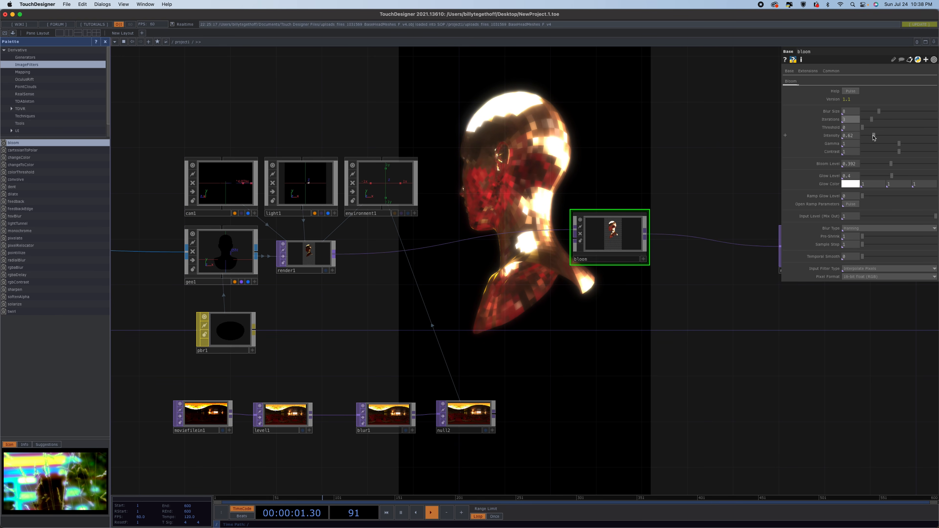
pyautogui.moveTo(874, 138); pyautogui.dragTo(870, 137)
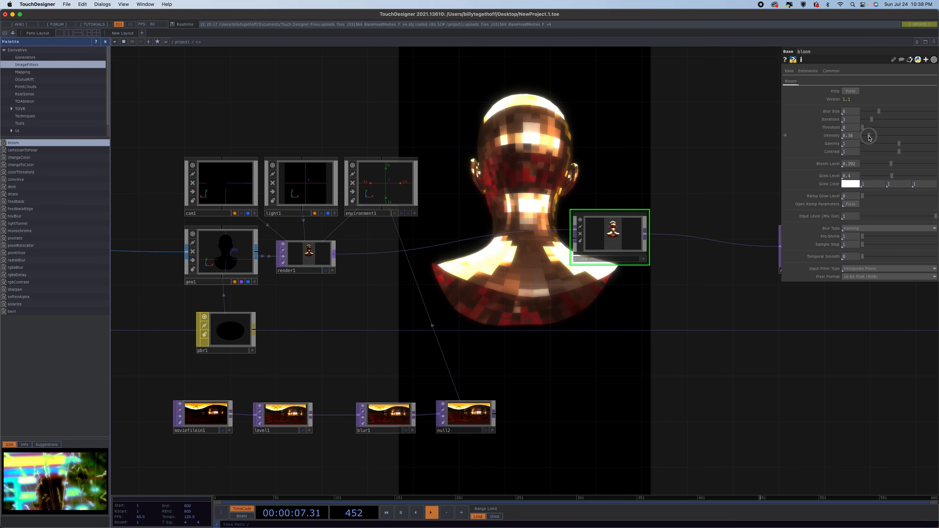
pyautogui.moveTo(869, 137); pyautogui.dragTo(868, 138)
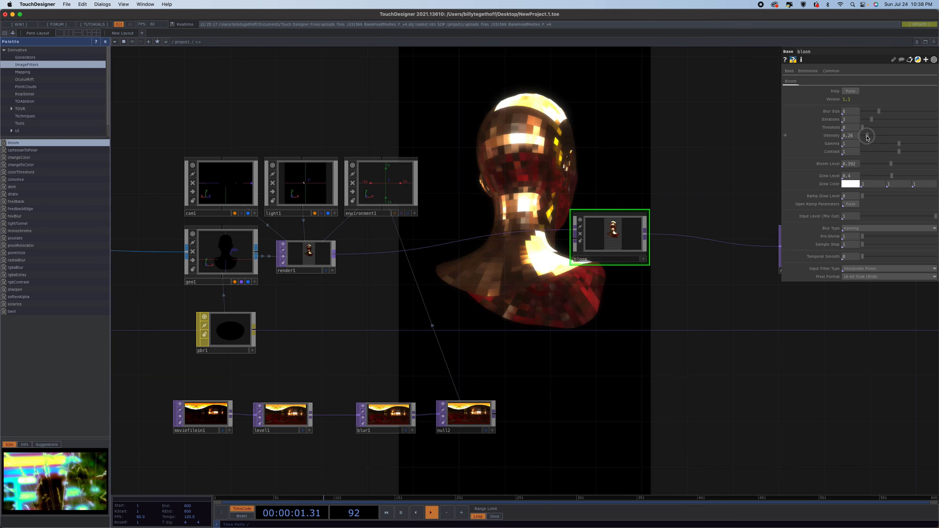
pyautogui.moveTo(867, 138); pyautogui.dragTo(869, 138)
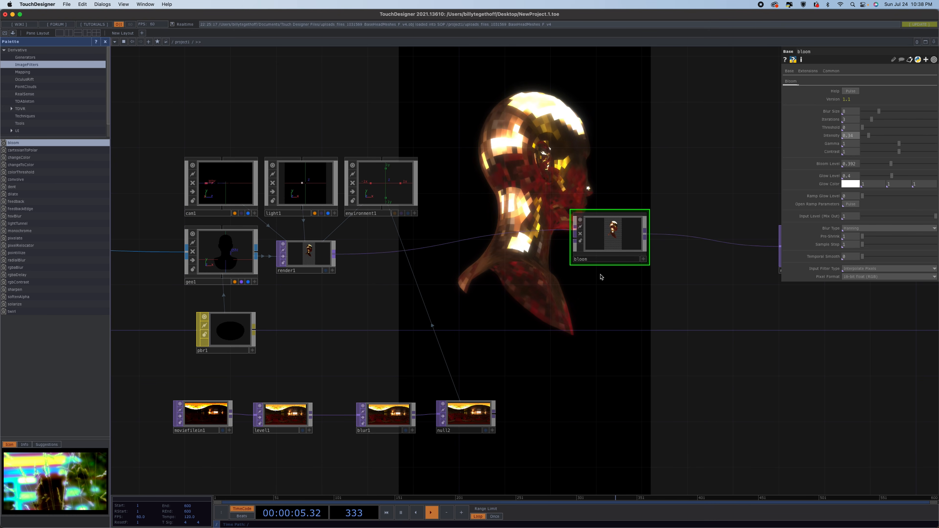
# Move the bloom node closer to the render and set its Glow Level to 0.605.
pyautogui.moveTo(618, 238); pyautogui.dragTo(522, 249)
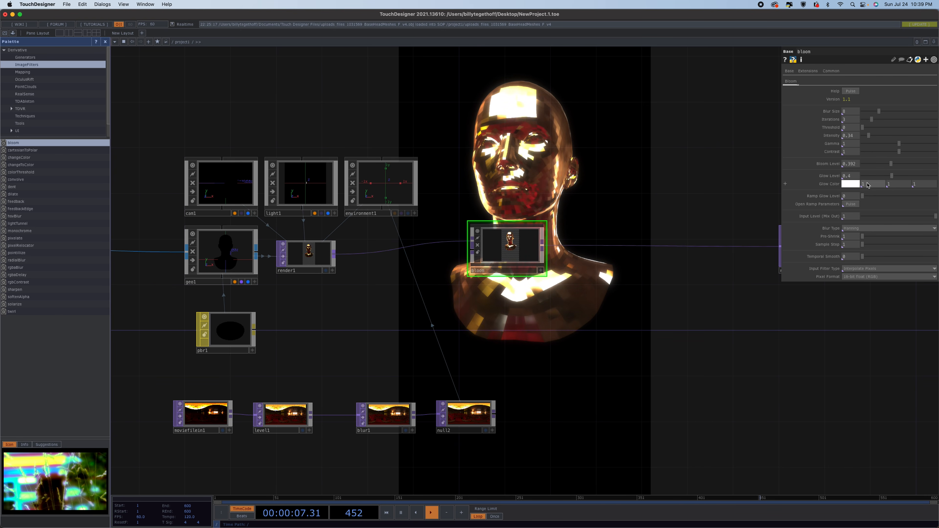
pyautogui.moveTo(894, 176)
pyautogui.mouseDown()
pyautogui.moveTo(922, 175)
pyautogui.moveTo(897, 174)
pyautogui.moveTo(907, 175)
pyautogui.mouseUp()
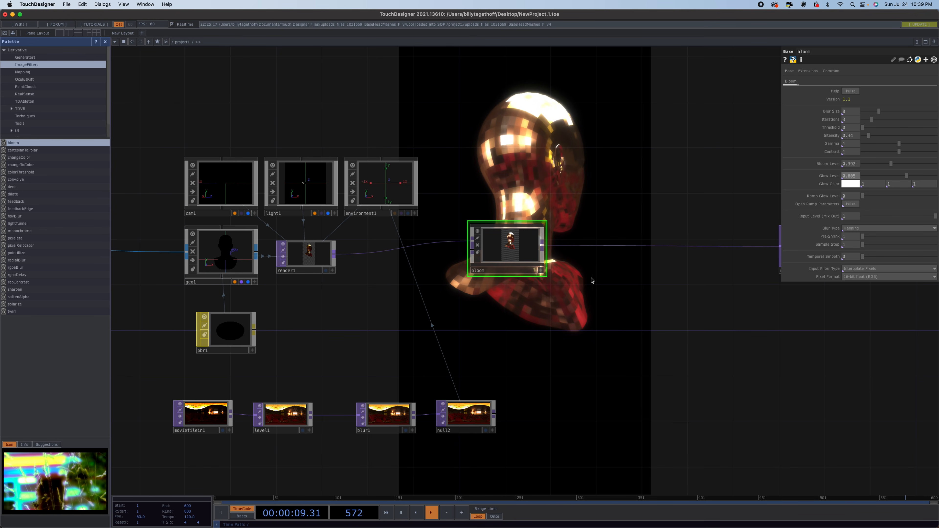
# Add a Sphere SOP below the imported head file node.
pyautogui.scroll(-3, 552, 384)
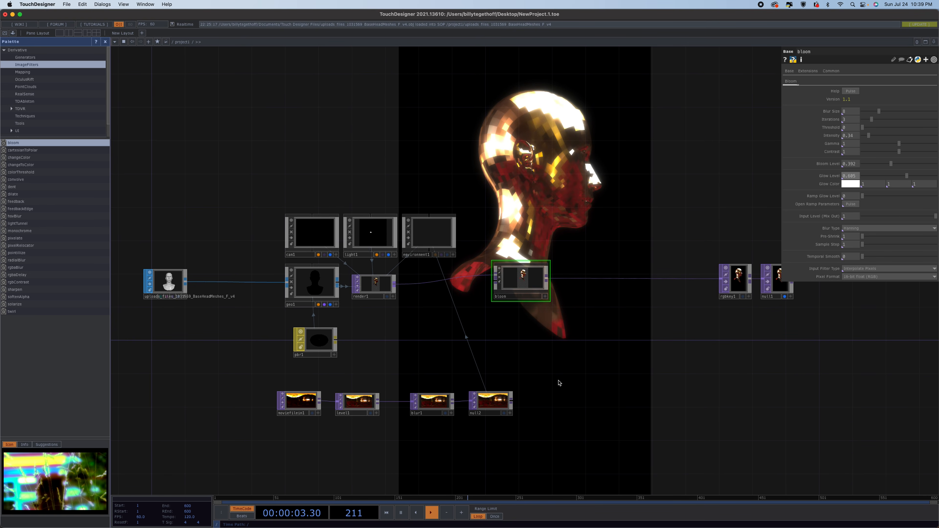
pyautogui.scroll(-2, 558, 384)
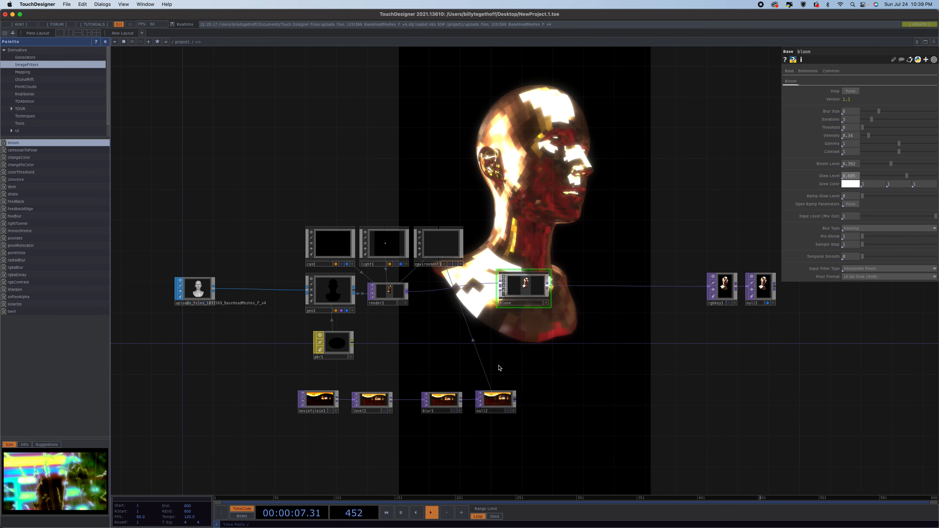
pyautogui.press('Tab')
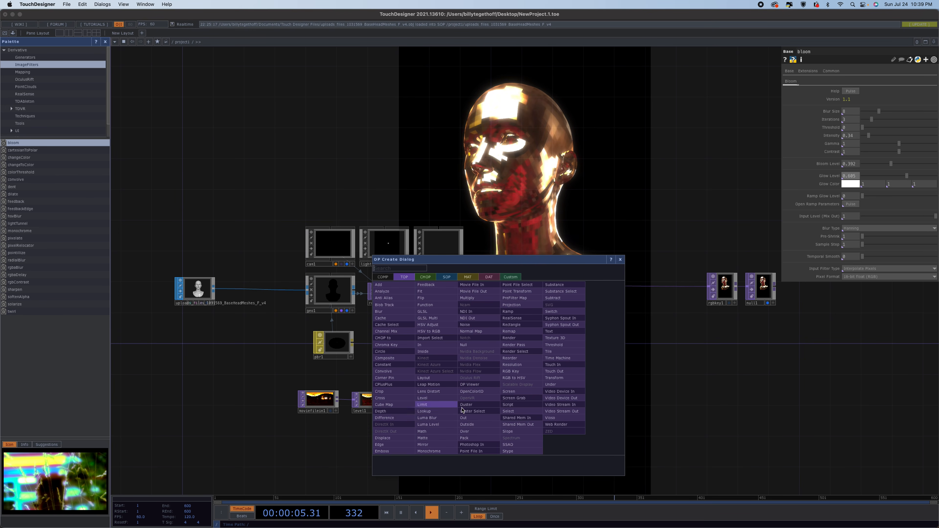
pyautogui.click(447, 278)
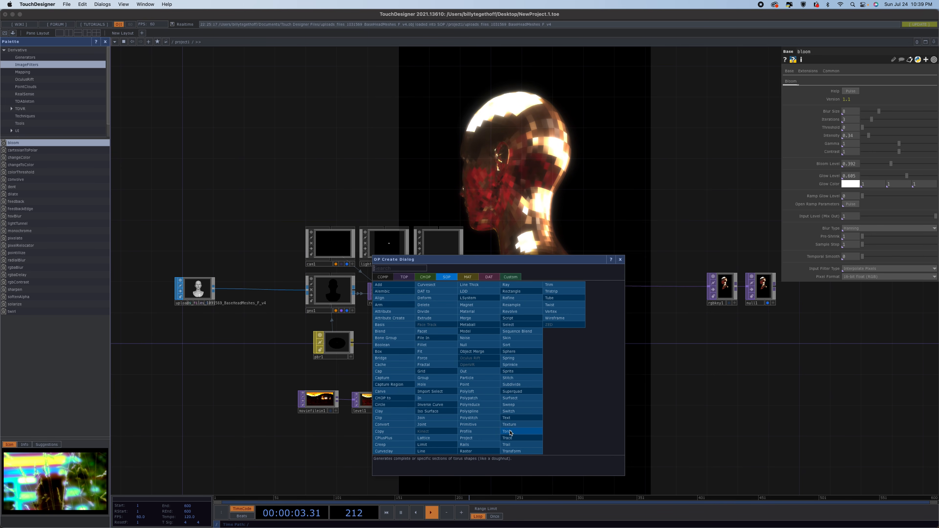
pyautogui.click(521, 351)
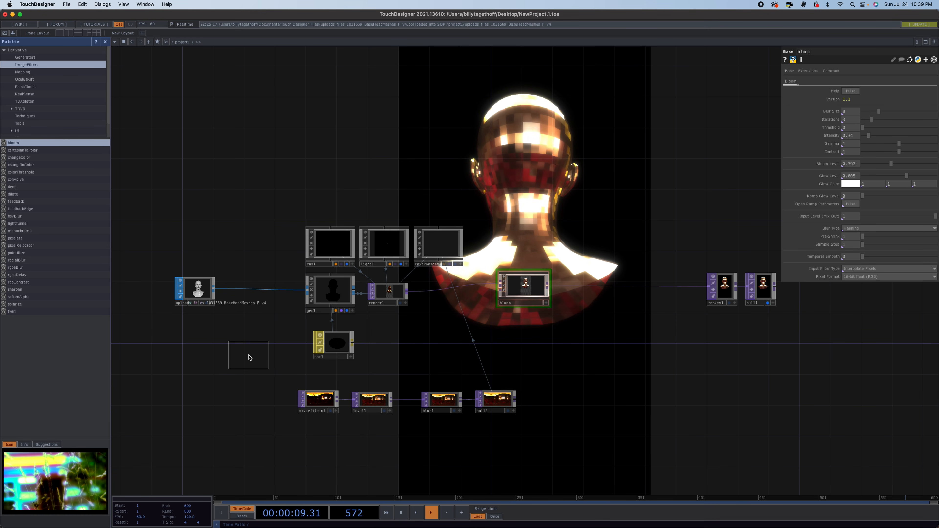
pyautogui.click(190, 340)
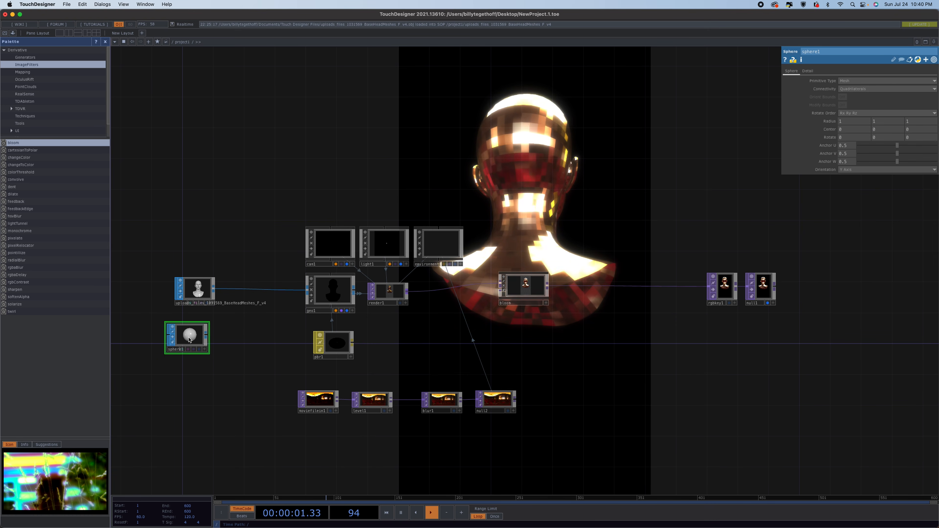
# Move the PBR material aside and add a Geometry COMP fed by the sphere.
pyautogui.moveTo(339, 346); pyautogui.dragTo(397, 345)
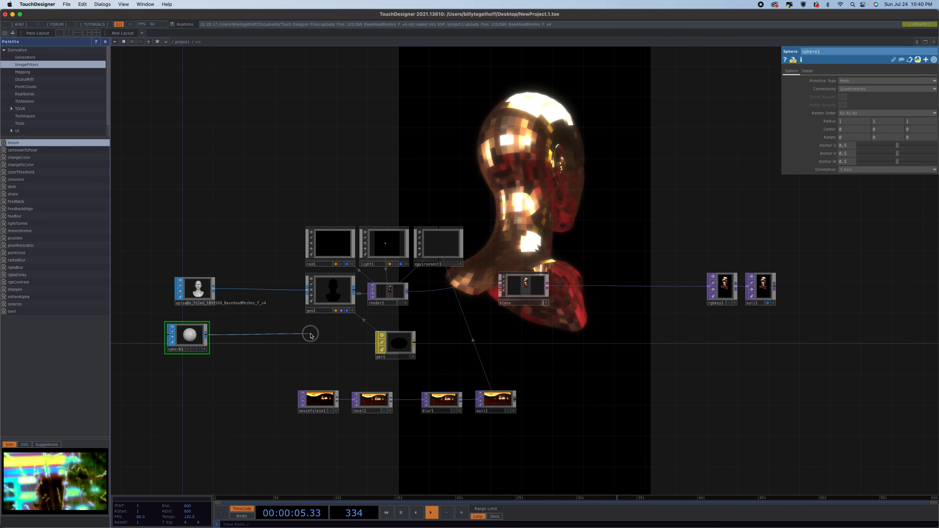
pyautogui.click(310, 335)
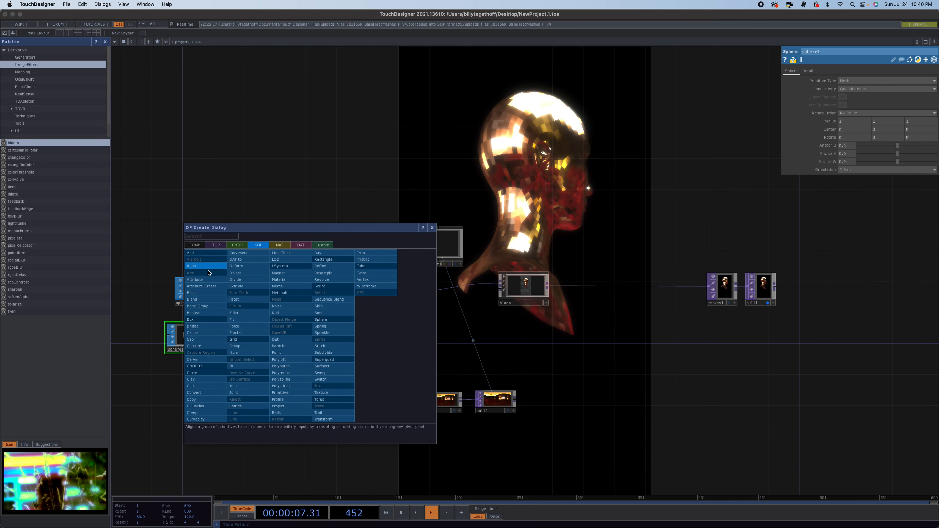
pyautogui.click(200, 245)
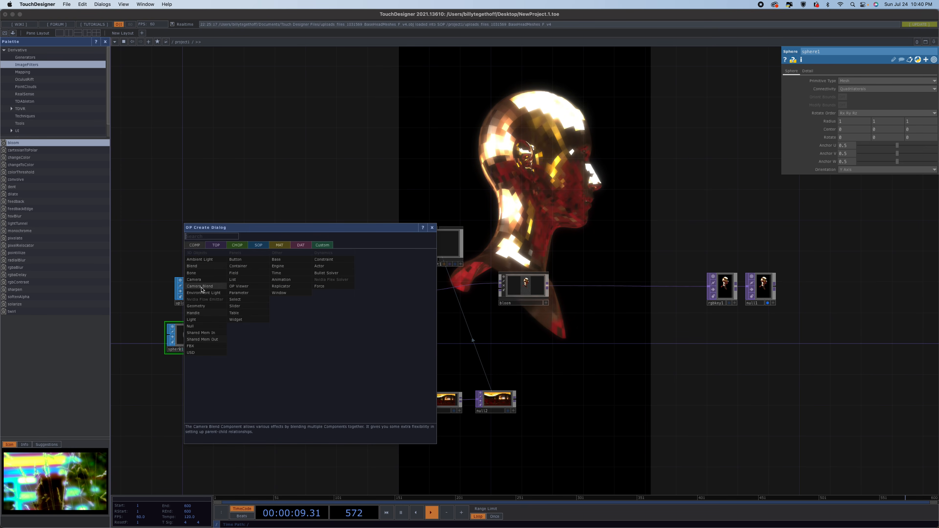
pyautogui.click(203, 315)
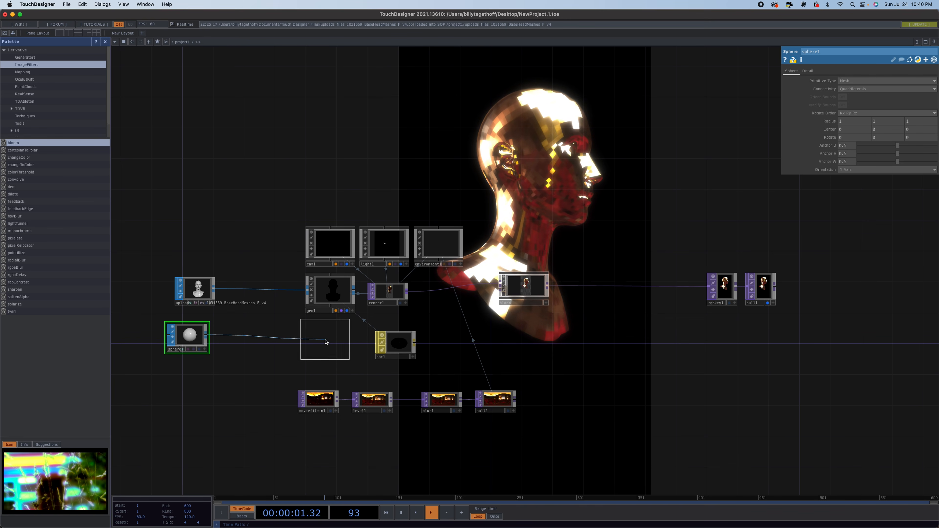
pyautogui.click(331, 341)
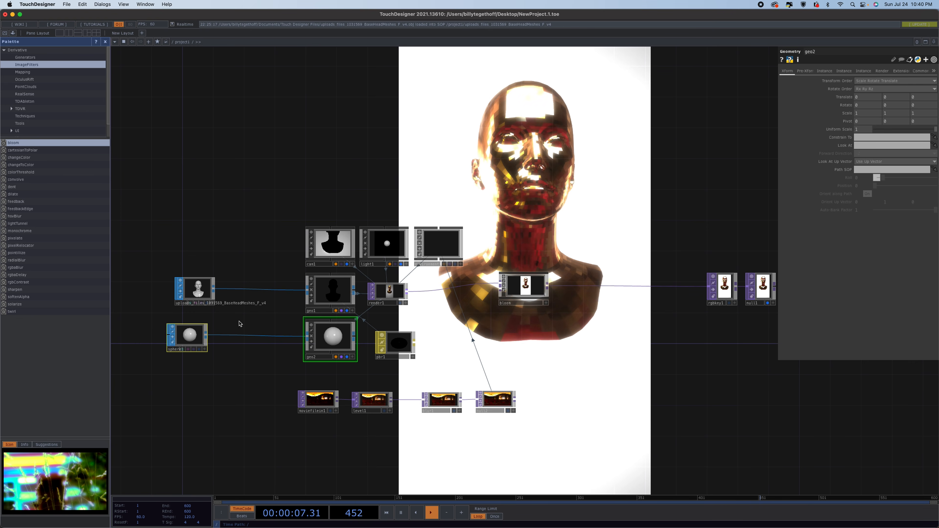
# Move the PBR material node up between the two Geometry COMPs.
pyautogui.click(200, 290)
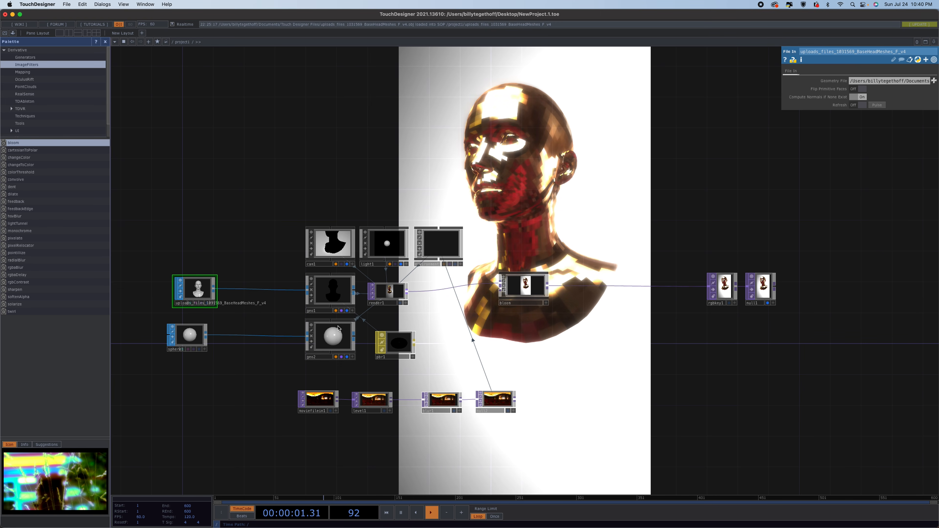
pyautogui.click(189, 340)
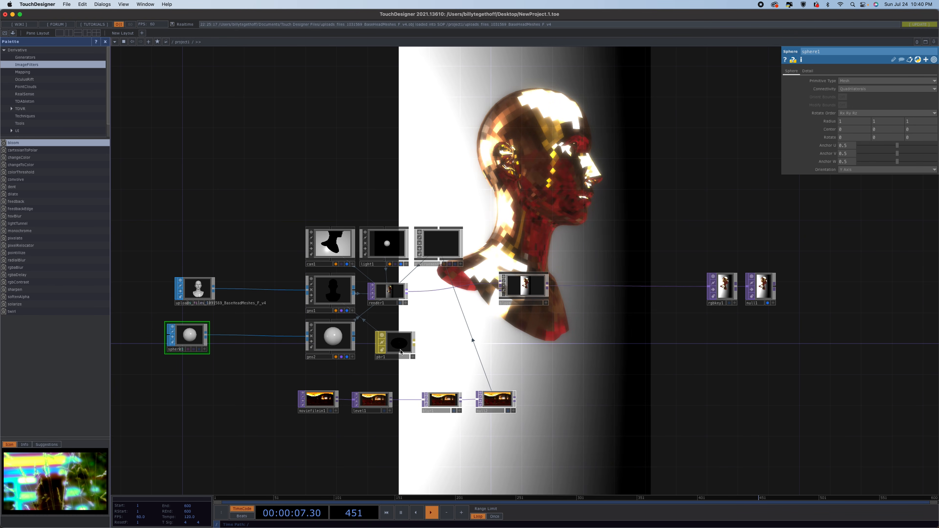
pyautogui.moveTo(393, 345); pyautogui.dragTo(385, 328)
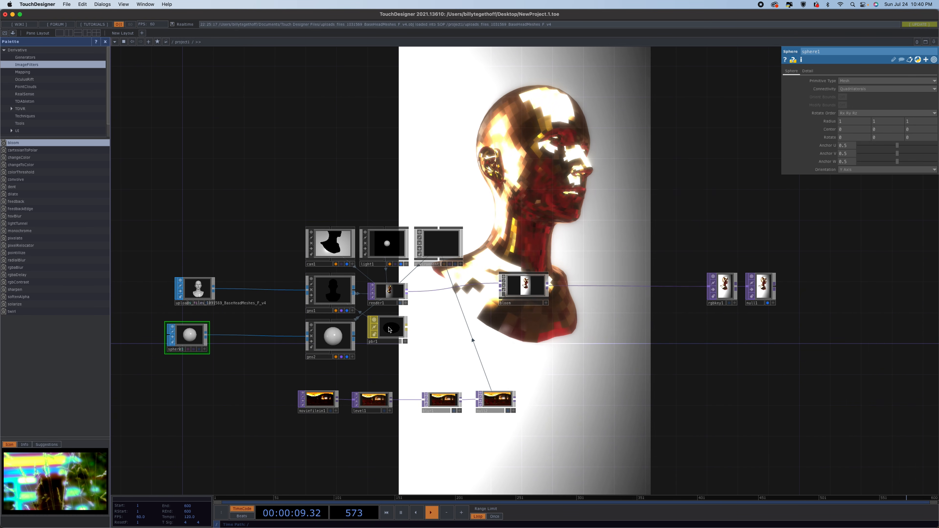
pyautogui.click(333, 337)
pyautogui.scroll(-2, 397, 439)
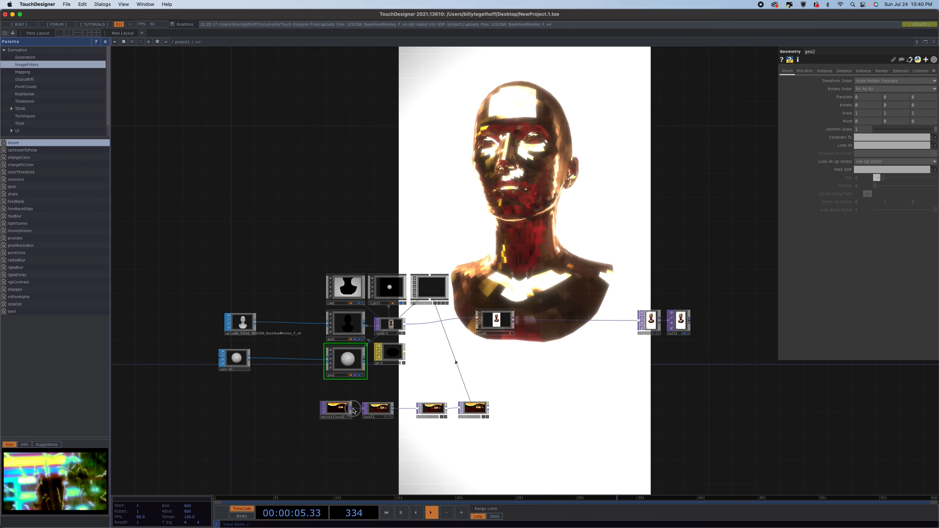
# Add a Level TOP fed by the movie file input node.
pyautogui.scroll(-1, 354, 412)
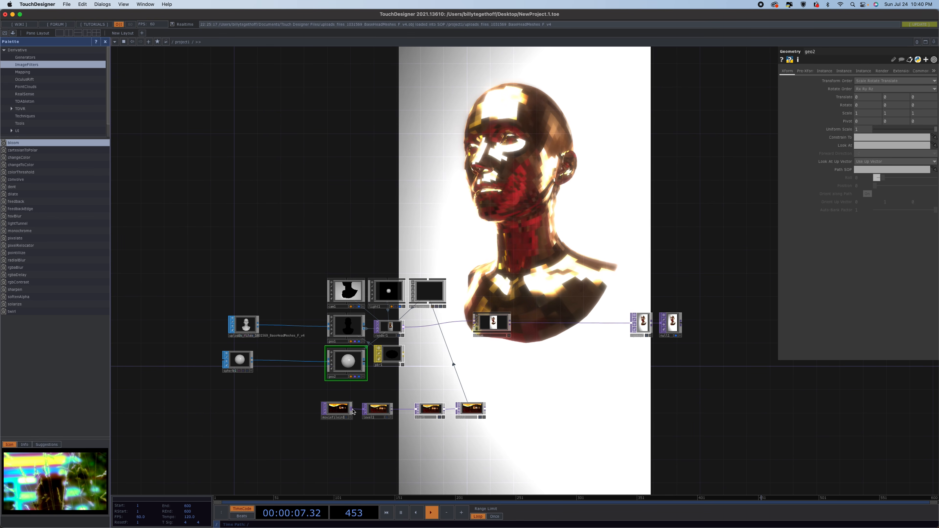
pyautogui.moveTo(354, 414); pyautogui.dragTo(363, 447)
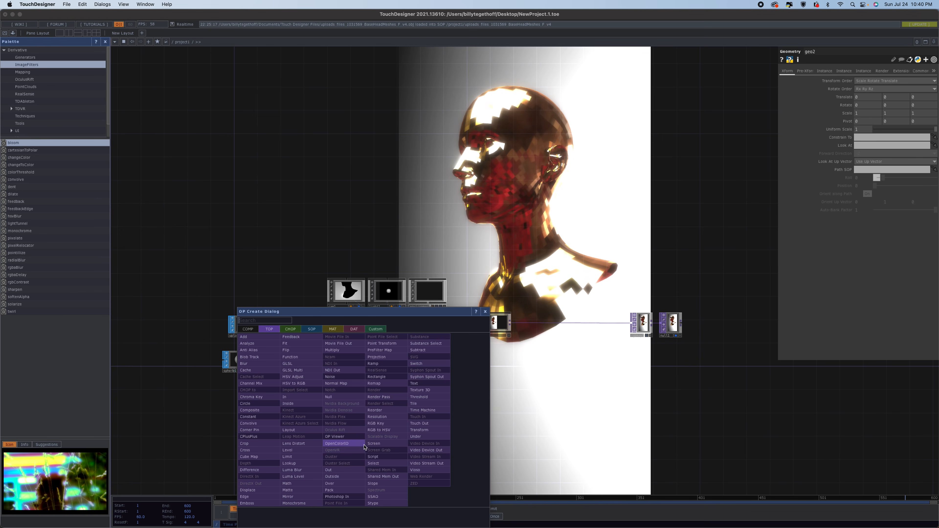
pyautogui.click(297, 450)
pyautogui.click(374, 444)
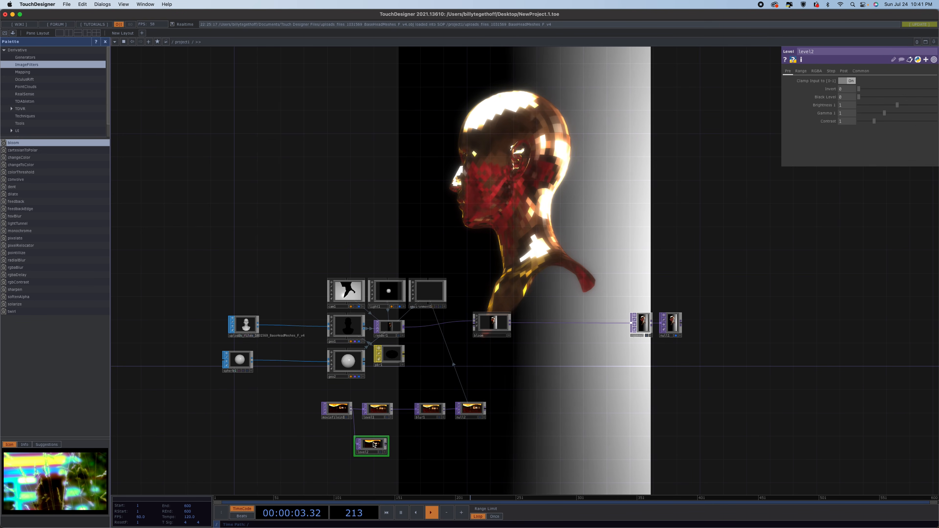
# Add a Null TOP after the new level node.
pyautogui.moveTo(387, 444); pyautogui.dragTo(422, 443)
pyautogui.click(410, 399)
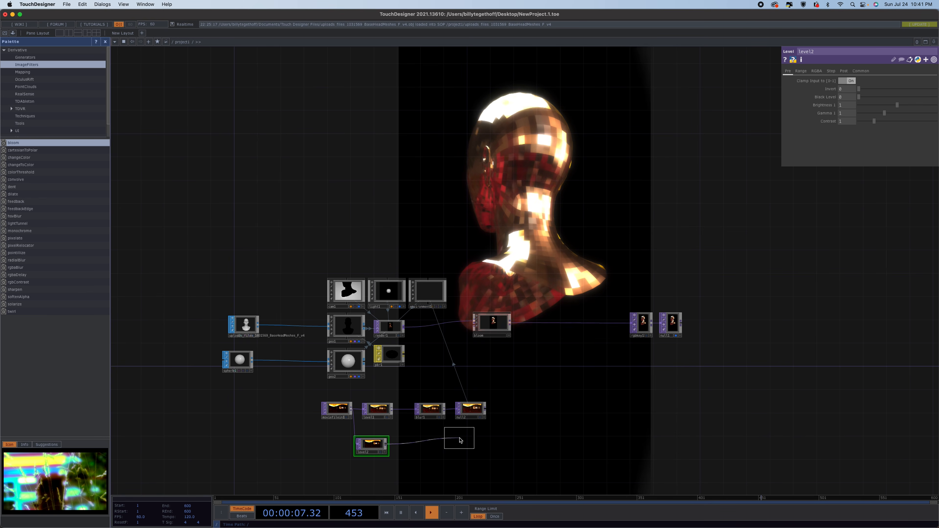
pyautogui.click(471, 447)
# Create a Phong material and assign it to the sphere's Geometry COMP.
pyautogui.press('Tab')
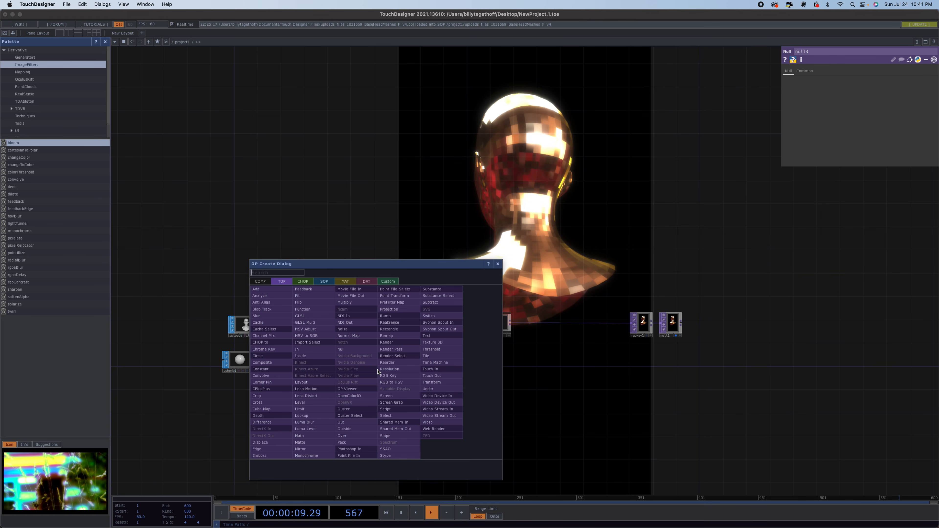
pyautogui.click(346, 281)
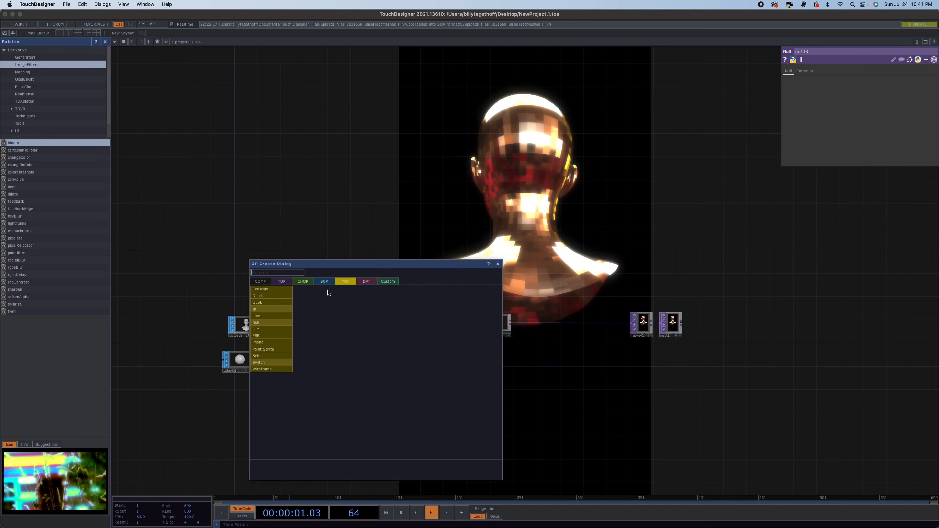
pyautogui.click(264, 345)
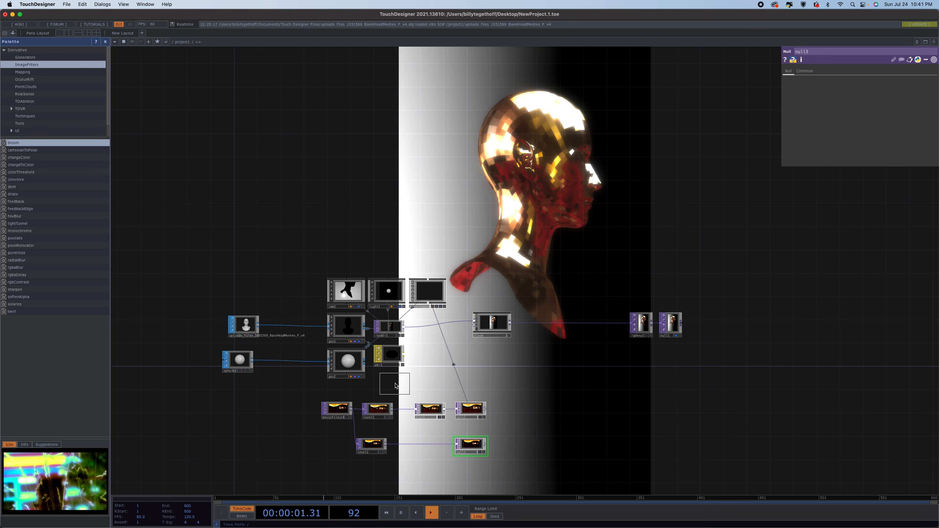
pyautogui.click(389, 384)
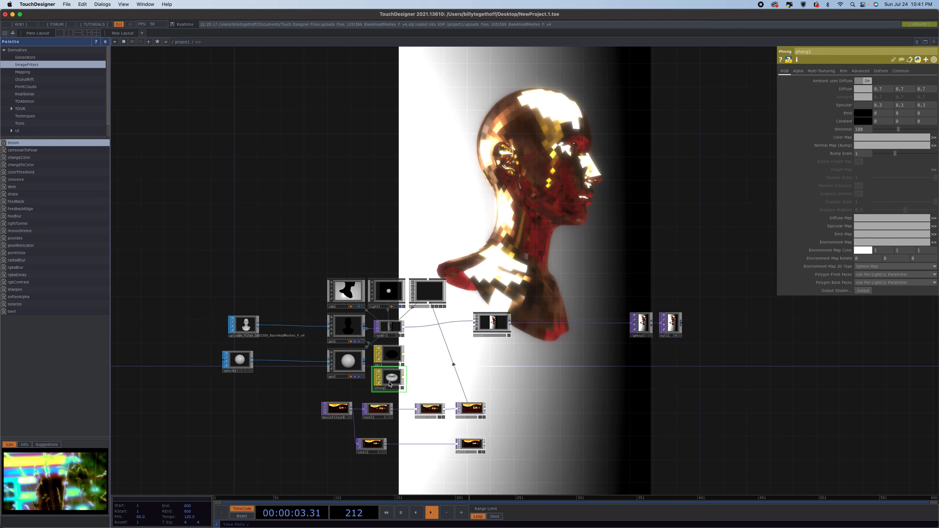
pyautogui.moveTo(394, 385); pyautogui.dragTo(354, 365)
pyautogui.click(358, 354)
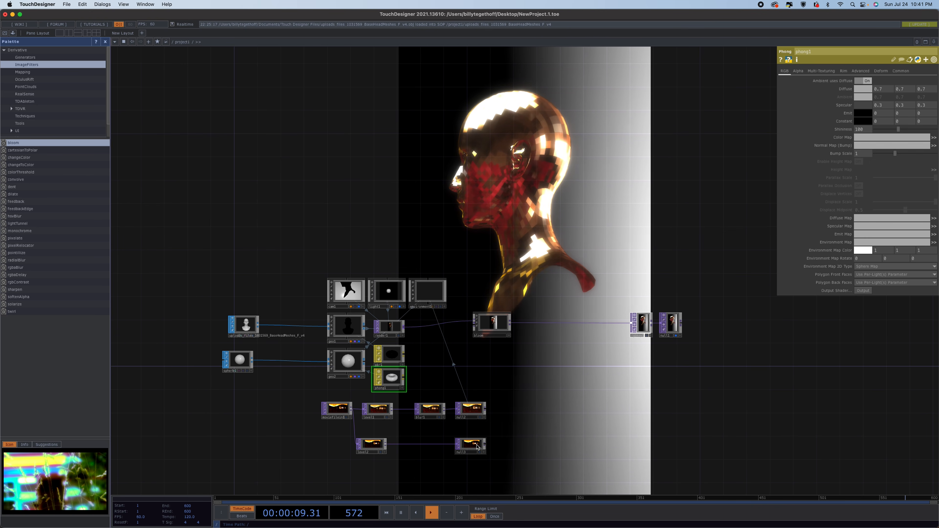
# Link the null node to the Phong material's Color Map.
pyautogui.moveTo(477, 447); pyautogui.dragTo(391, 378)
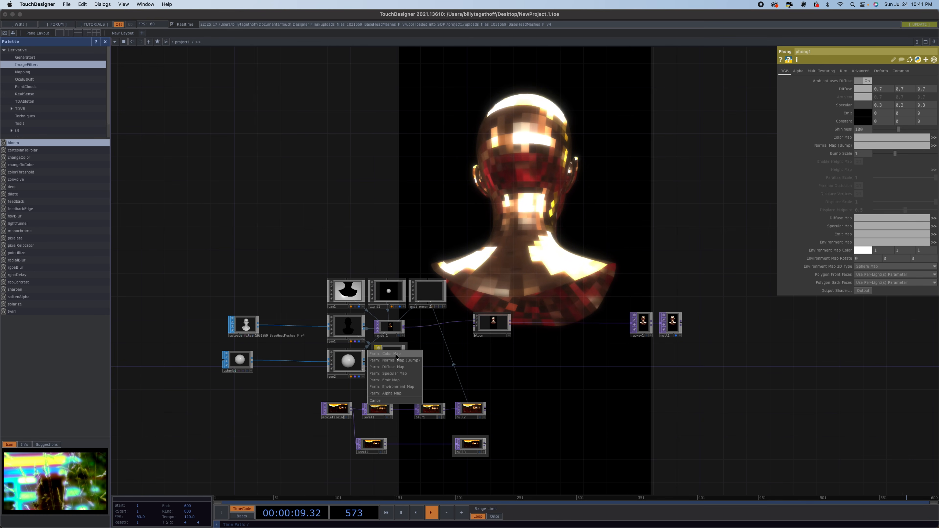
pyautogui.click(394, 355)
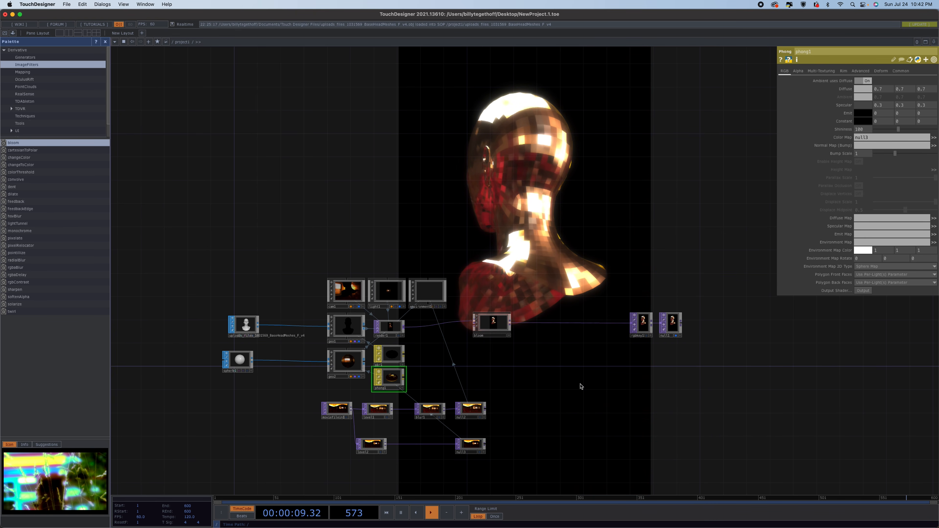
# Enable the light's pre-transform and give its Y rotation an animated expression.
pyautogui.click(387, 293)
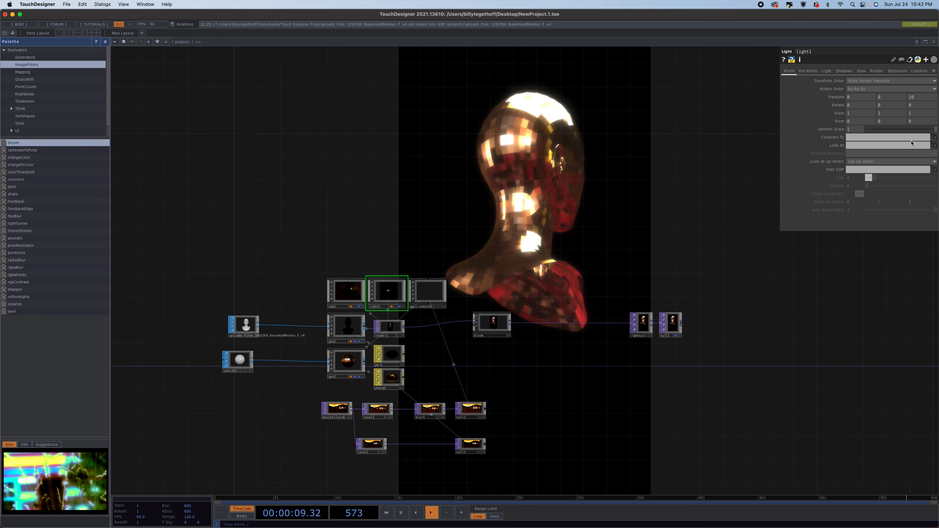
pyautogui.click(810, 70)
pyautogui.click(858, 81)
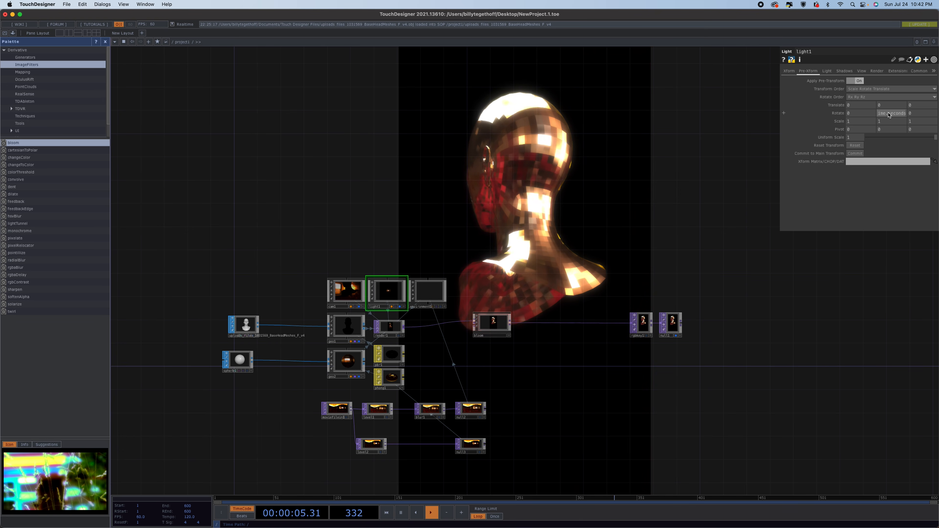
pyautogui.press('Return')
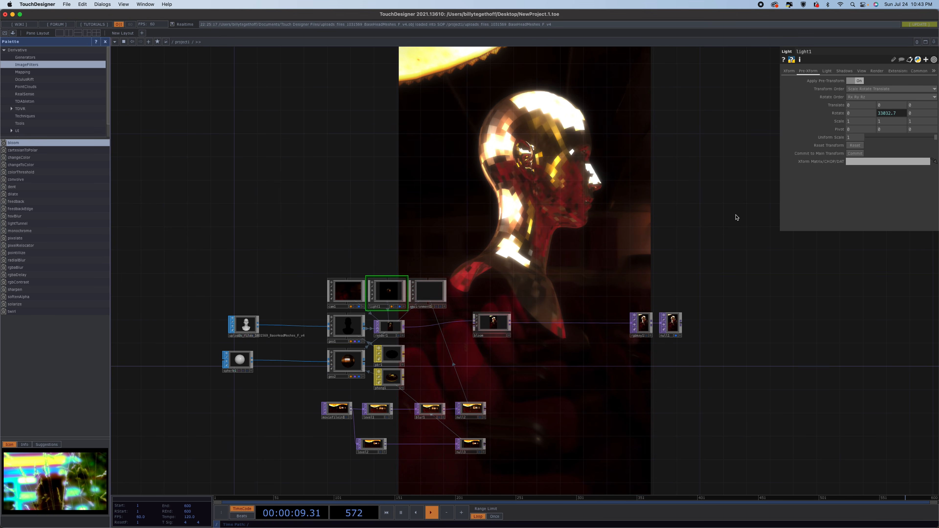
# Inspect the camera's transform and pre-transform settings.
pyautogui.click(347, 295)
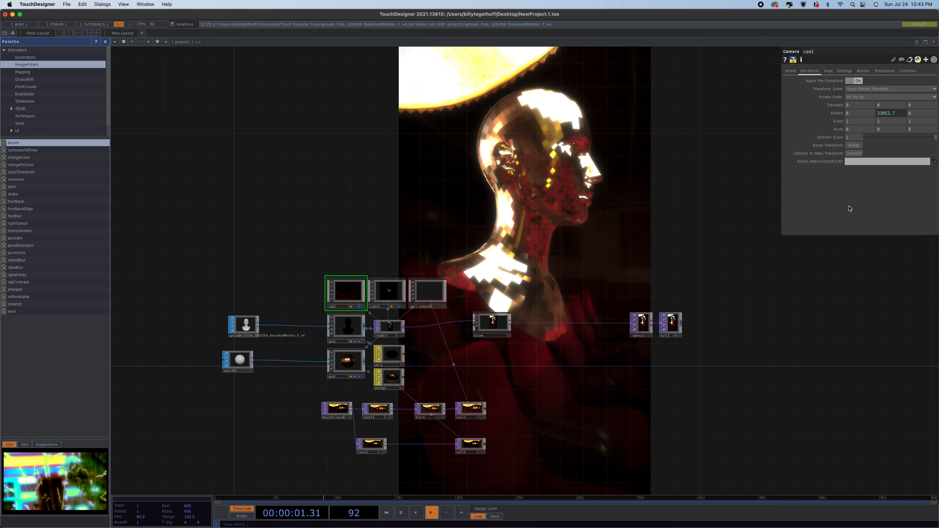
pyautogui.click(790, 71)
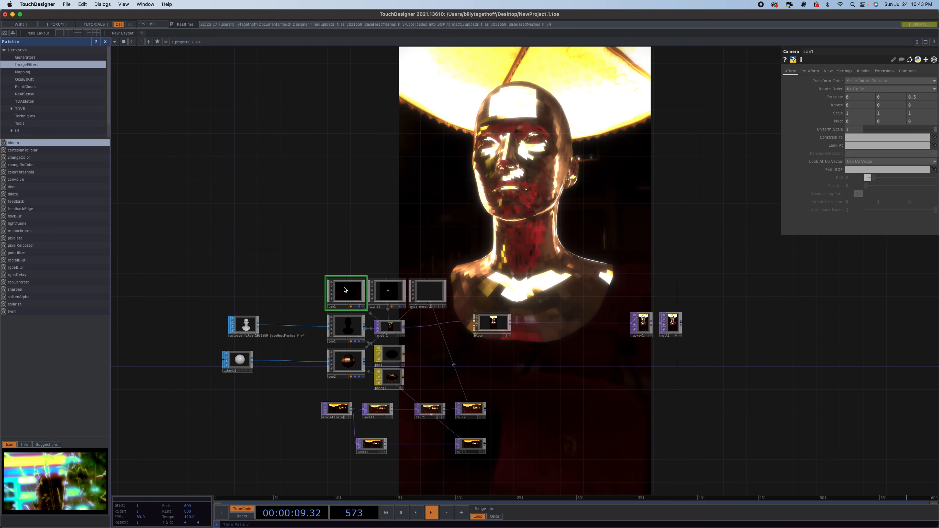
pyautogui.click(809, 71)
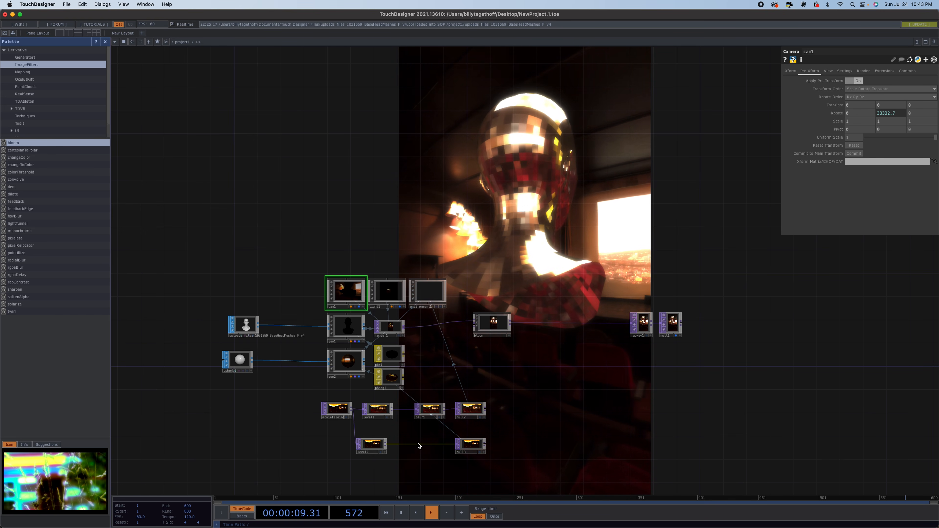
# Lower the level node's brightness to about 0.55.
pyautogui.click(375, 448)
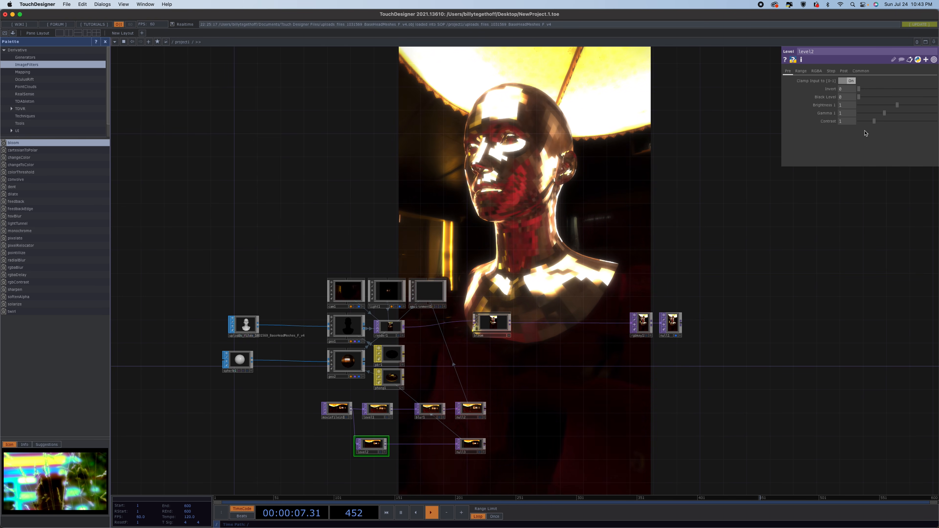
pyautogui.moveTo(898, 105); pyautogui.dragTo(879, 109)
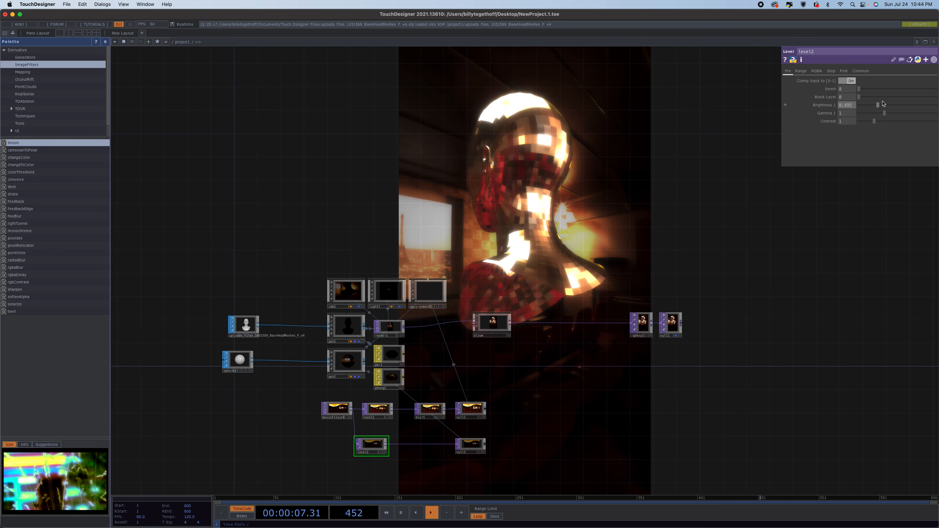
pyautogui.moveTo(879, 106); pyautogui.dragTo(881, 106)
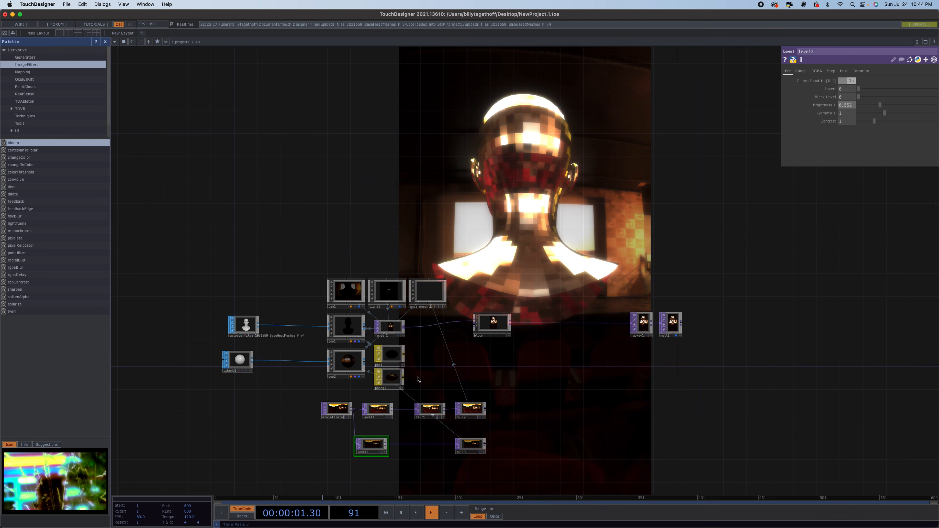
# Set the null node as the Phong material's Emit Map.
pyautogui.click(393, 382)
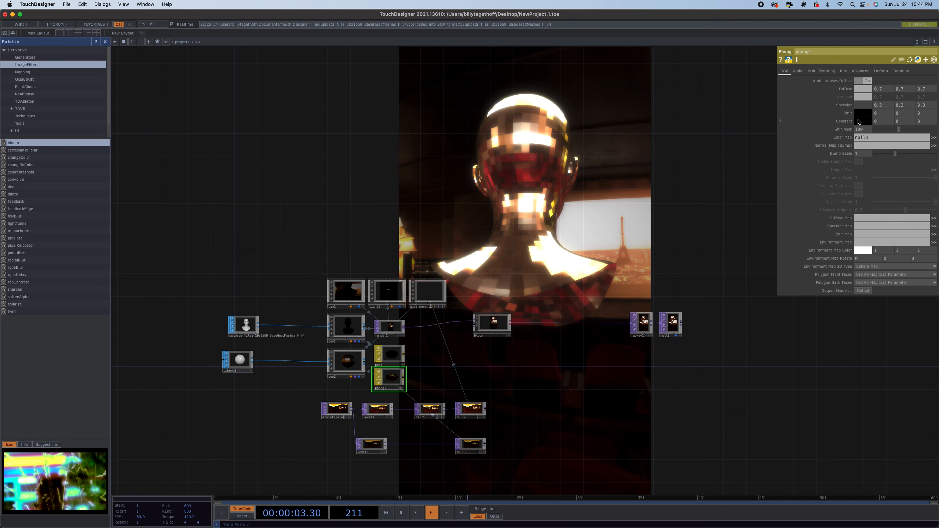
pyautogui.click(862, 114)
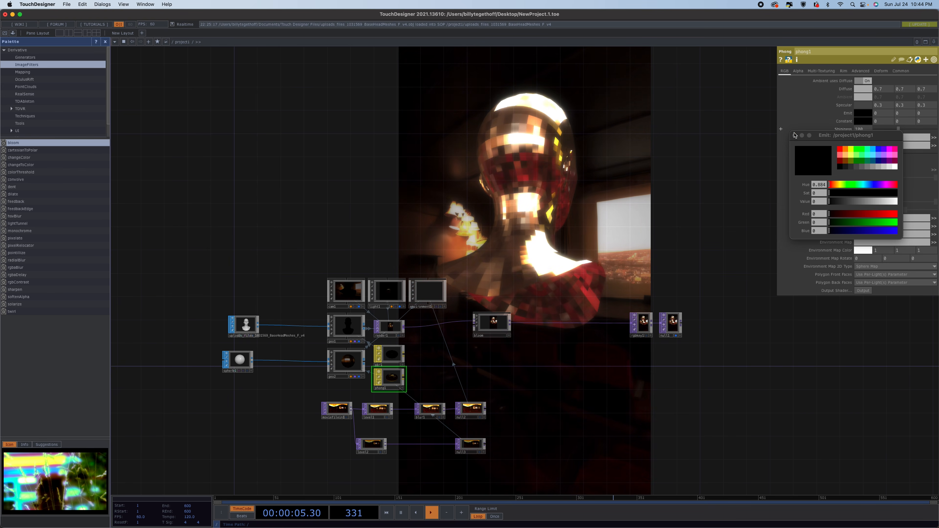
pyautogui.click(795, 136)
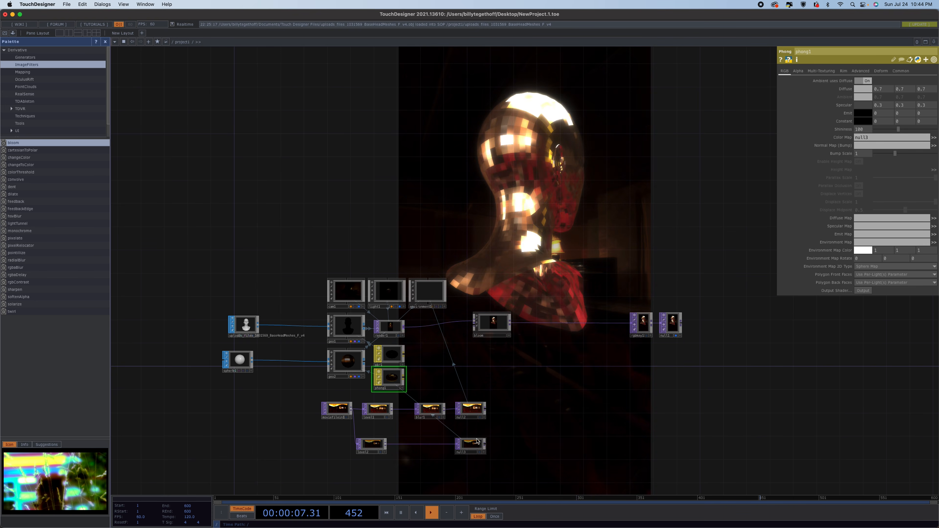
pyautogui.moveTo(476, 444); pyautogui.dragTo(870, 234)
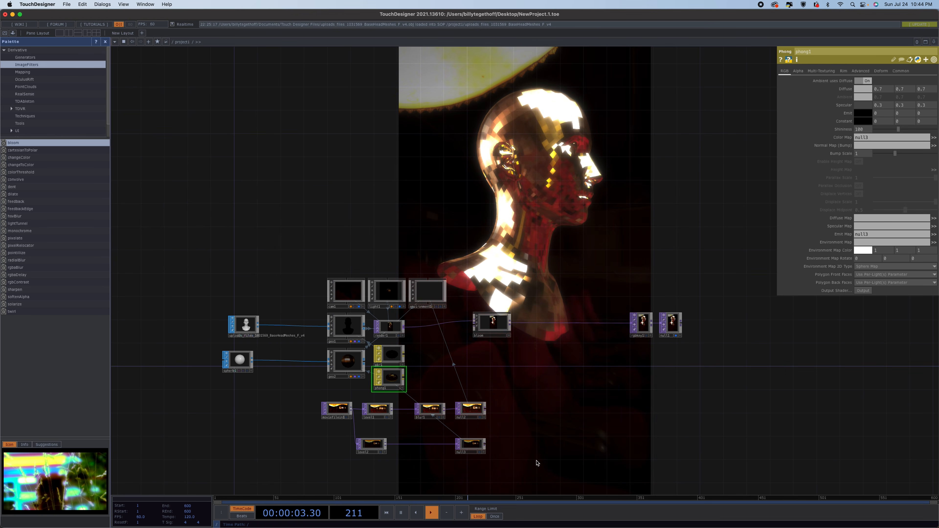
# Raise the level node's brightness to about 0.9.
pyautogui.click(370, 446)
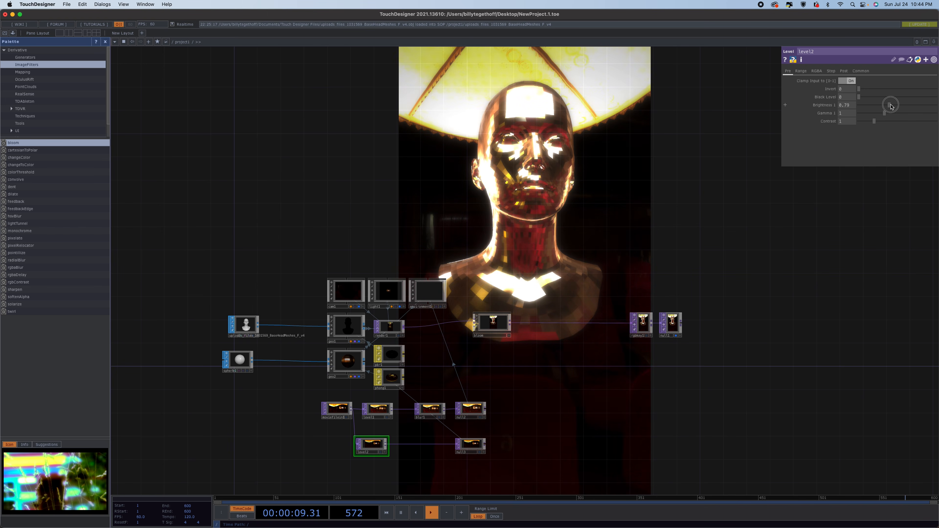
pyautogui.moveTo(882, 107); pyautogui.dragTo(892, 107)
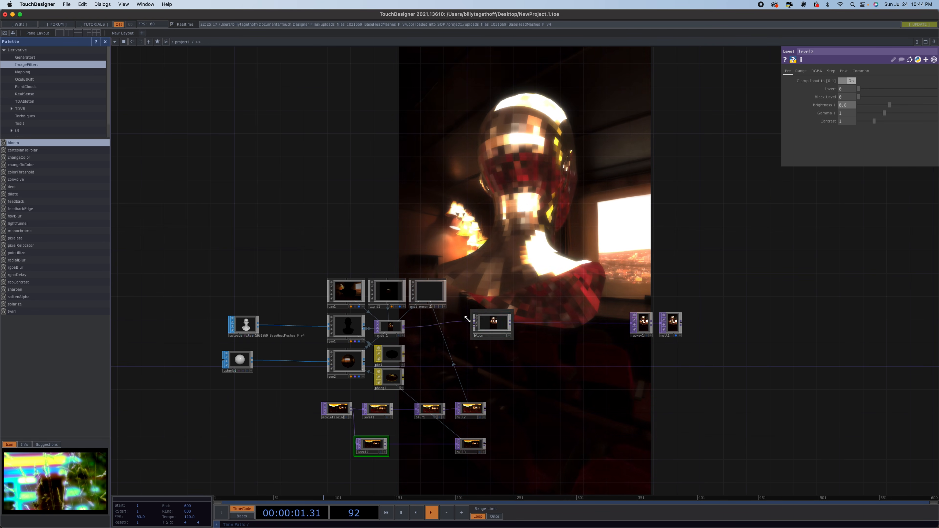
# Insert a Blur TOP between the level and null nodes and increase its filter size.
pyautogui.click(429, 410)
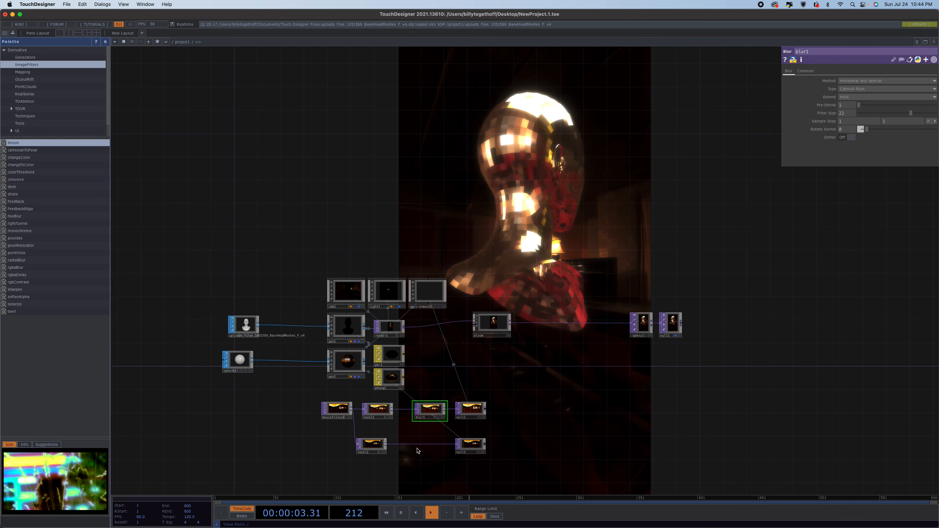
pyautogui.rightClick(429, 447)
pyautogui.click(447, 436)
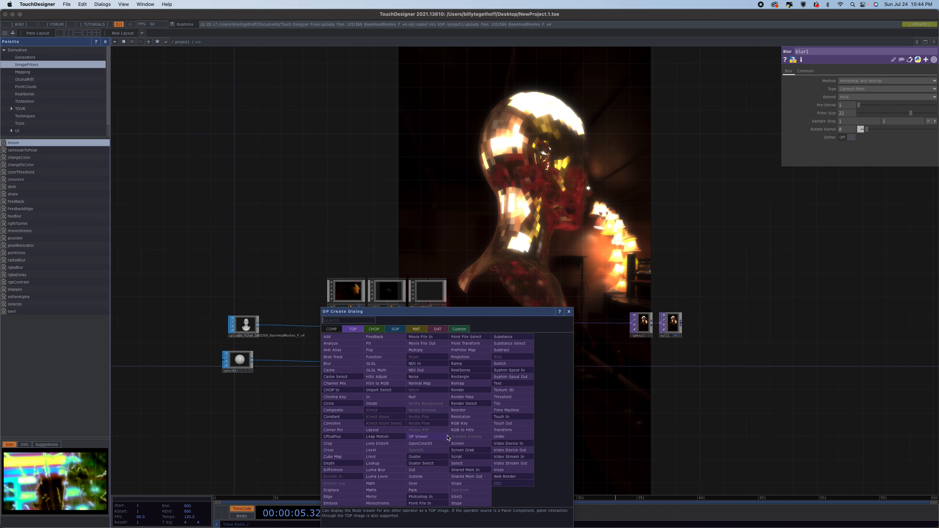
pyautogui.click(334, 364)
pyautogui.click(433, 449)
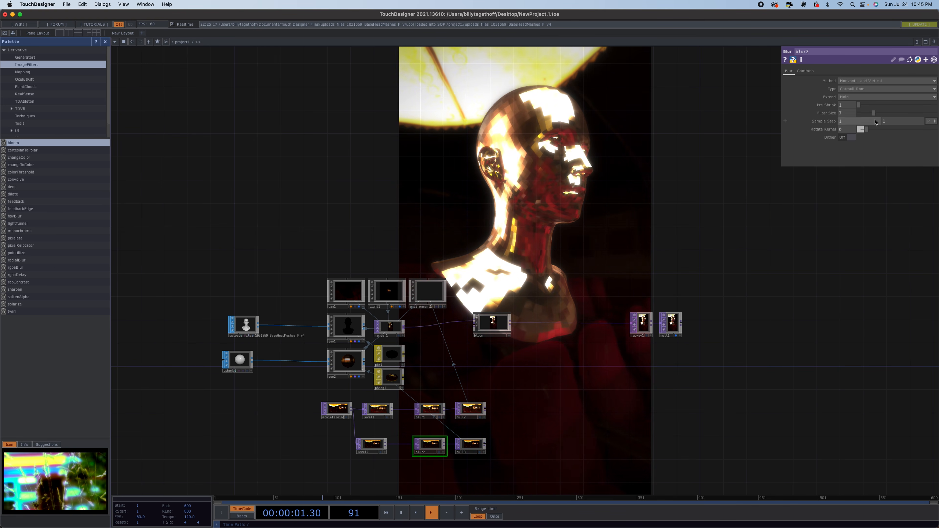
pyautogui.moveTo(876, 114); pyautogui.dragTo(936, 116)
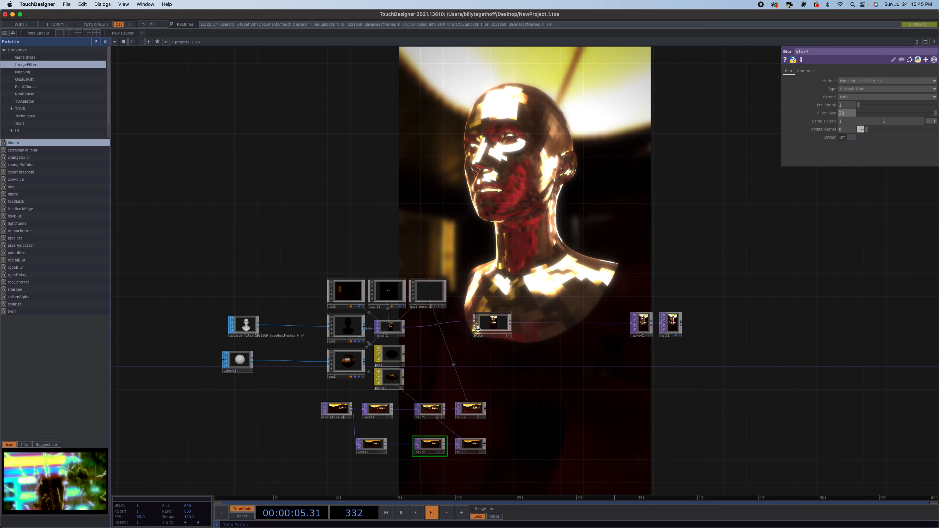
# Move the bloom node aside, insert an Edge TOP between the render and bloom, and raise its strength.
pyautogui.moveTo(494, 320); pyautogui.dragTo(590, 325)
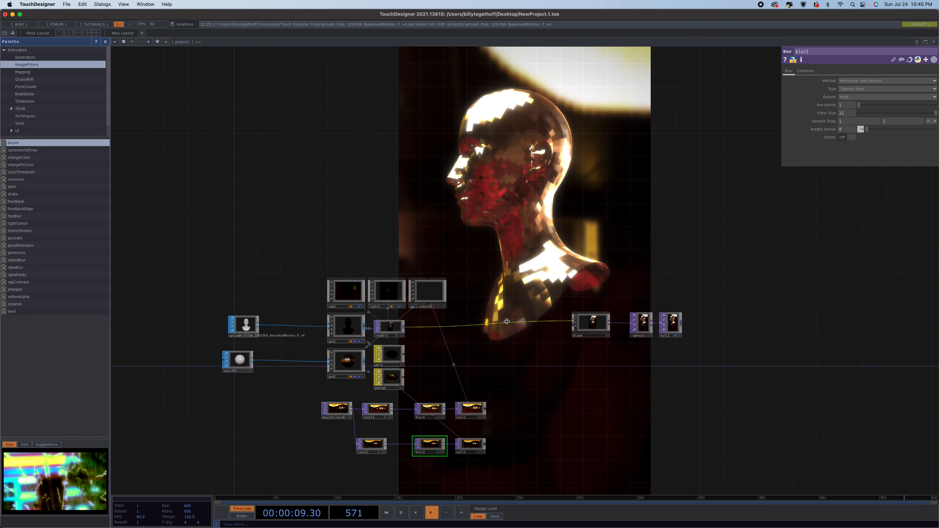
pyautogui.rightClick(455, 327)
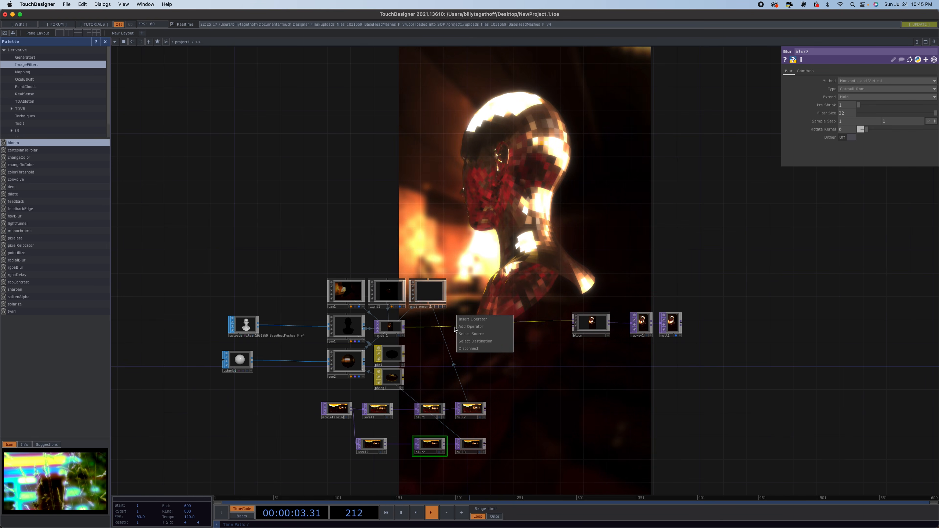
pyautogui.click(466, 322)
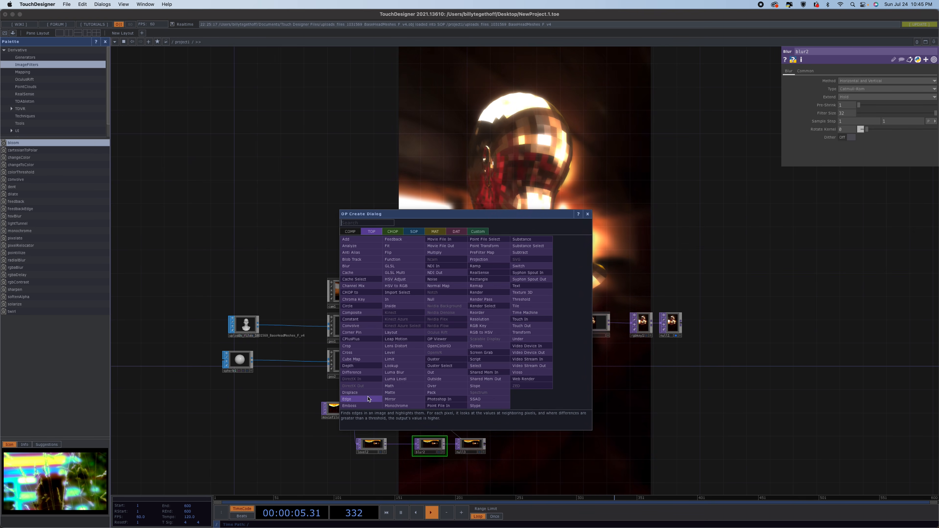
pyautogui.click(476, 346)
pyautogui.click(476, 330)
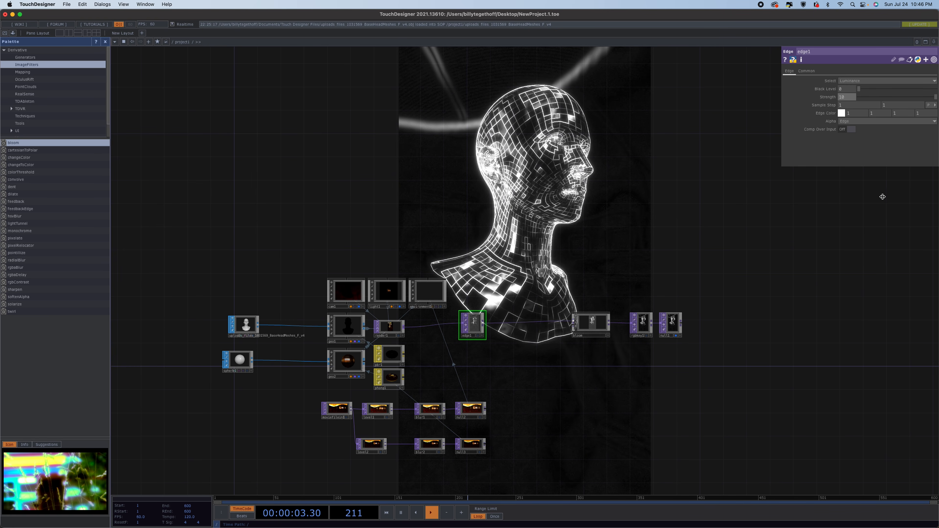
pyautogui.moveTo(824, 97); pyautogui.dragTo(936, 218, button='middle')
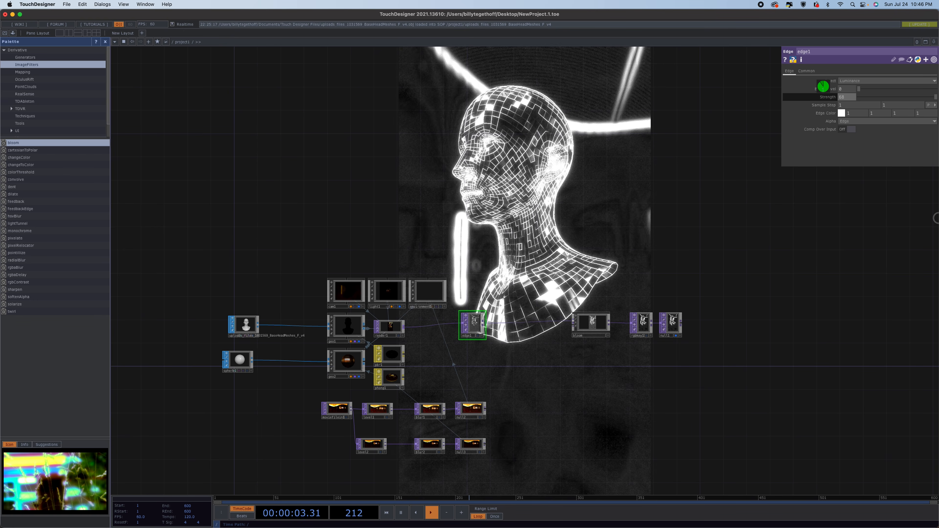
# Adjust the Edge node's strength, then reduce the second blur node's filter size to 16.
pyautogui.moveTo(937, 218); pyautogui.dragTo(2, 106)
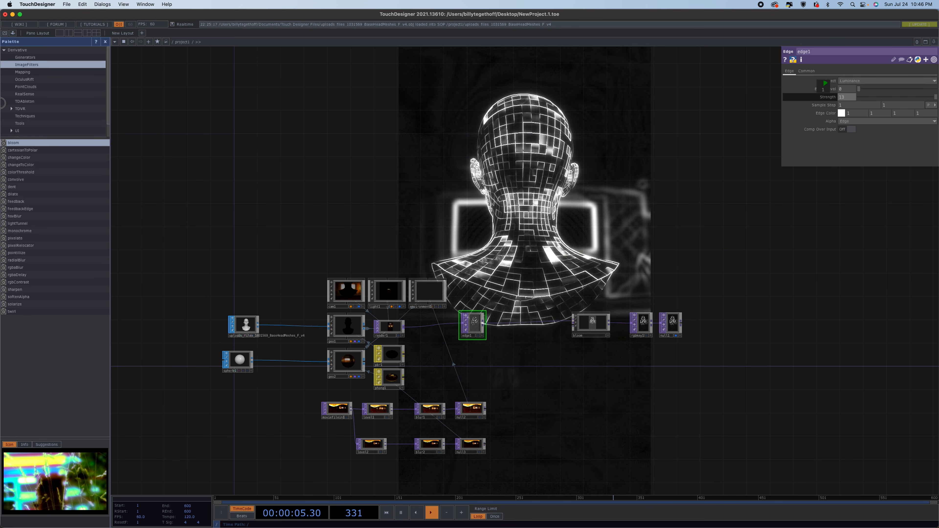
pyautogui.click(429, 450)
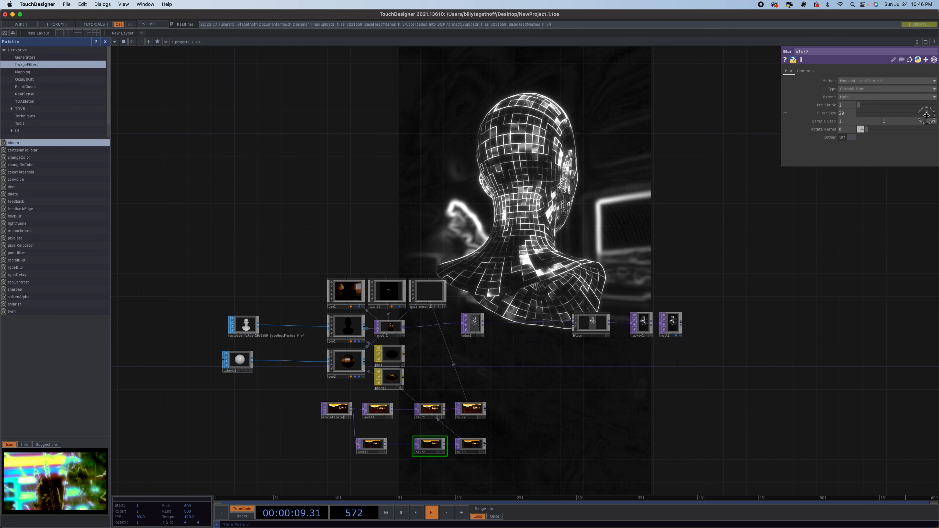
pyautogui.moveTo(902, 116); pyautogui.dragTo(899, 119)
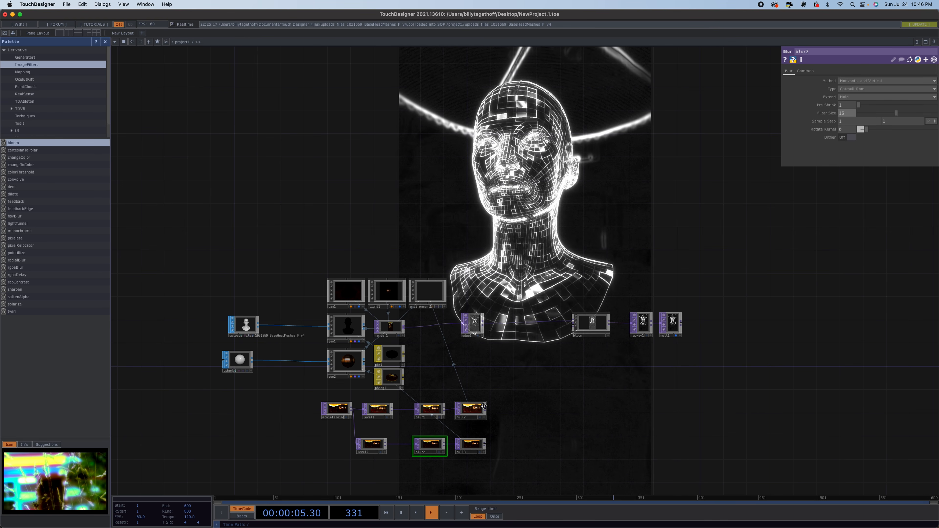
# Move the second row's blur and null nodes further right to make room in the network.
pyautogui.moveTo(467, 413); pyautogui.dragTo(555, 413)
pyautogui.moveTo(420, 419); pyautogui.dragTo(513, 418)
pyautogui.moveTo(474, 447); pyautogui.dragTo(562, 448)
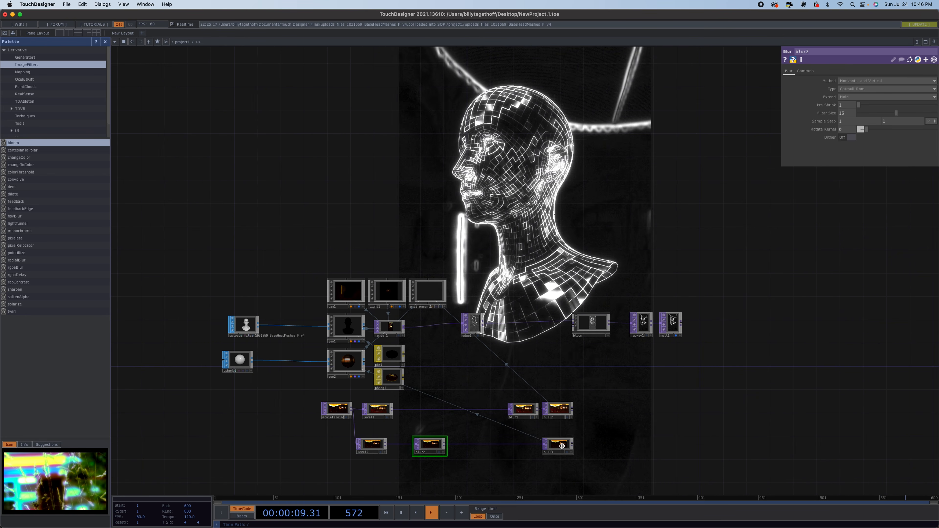
pyautogui.moveTo(441, 446); pyautogui.dragTo(534, 446)
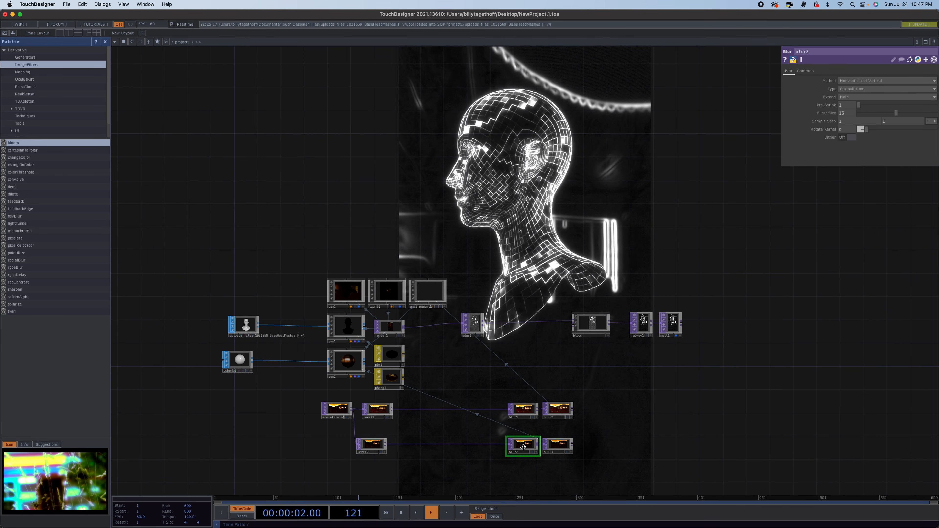
# Create a Normal Map TOP fed from the second row's level node.
pyautogui.click(394, 381)
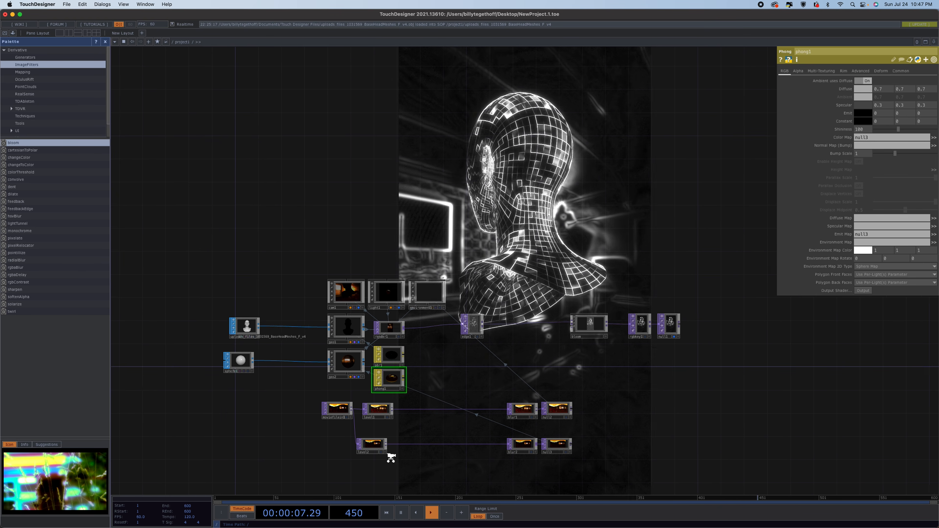
pyautogui.scroll(-2, 388, 451)
pyautogui.moveTo(422, 468); pyautogui.dragTo(428, 360)
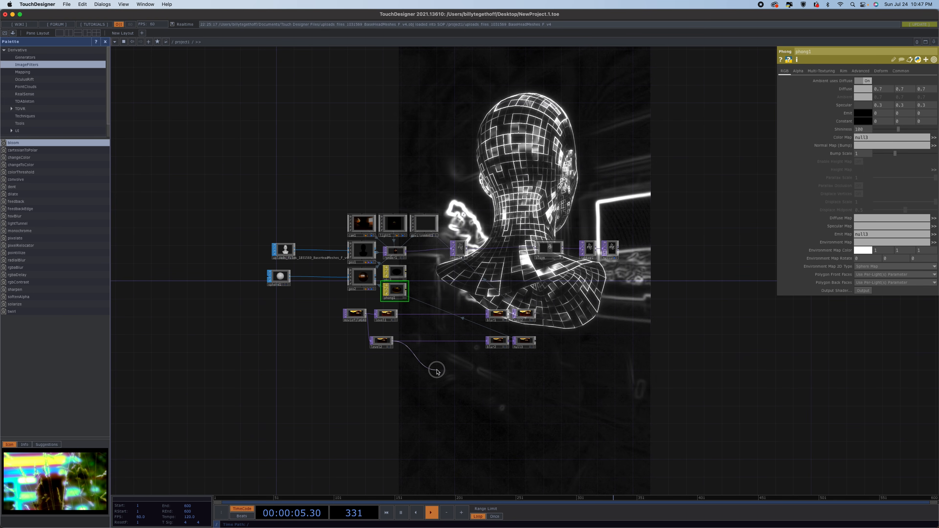
pyautogui.click(475, 376)
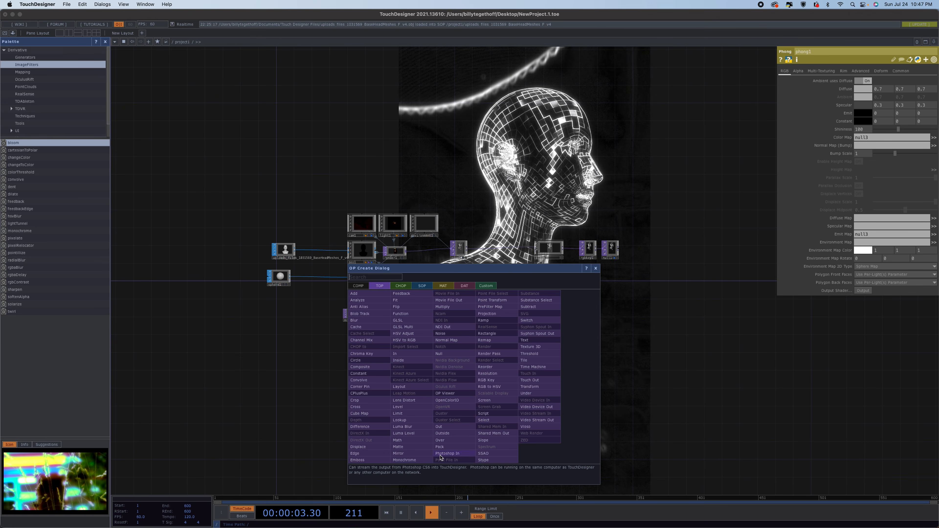
pyautogui.click(449, 426)
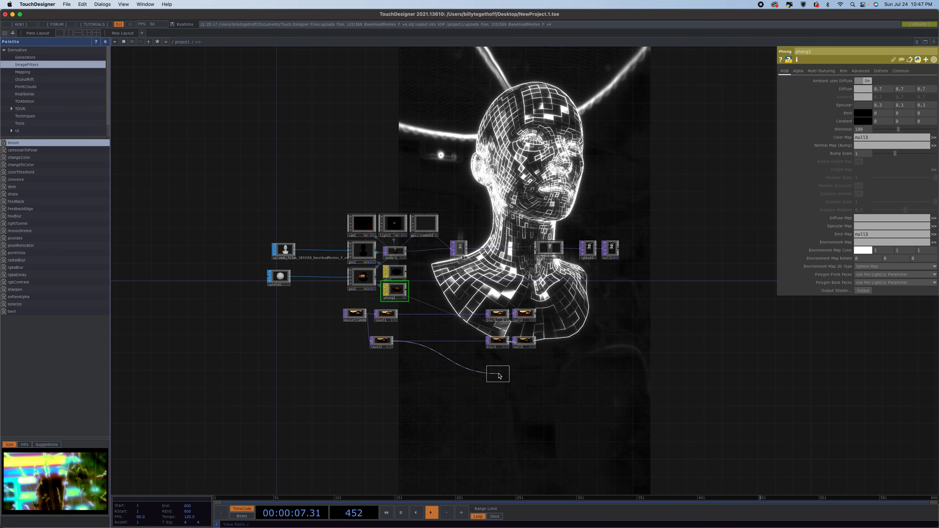
pyautogui.click(496, 377)
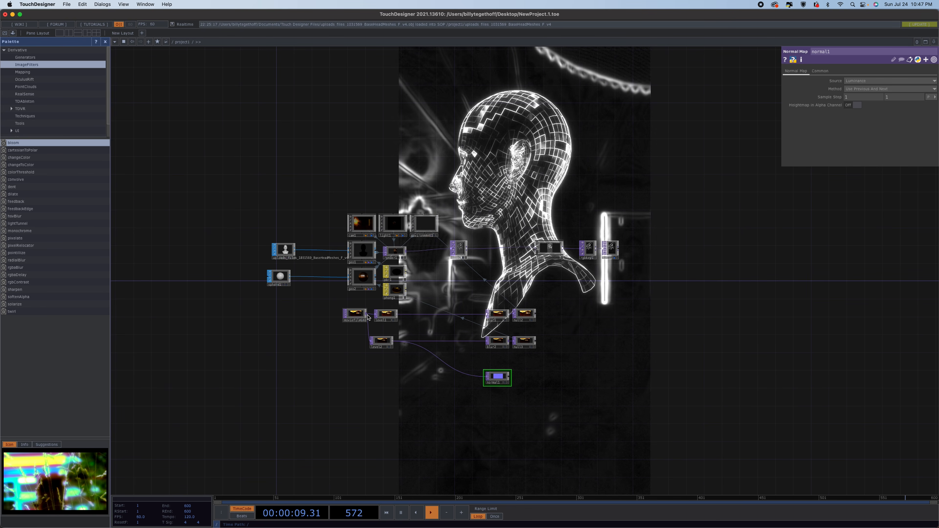
# Copy the first level, blur and null chain and paste a duplicate below the second row.
pyautogui.click(386, 314)
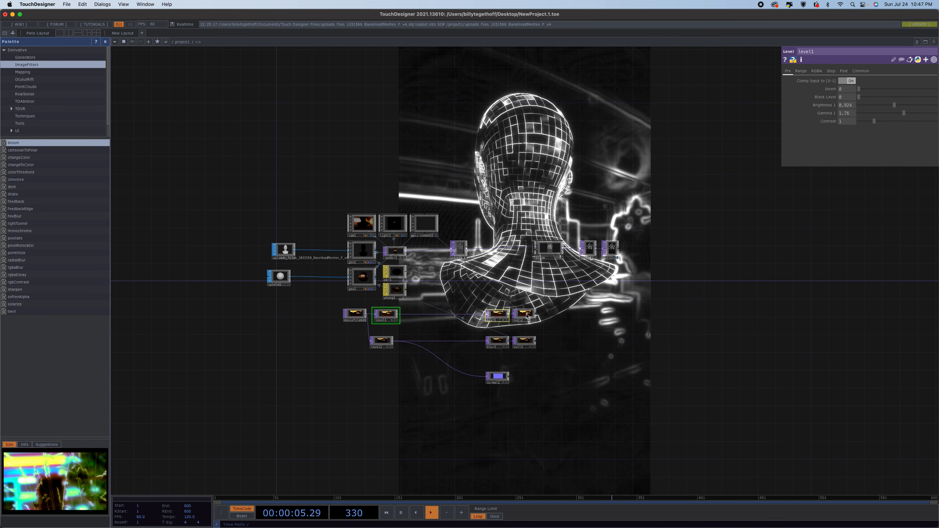
pyautogui.keyDown('shift'); pyautogui.click(497, 317); pyautogui.keyUp('shift')
pyautogui.keyDown('shift'); pyautogui.click(527, 316); pyautogui.keyUp('shift')
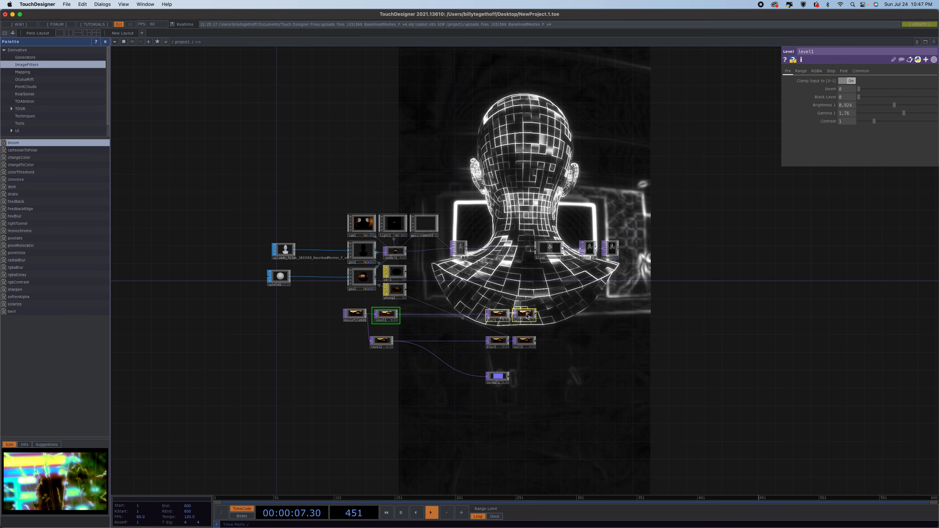
pyautogui.press('super+c')
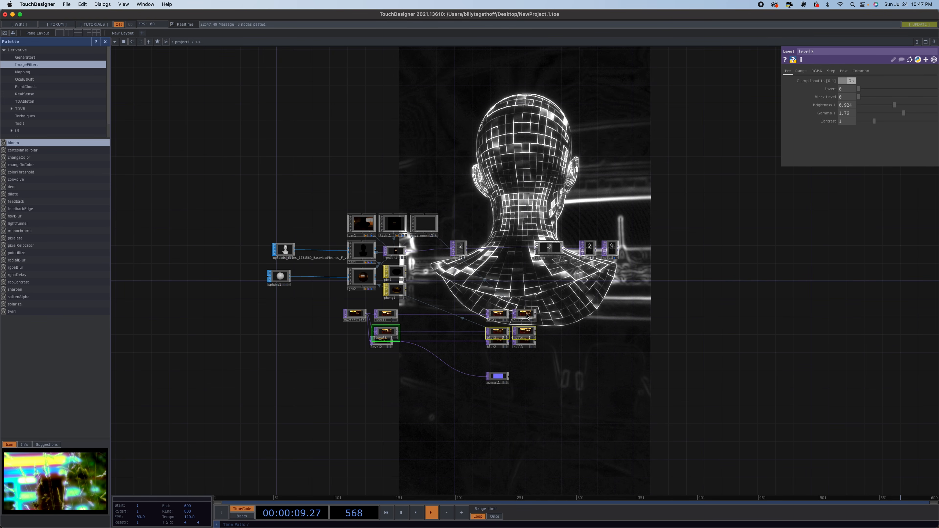
pyautogui.click(523, 360)
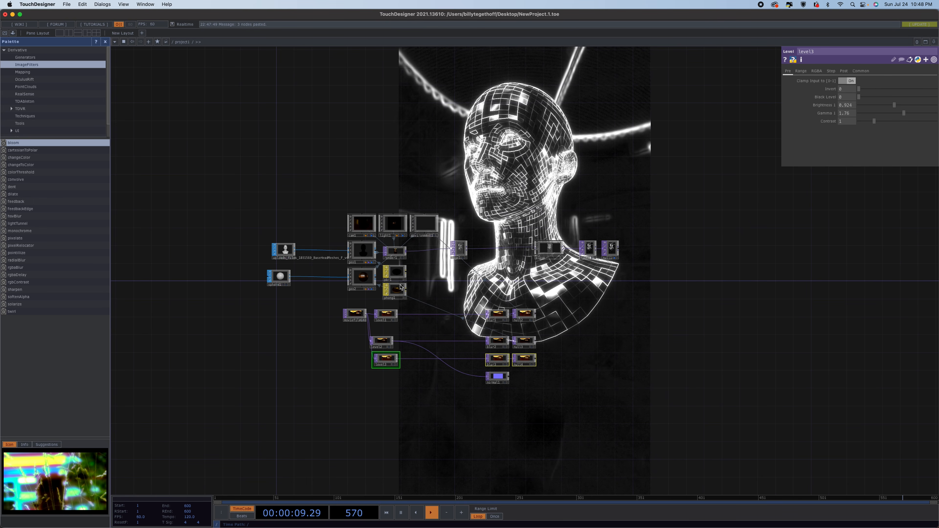
# On the Phong material, set normal1 as the Normal Map, enable Height Map, and assign null4 as the Height Map.
pyautogui.click(395, 290)
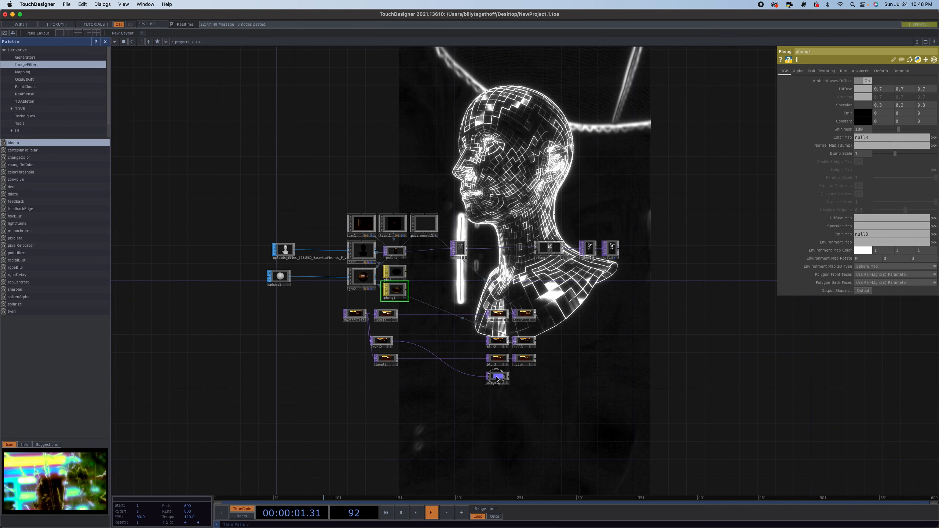
pyautogui.moveTo(497, 380); pyautogui.dragTo(867, 145)
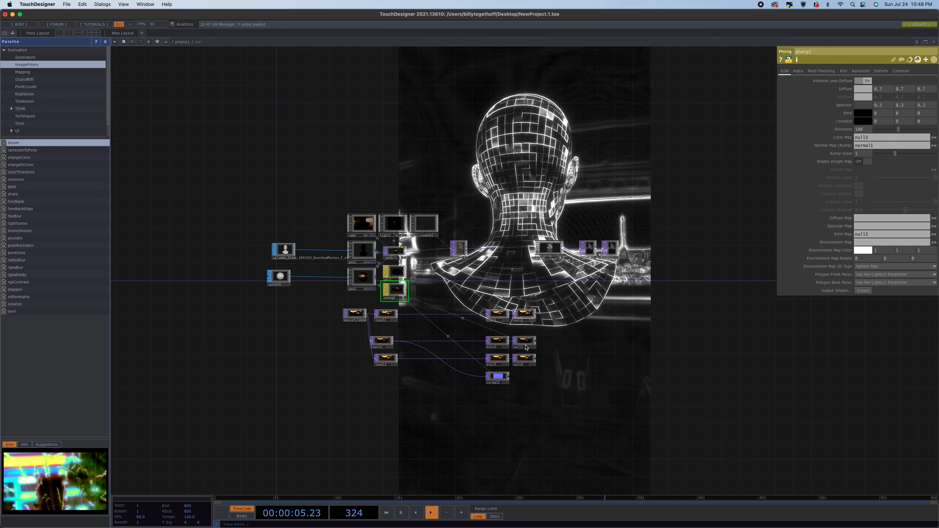
pyautogui.click(520, 322)
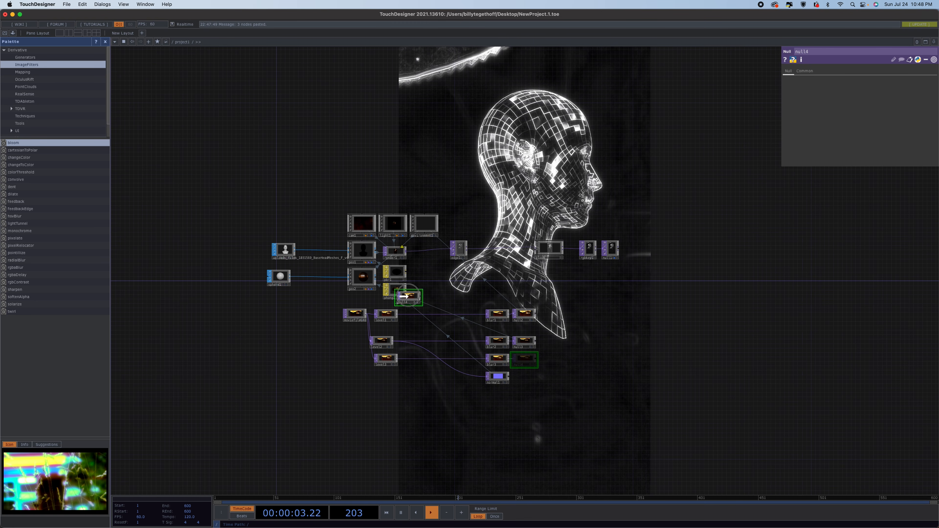
pyautogui.moveTo(395, 291); pyautogui.dragTo(396, 290)
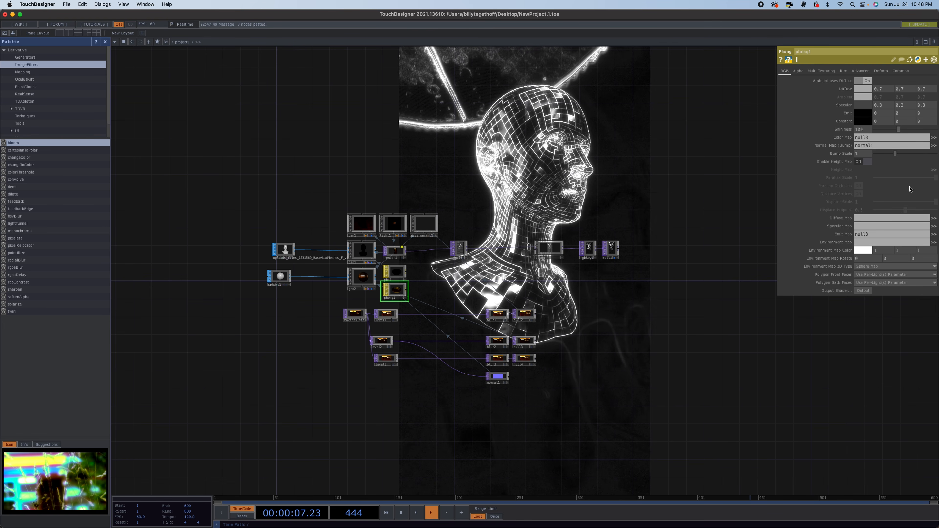
pyautogui.click(865, 162)
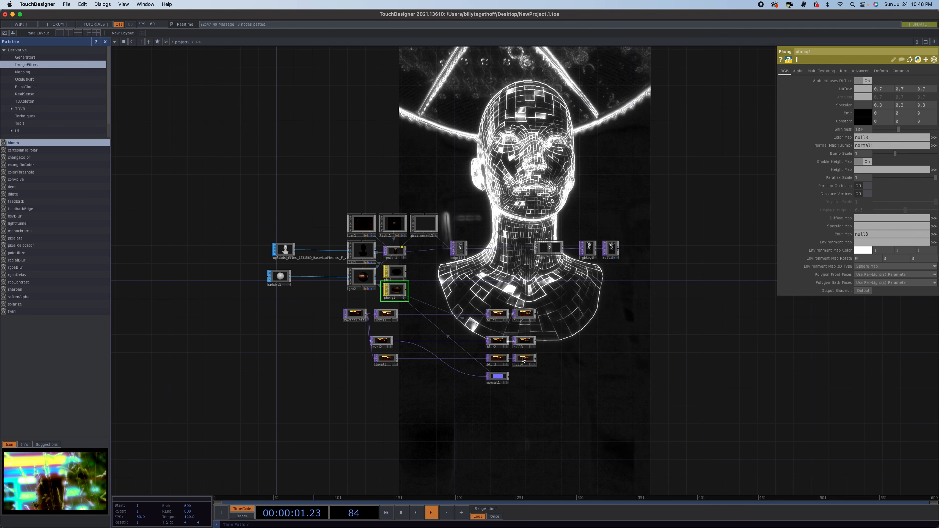
pyautogui.moveTo(579, 335); pyautogui.dragTo(867, 170)
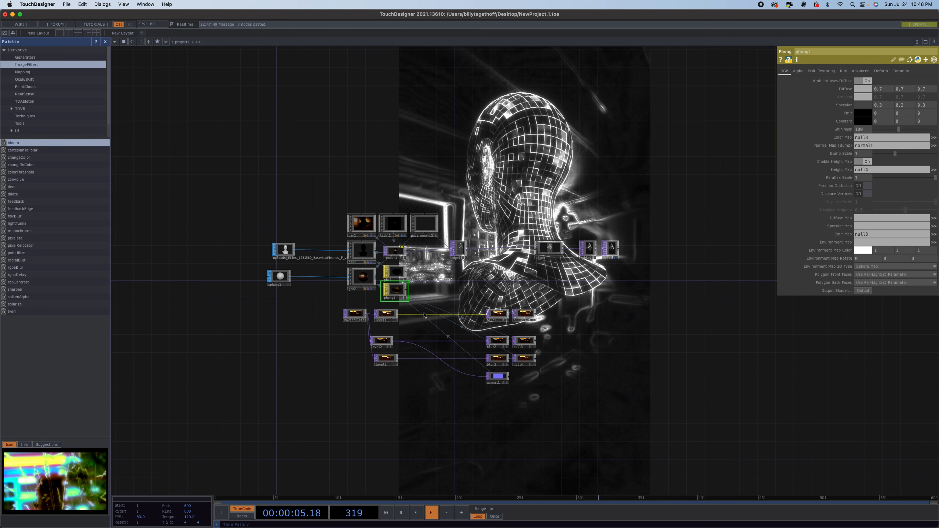
# Enable Displace Vertices on the Phong material and set its displace scale to about 0.056.
pyautogui.click(870, 194)
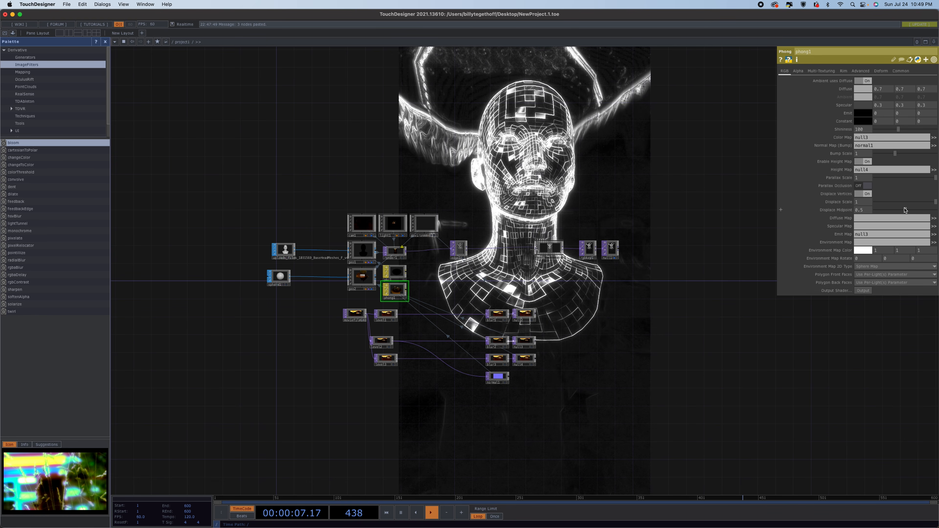
pyautogui.moveTo(937, 202); pyautogui.dragTo(919, 202)
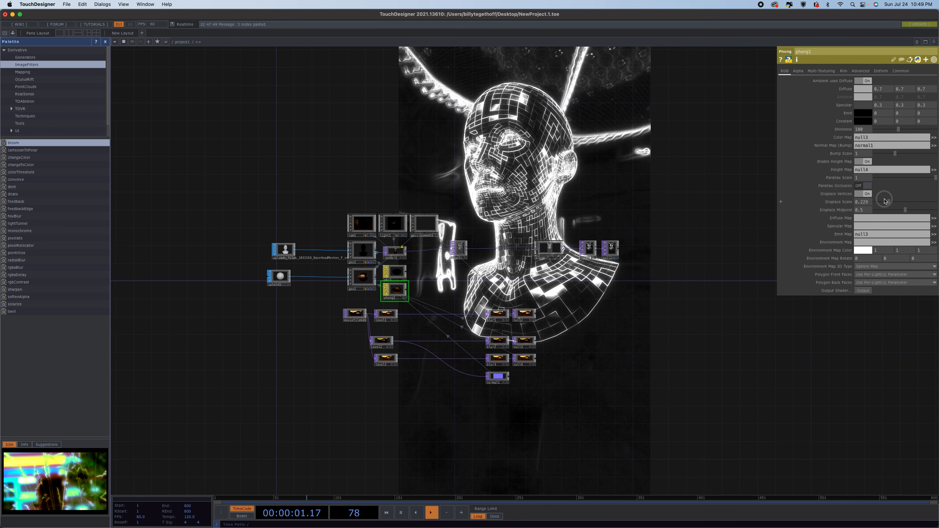
pyautogui.moveTo(893, 202); pyautogui.dragTo(881, 221)
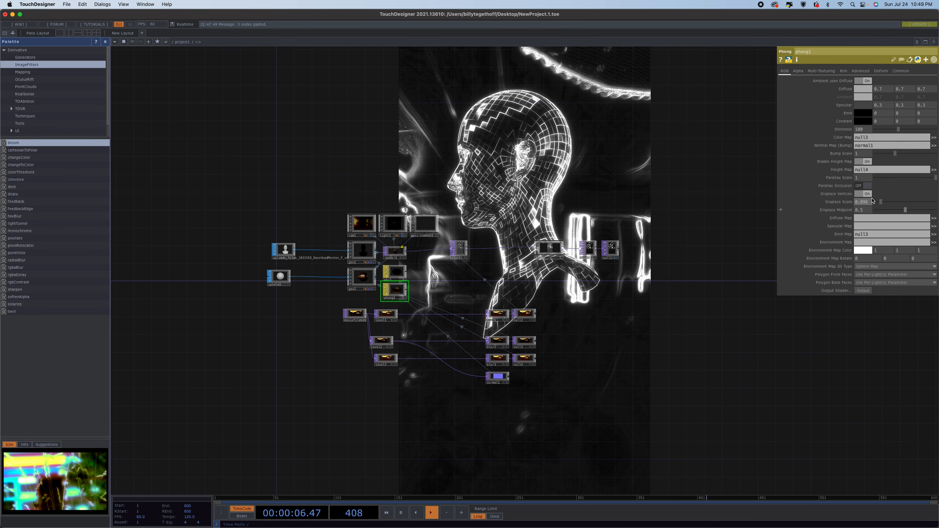
# Turn on Parallax Occlusion for the Phong material and adjust its parallax scale.
pyautogui.click(868, 186)
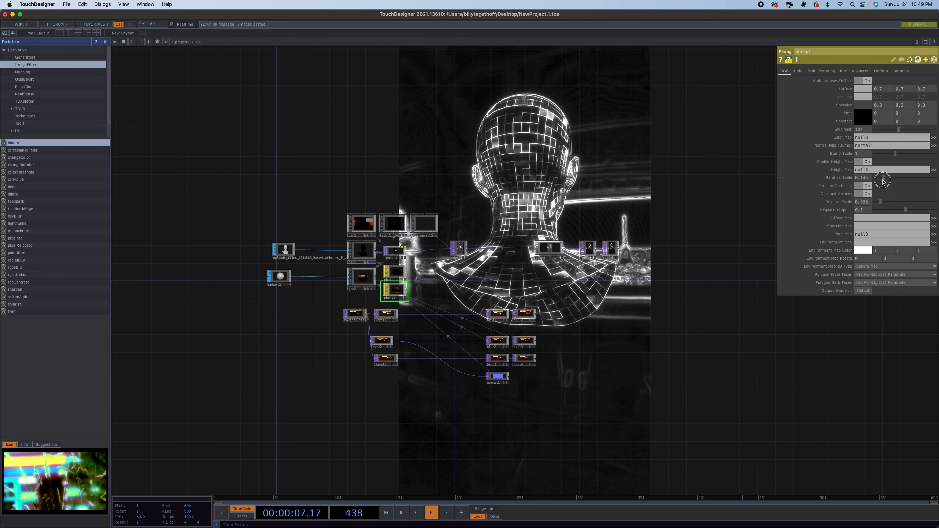
pyautogui.moveTo(884, 181); pyautogui.dragTo(936, 187)
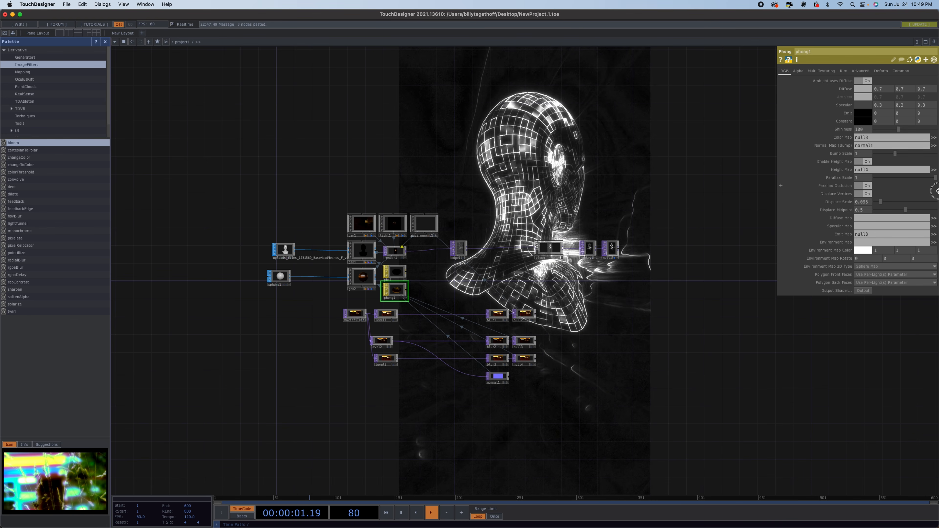
pyautogui.moveTo(896, 191)
pyautogui.mouseDown()
pyautogui.moveTo(836, 187)
pyautogui.moveTo(910, 190)
pyautogui.mouseUp()
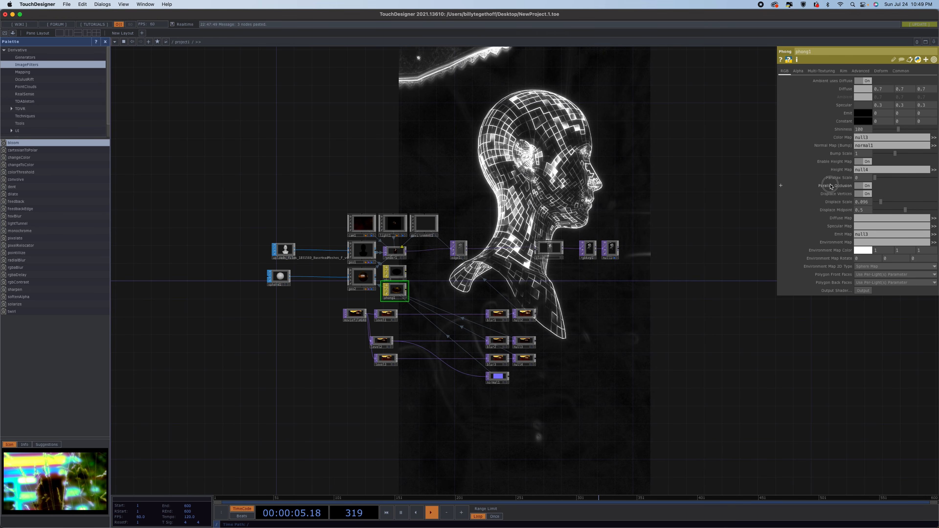
pyautogui.moveTo(830, 187); pyautogui.dragTo(937, 186)
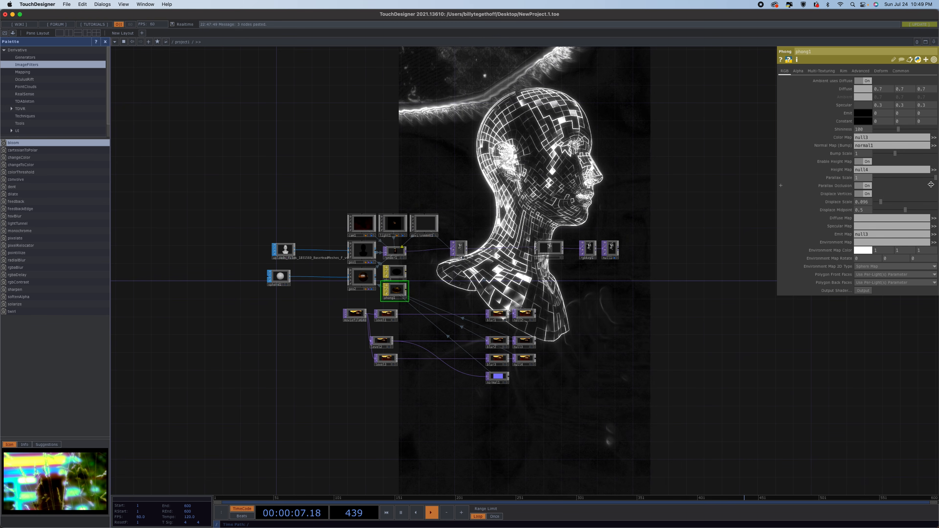
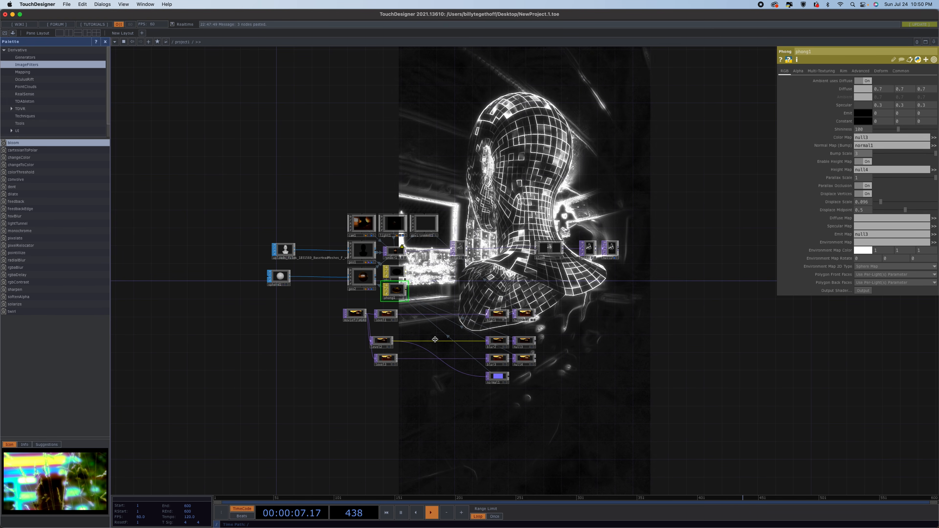
# Rearrange the duplicated third chain's nodes, spreading the level, blur and null operators further right.
pyautogui.moveTo(526, 342); pyautogui.dragTo(593, 341)
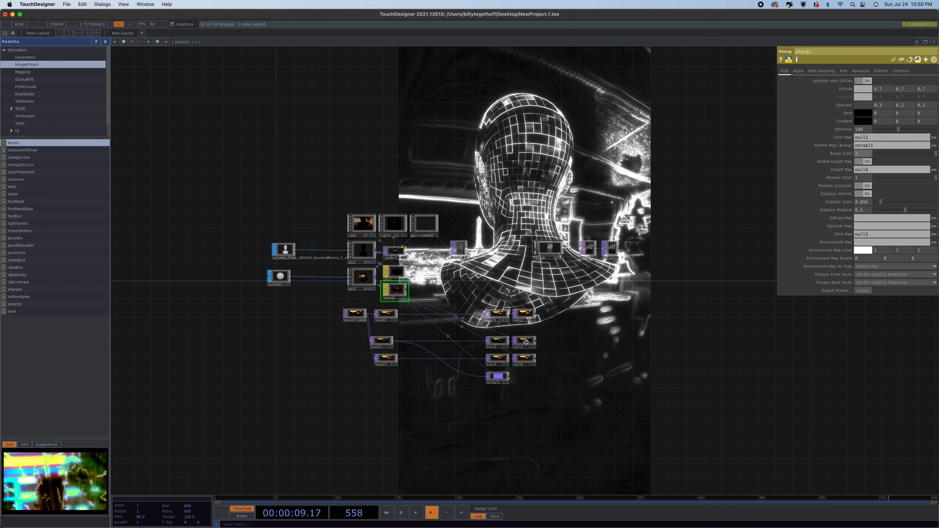
pyautogui.moveTo(501, 343); pyautogui.dragTo(563, 343)
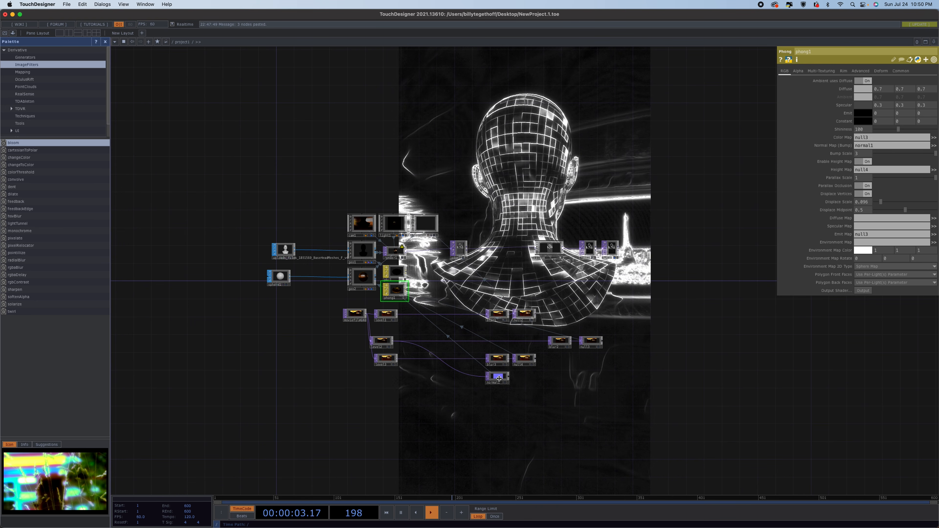
pyautogui.moveTo(498, 377); pyautogui.dragTo(495, 387)
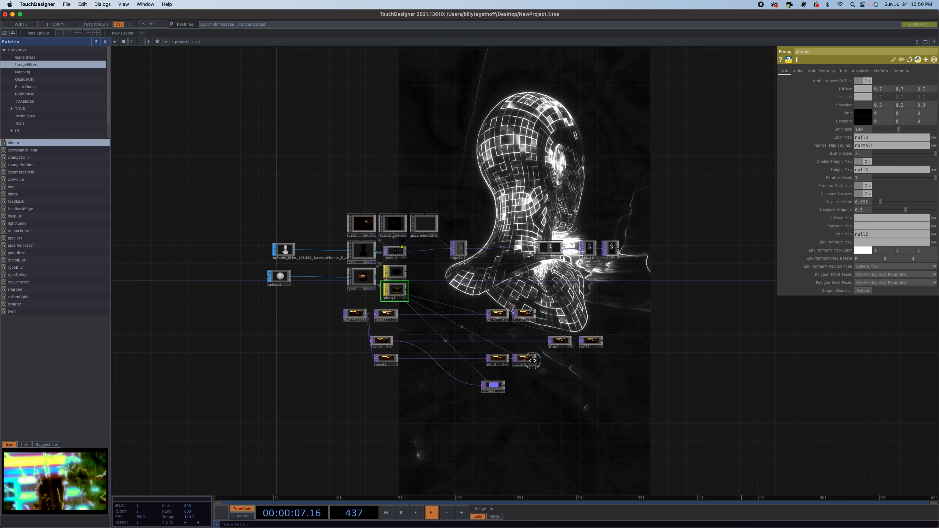
pyautogui.moveTo(590, 359); pyautogui.dragTo(594, 361)
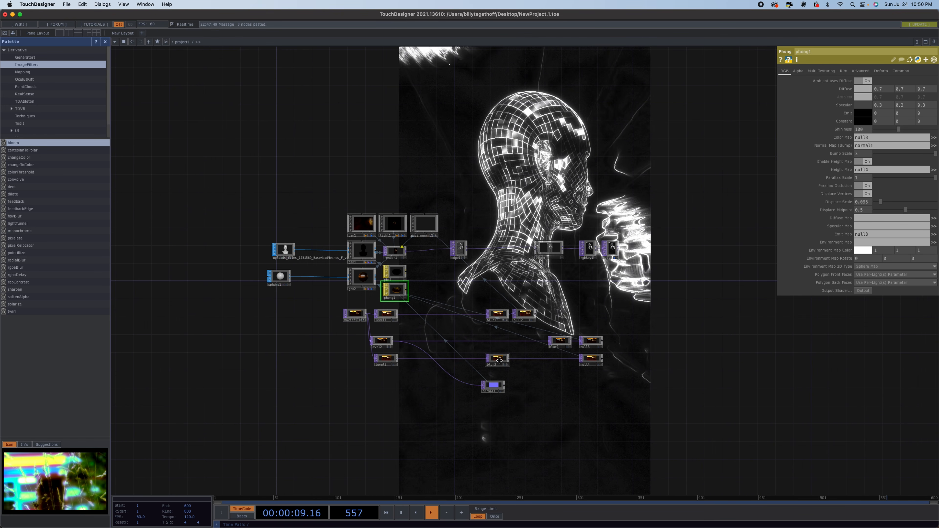
pyautogui.moveTo(499, 361); pyautogui.dragTo(556, 359)
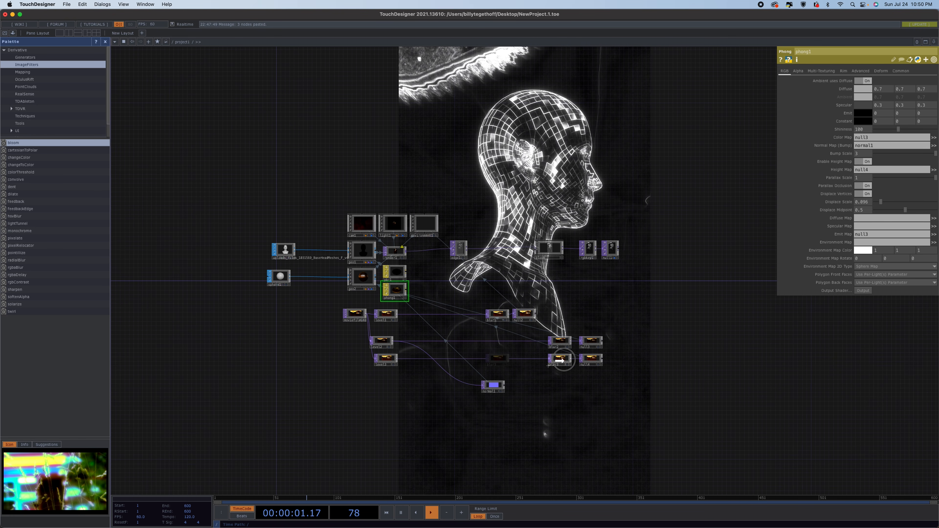
# Set the duplicated chain's Blur filter size to 21.
pyautogui.click(384, 360)
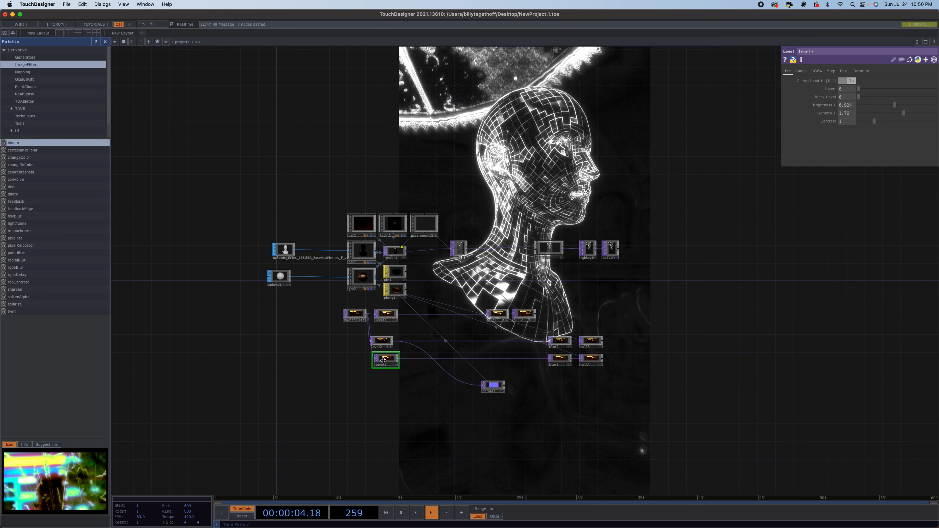
pyautogui.click(565, 360)
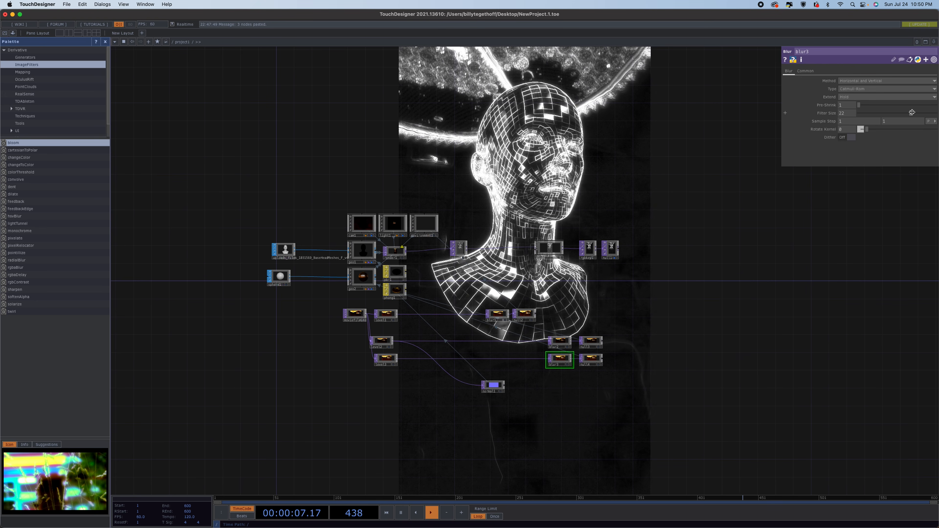
pyautogui.moveTo(930, 112); pyautogui.dragTo(790, 110)
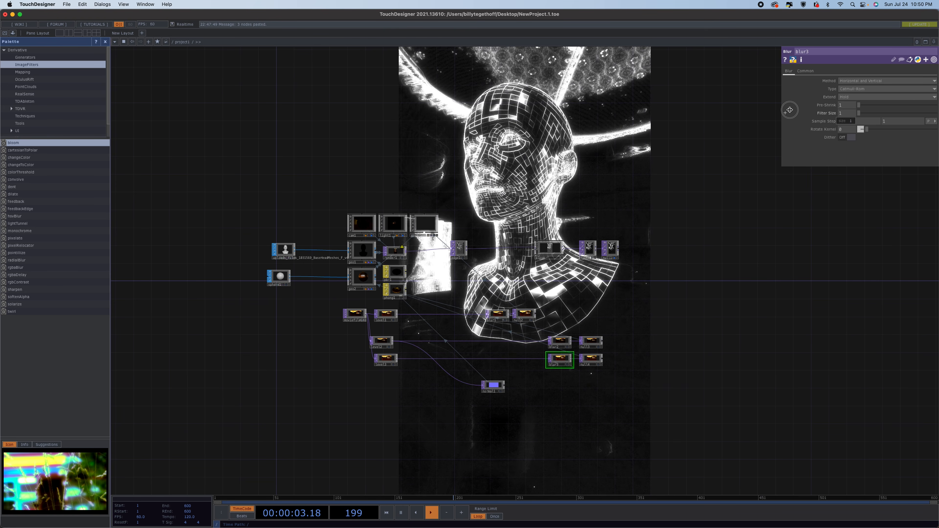
pyautogui.moveTo(790, 109); pyautogui.dragTo(897, 105)
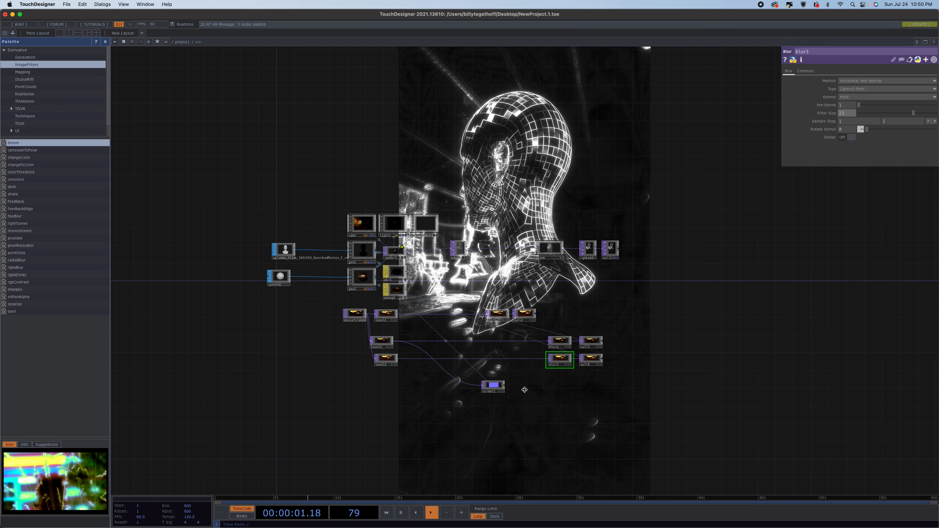
# Insert a Null operator into the wire right after the second-row Level TOP.
pyautogui.rightClick(424, 342)
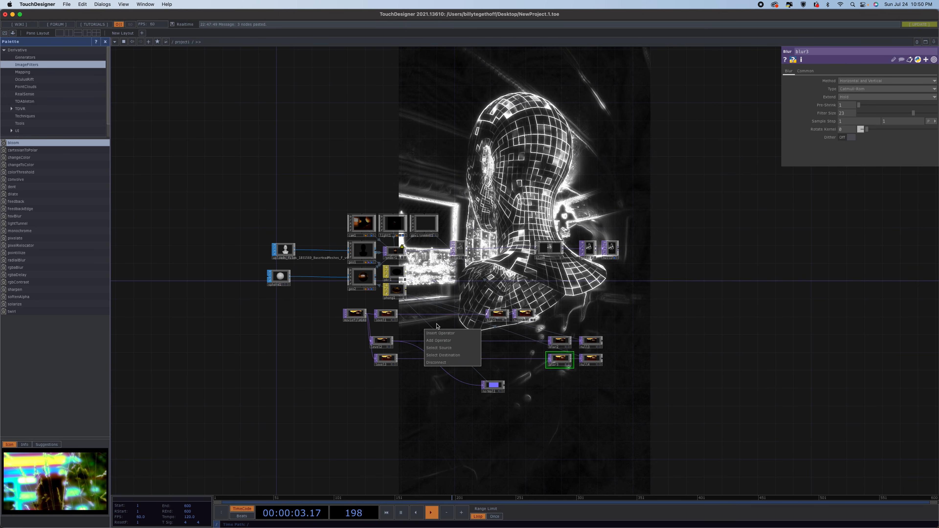
pyautogui.click(440, 333)
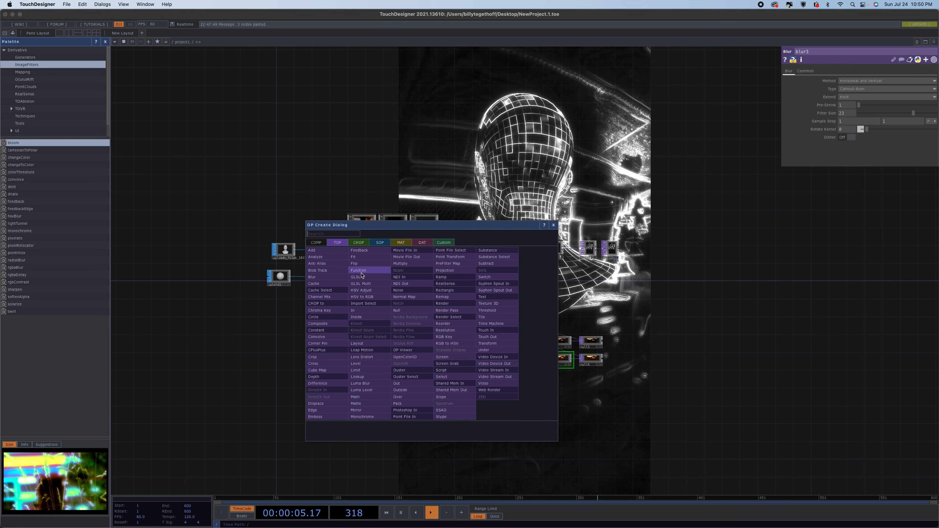
pyautogui.click(398, 312)
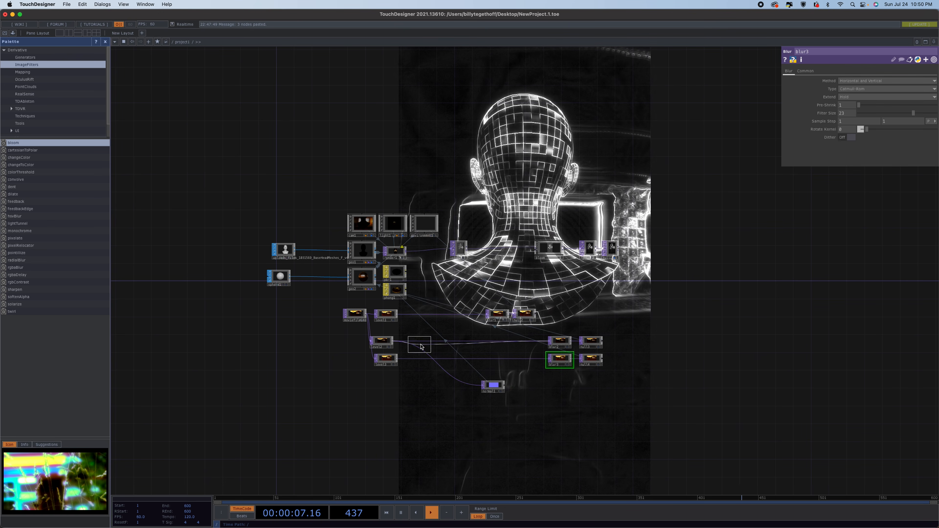
pyautogui.click(429, 340)
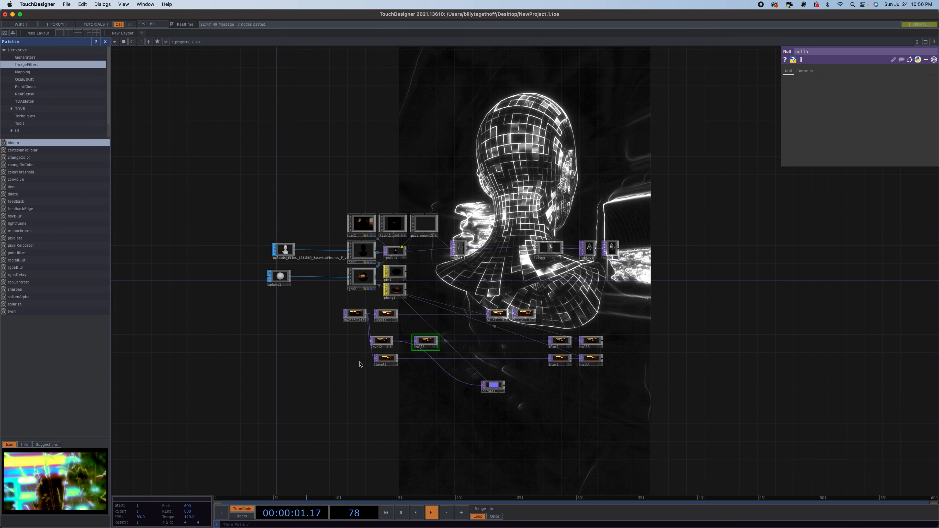
# Move the third-row chain and then the second-row chain lower in the network to make room.
pyautogui.click(384, 362)
pyautogui.moveTo(336, 356); pyautogui.dragTo(638, 413)
pyautogui.moveTo(590, 353); pyautogui.dragTo(591, 420)
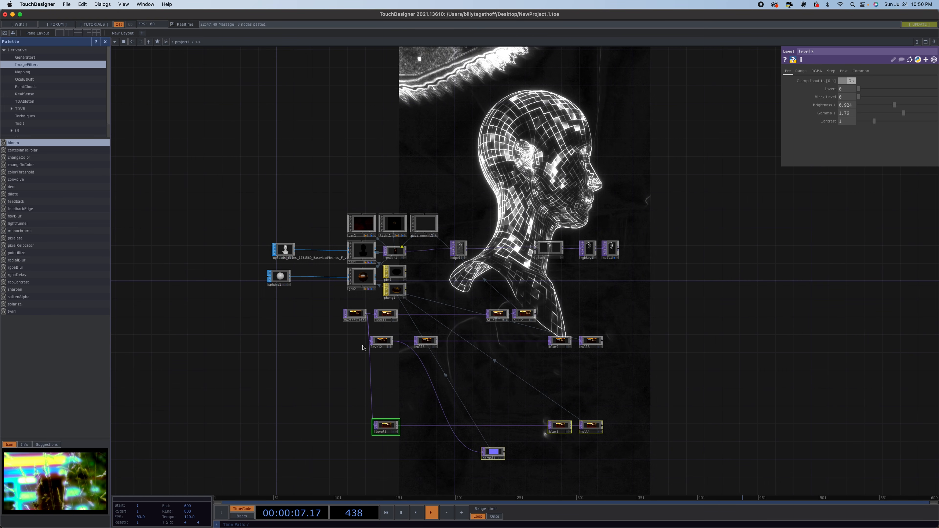
pyautogui.click(383, 342)
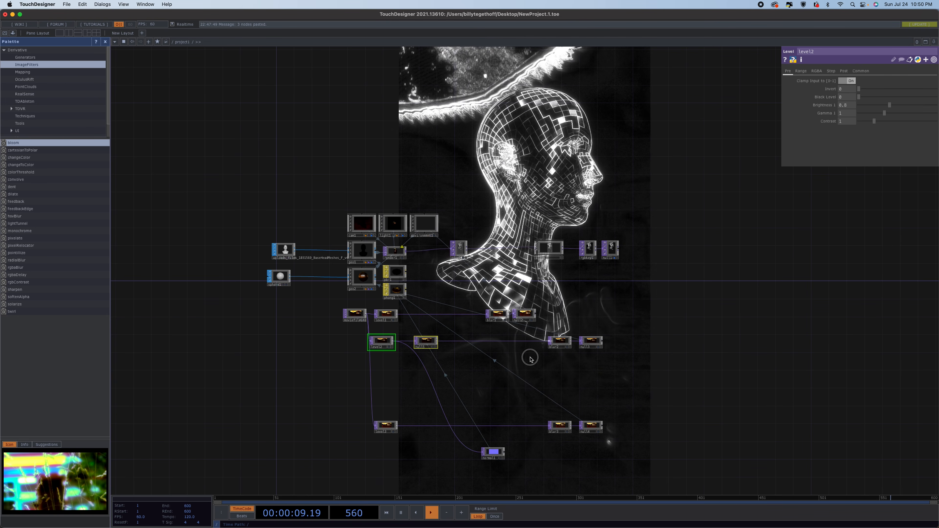
pyautogui.moveTo(530, 359); pyautogui.dragTo(597, 391)
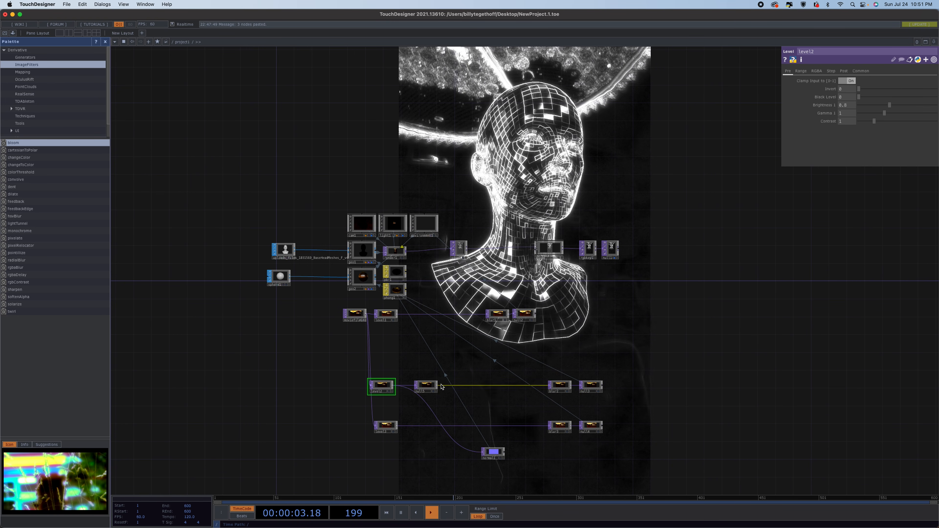
# Add a Feedback TOP above the second-row chain.
pyautogui.click(449, 362)
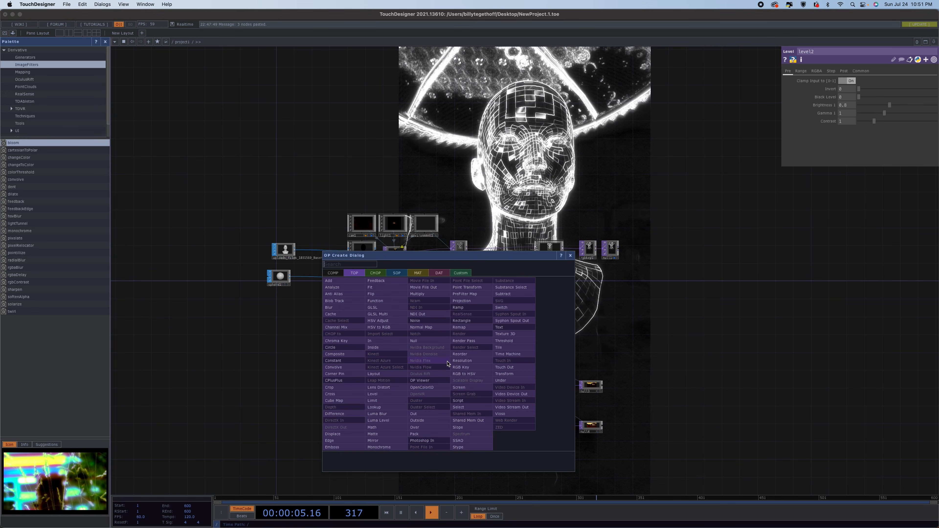
pyautogui.click(378, 285)
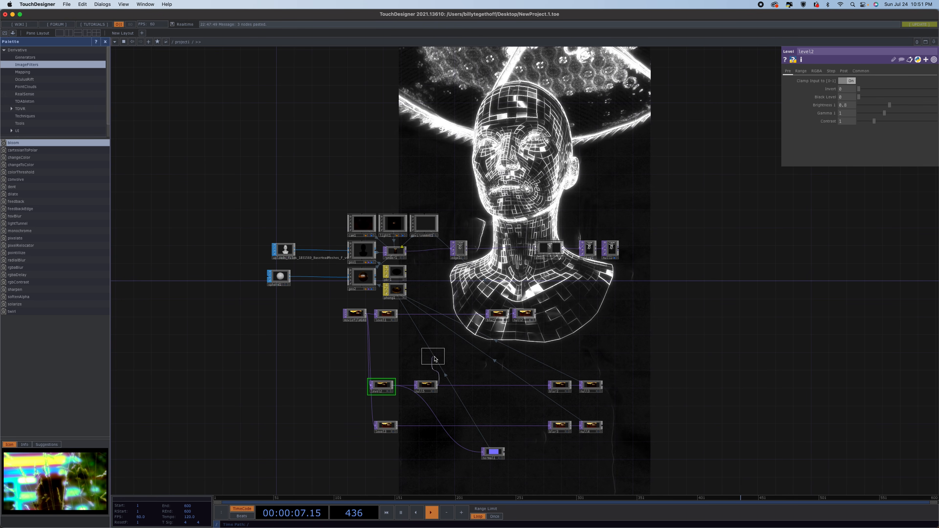
pyautogui.click(454, 361)
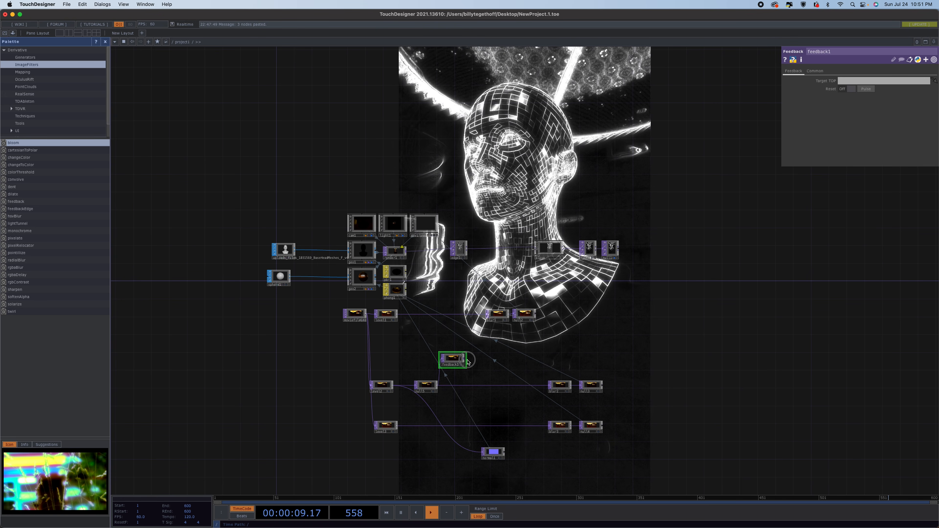
# Add a Composite TOP fed by the Feedback TOP.
pyautogui.click(501, 375)
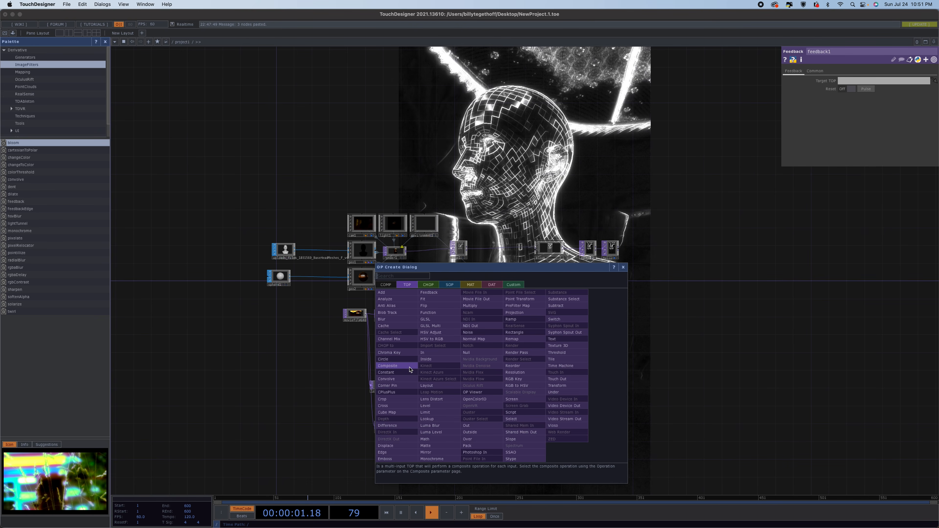
pyautogui.click(389, 365)
pyautogui.click(507, 377)
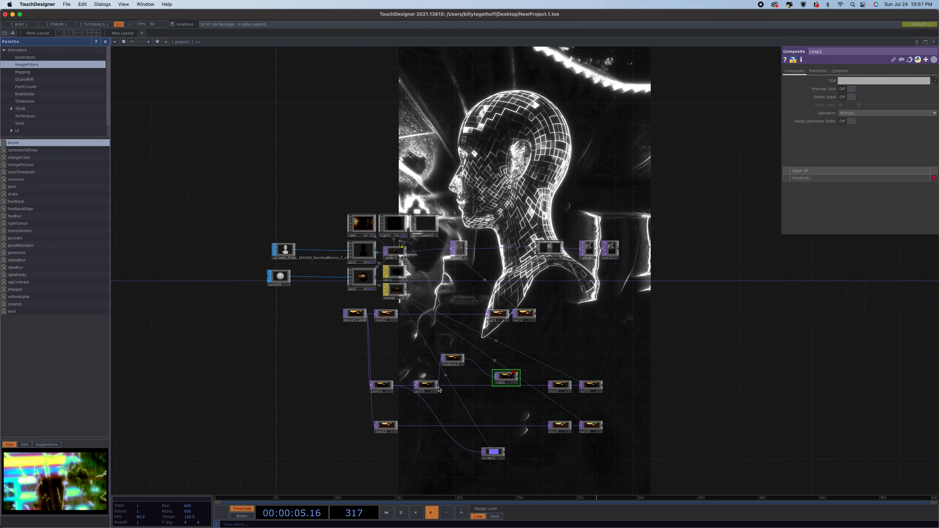
# Wire the new Null into the Composite and set the Composite as the Feedback's target TOP.
pyautogui.moveTo(438, 386); pyautogui.dragTo(508, 377)
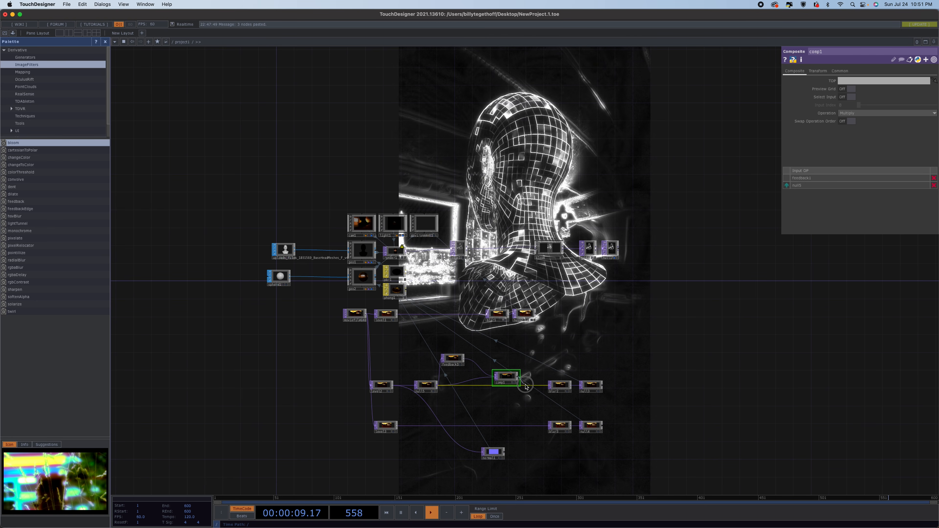
pyautogui.moveTo(514, 377); pyautogui.dragTo(459, 360)
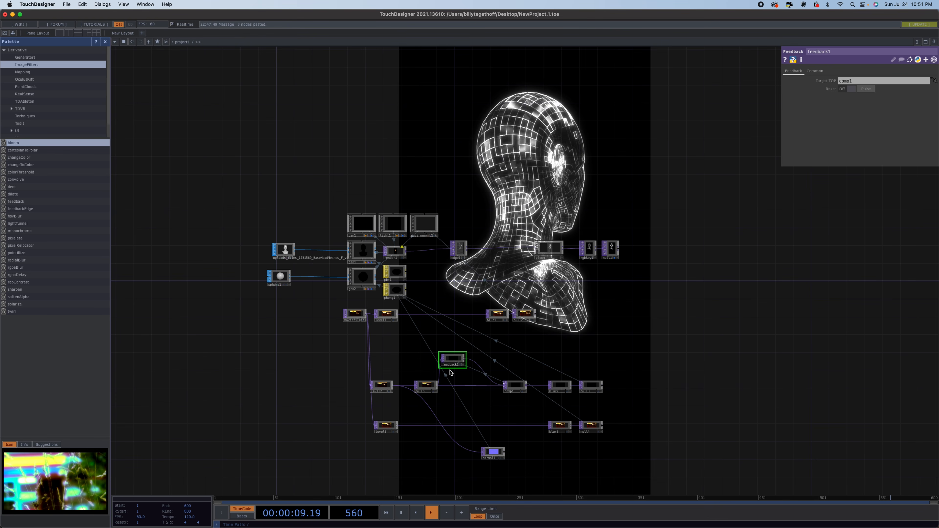
# Add a Keyboard In CHOP above the Feedback TOP and link its key channel to the Feedback's reset.
pyautogui.press('Tab')
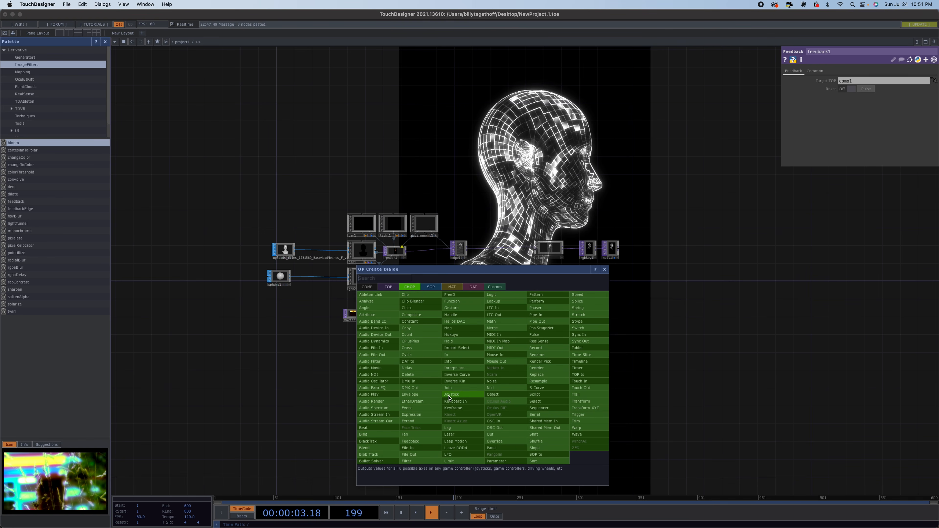
pyautogui.click(459, 402)
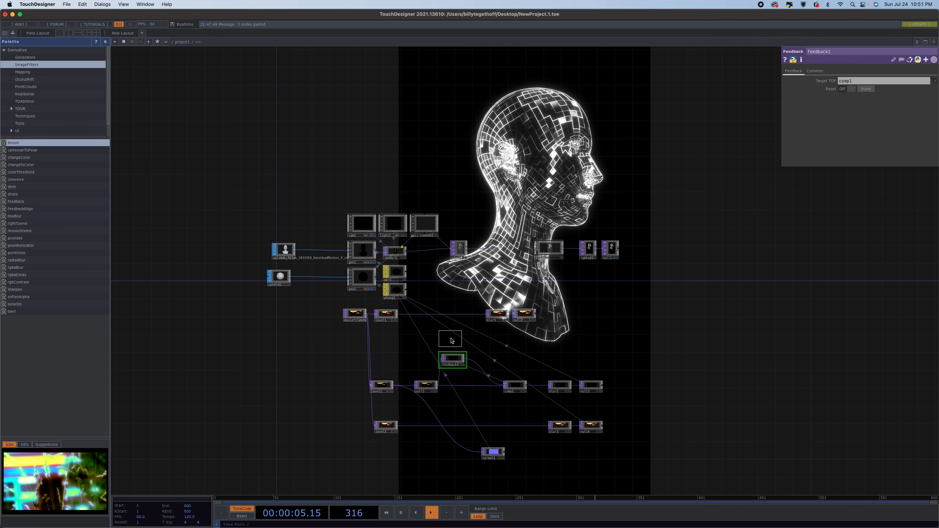
pyautogui.click(451, 341)
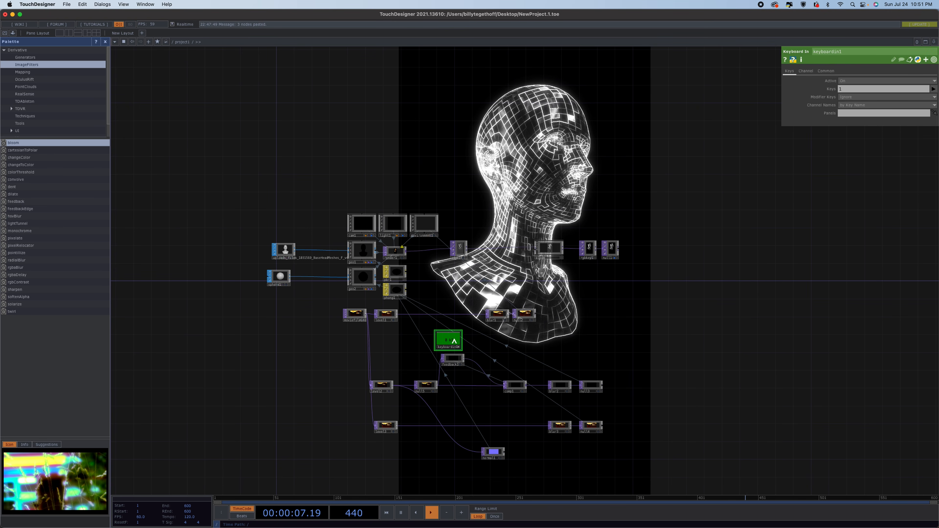
pyautogui.click(459, 361)
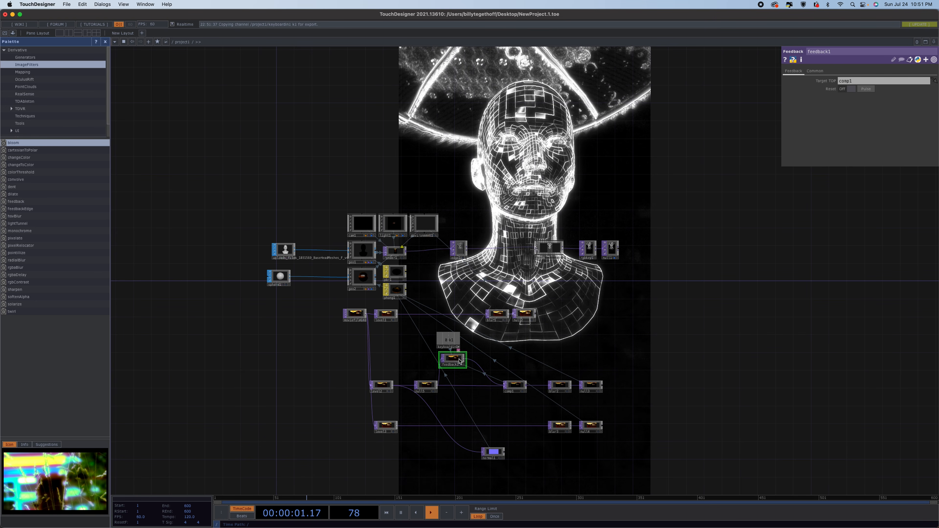
pyautogui.press('super+z')
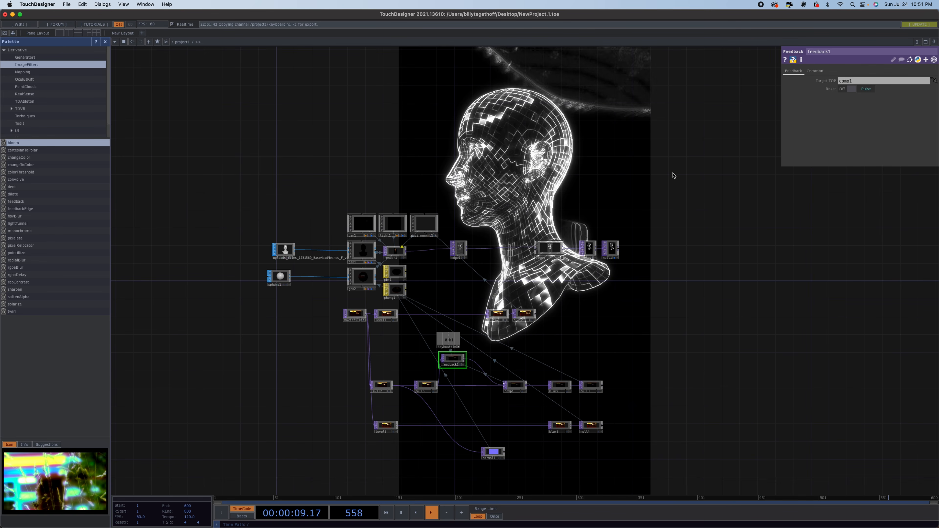
# Set the Composite's operation to Over and nudge the Composite node slightly right.
pyautogui.click(514, 386)
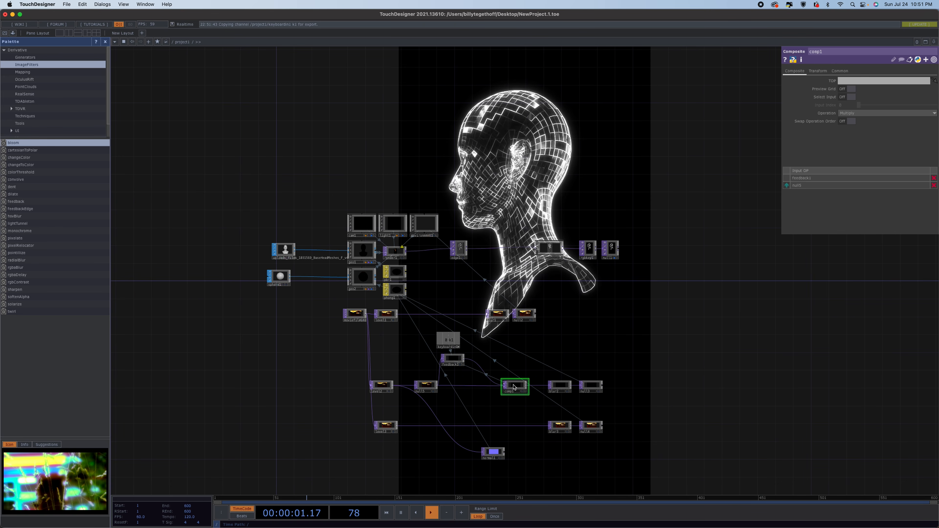
pyautogui.click(899, 113)
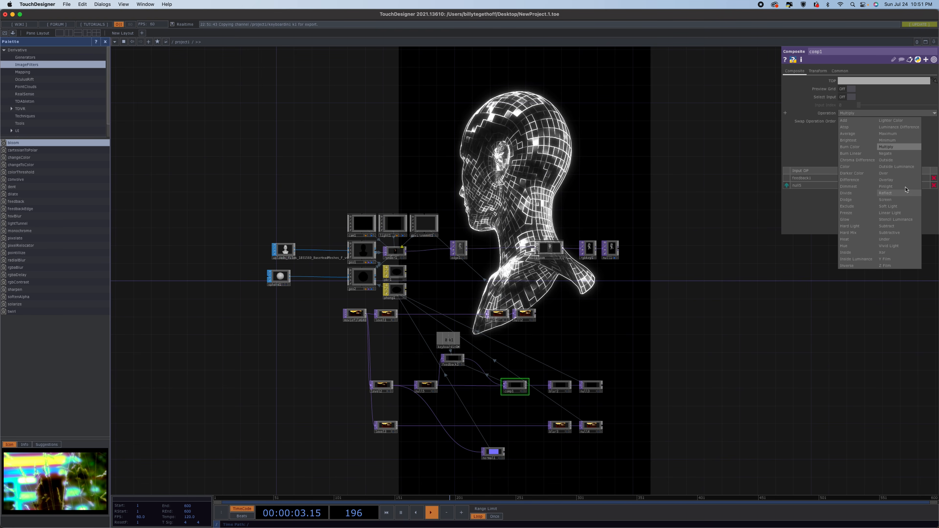
pyautogui.click(903, 176)
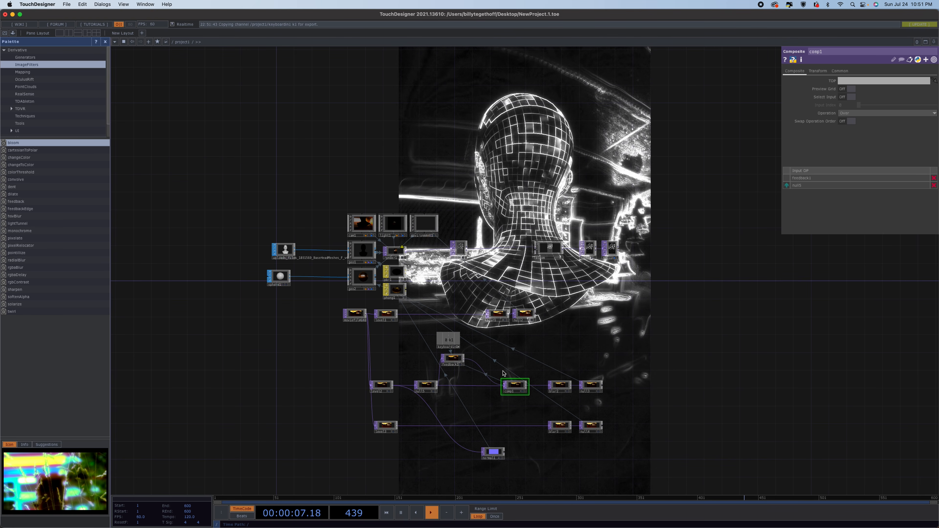
pyautogui.click(521, 386)
pyautogui.moveTo(521, 386); pyautogui.dragTo(530, 385)
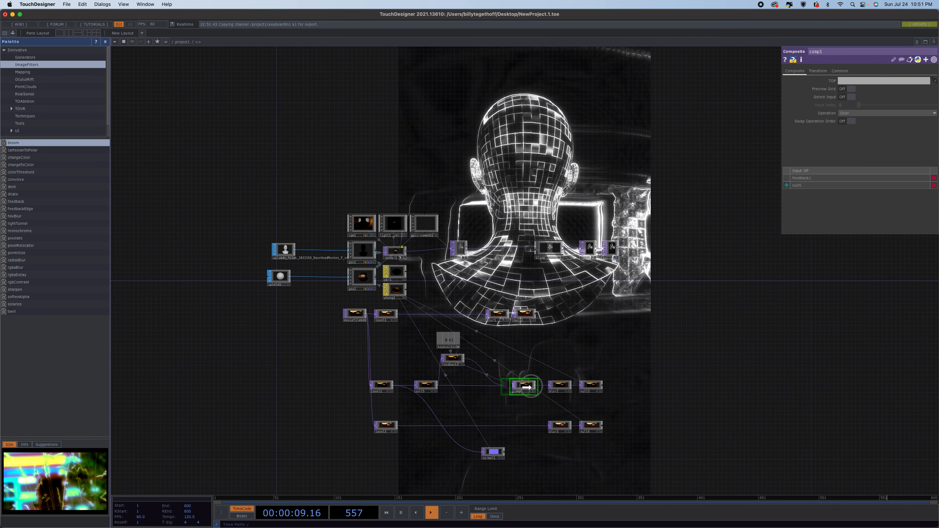
# Insert a Level TOP into the wire between the Feedback TOP and the Composite.
pyautogui.click(476, 362)
pyautogui.rightClick(476, 362)
pyautogui.click(486, 353)
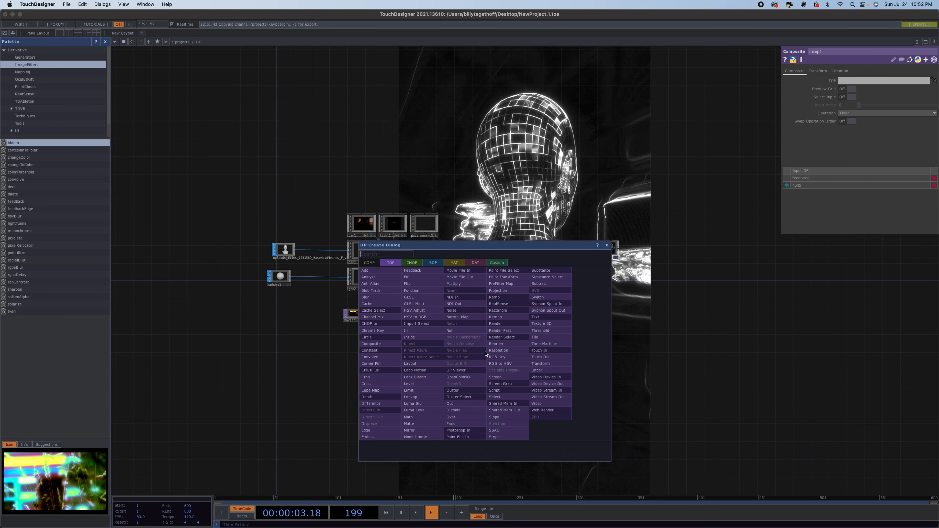
pyautogui.click(417, 384)
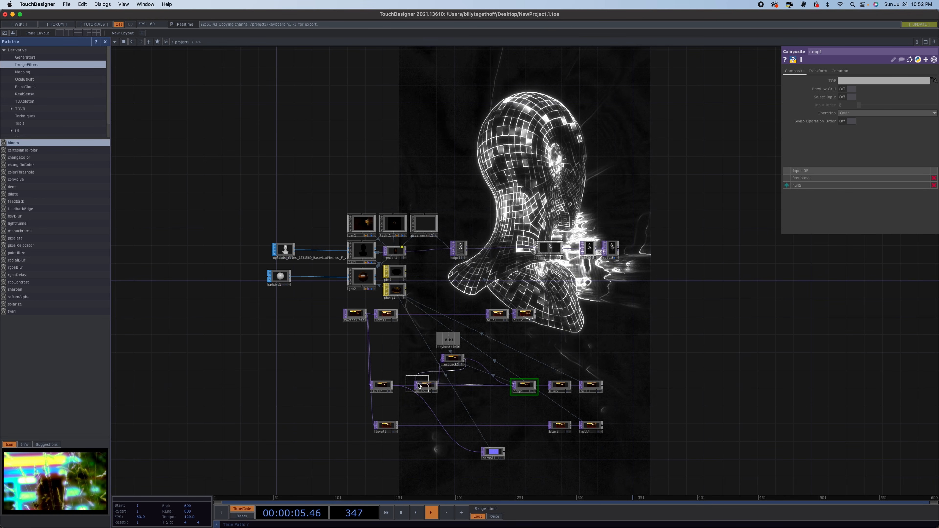
pyautogui.click(476, 362)
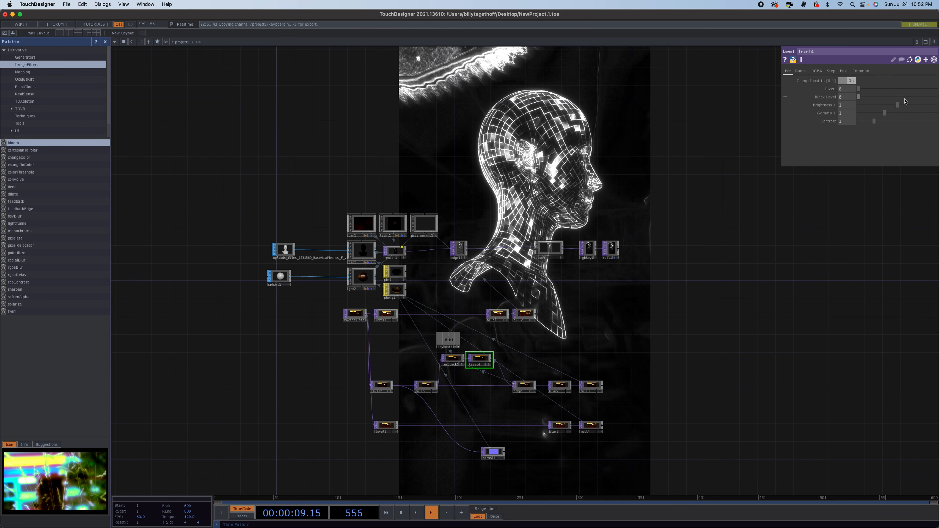
# Set the Level TOP's opacity to about 0.962.
pyautogui.click(845, 71)
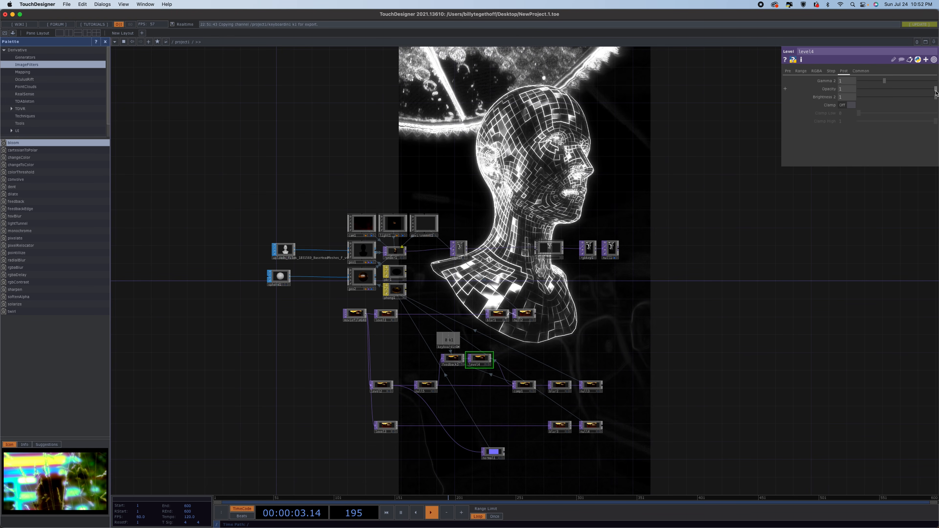
pyautogui.moveTo(936, 92); pyautogui.dragTo(935, 92)
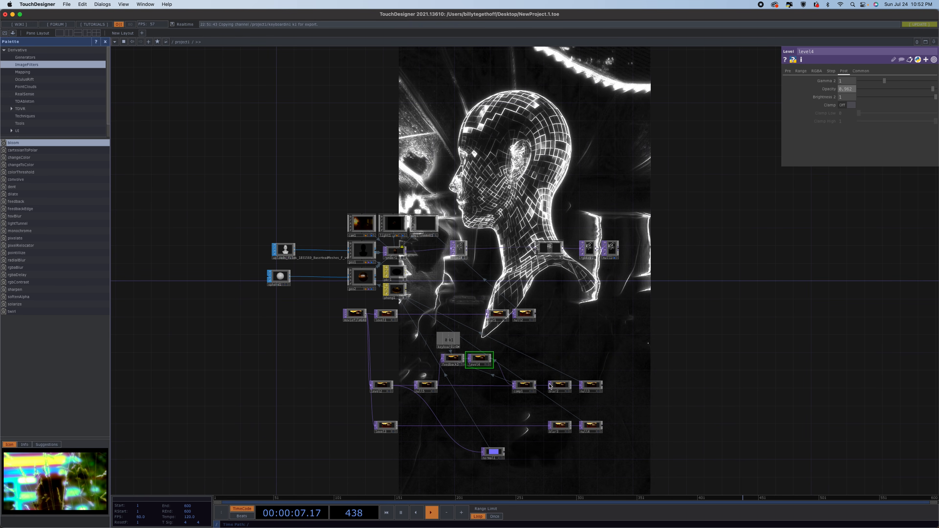
# Insert a Displace TOP into the wire after the Level TOP and shift the downstream nodes right to make room.
pyautogui.rightClick(500, 353)
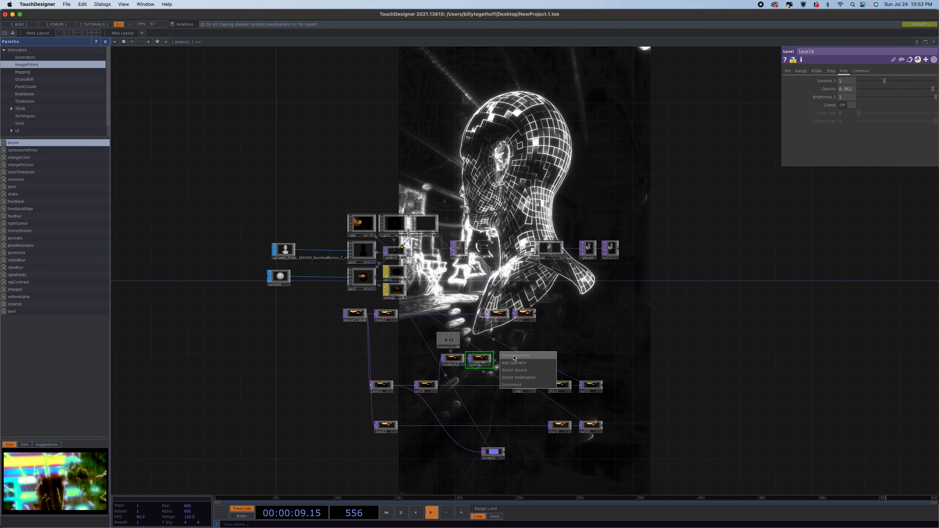
pyautogui.click(515, 356)
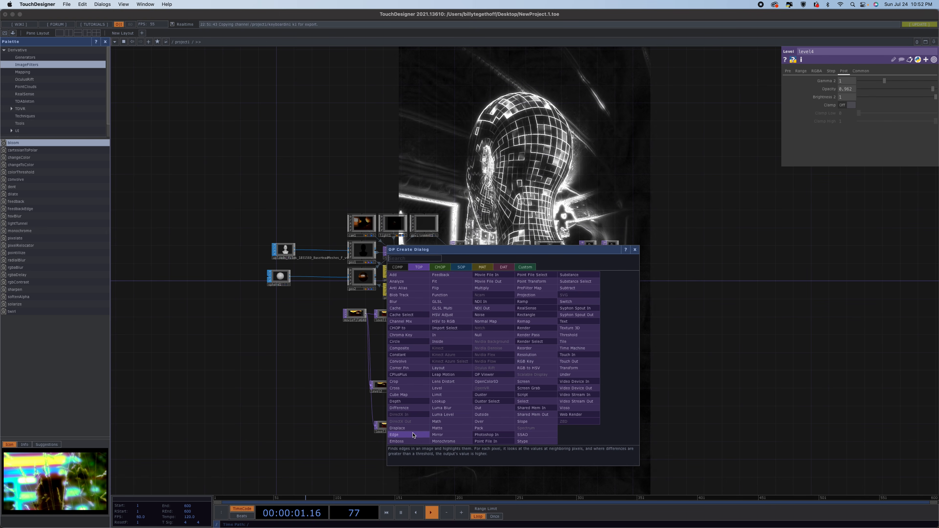
pyautogui.click(395, 434)
pyautogui.click(515, 354)
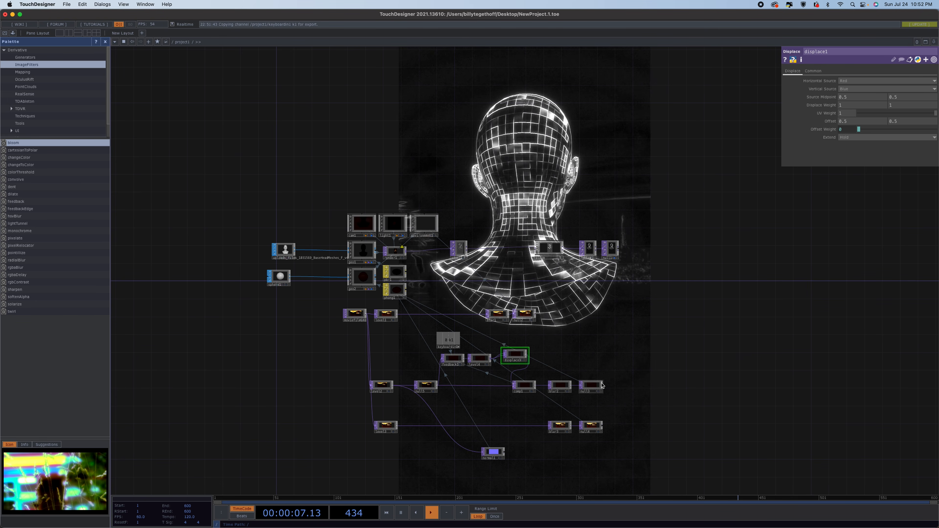
pyautogui.moveTo(591, 386); pyautogui.dragTo(681, 382)
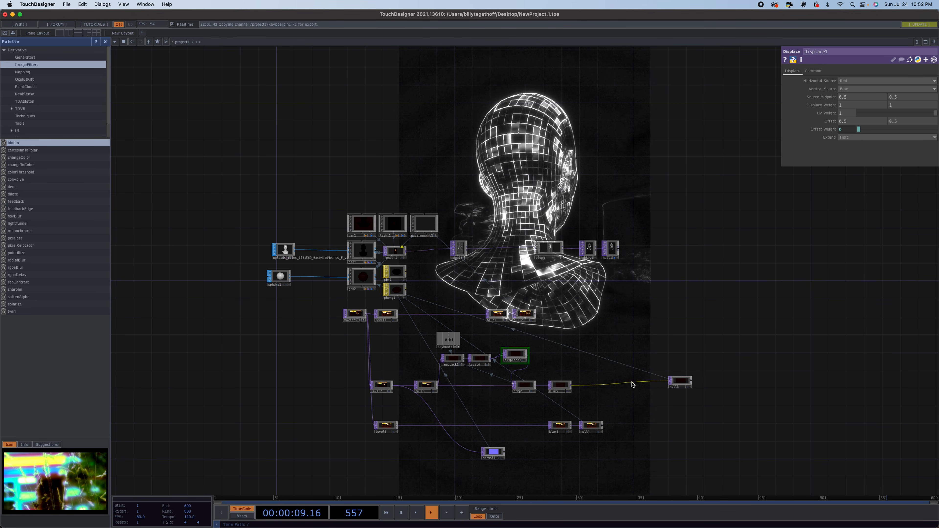
pyautogui.moveTo(561, 392); pyautogui.dragTo(622, 386)
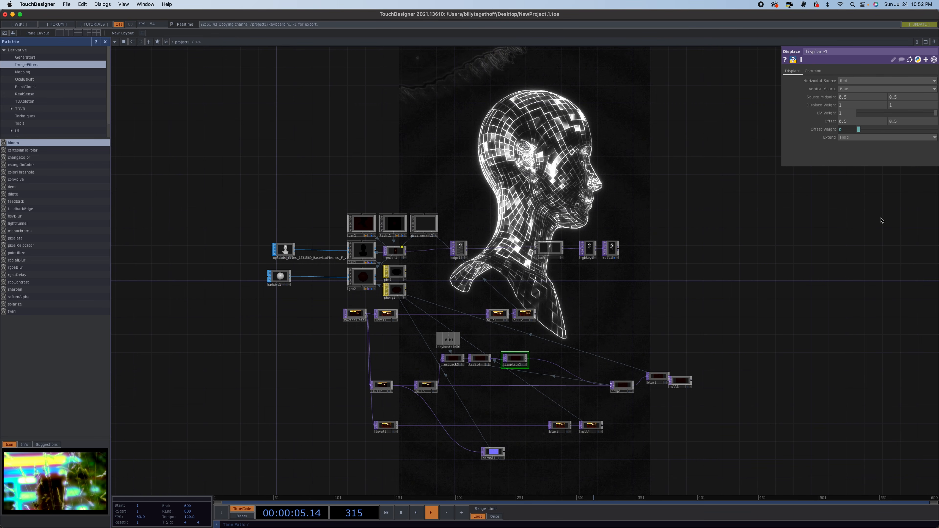
# Set the Displace TOP's displace weight to 0.005.
pyautogui.middleClick(822, 105)
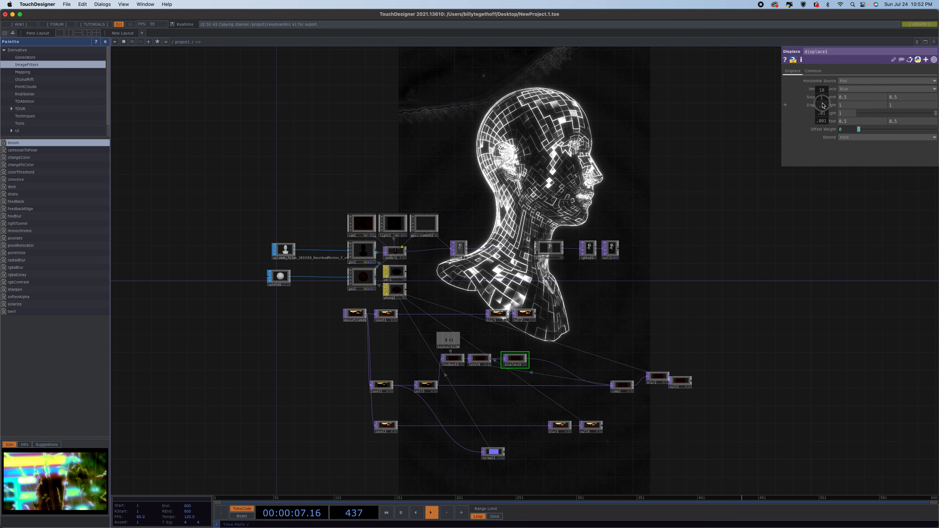
pyautogui.moveTo(823, 105); pyautogui.dragTo(770, 112, button='middle')
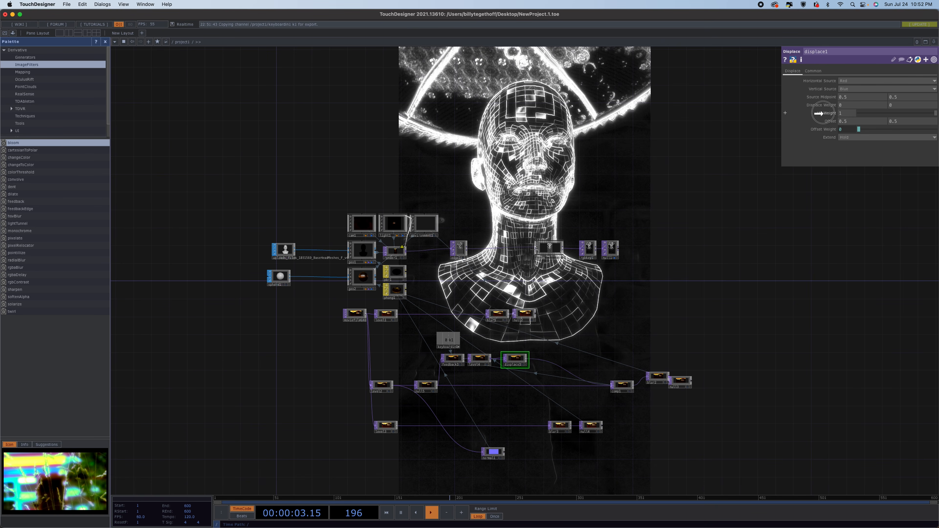
pyautogui.moveTo(825, 105); pyautogui.dragTo(876, 121, button='middle')
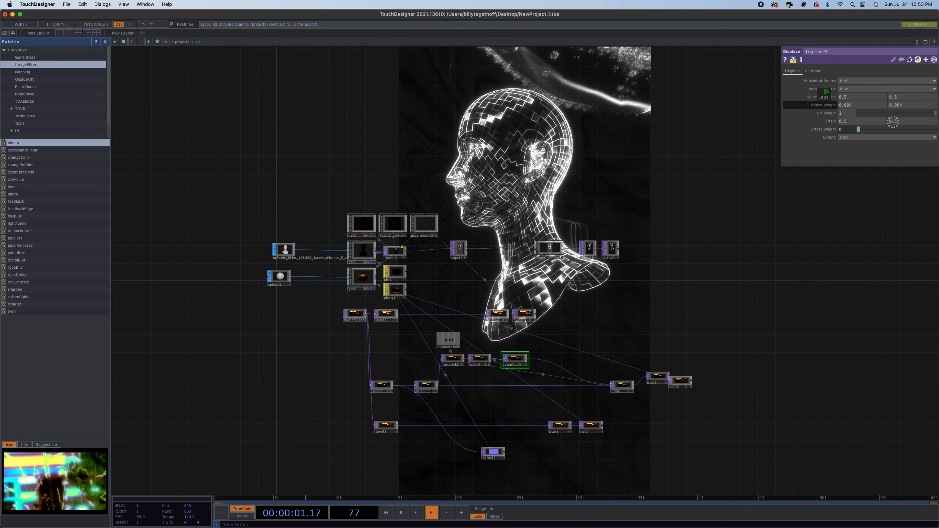
pyautogui.moveTo(917, 122); pyautogui.dragTo(918, 122, button='middle')
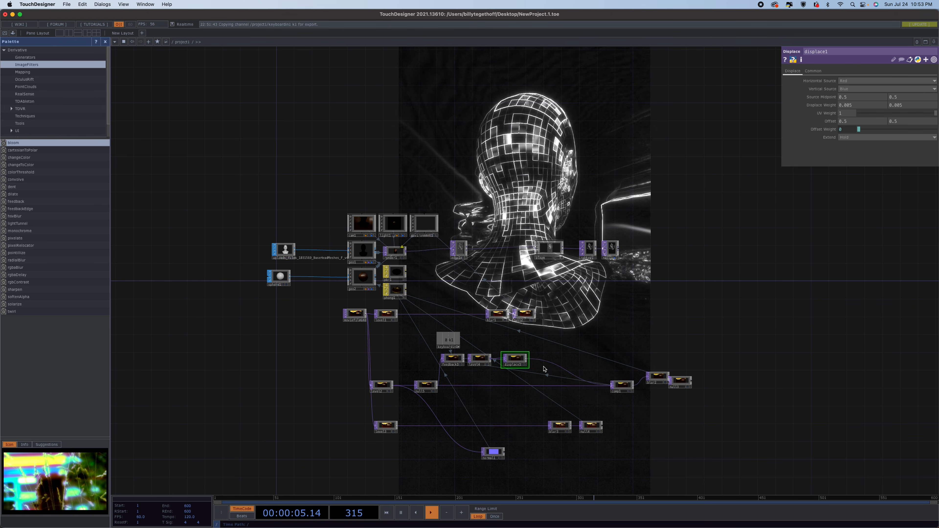
# Add a Noise TOP beneath the Displace TOP and position it.
pyautogui.moveTo(543, 359); pyautogui.dragTo(545, 359)
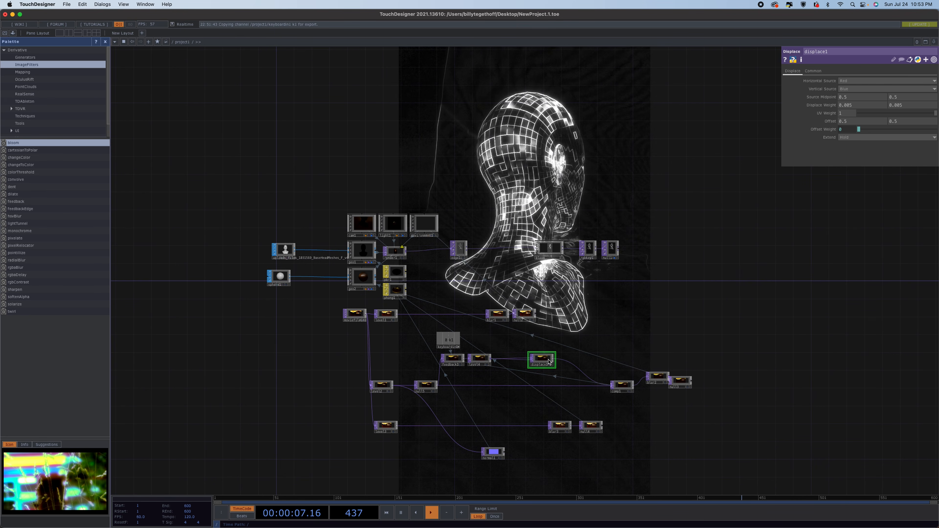
pyautogui.press('Tab')
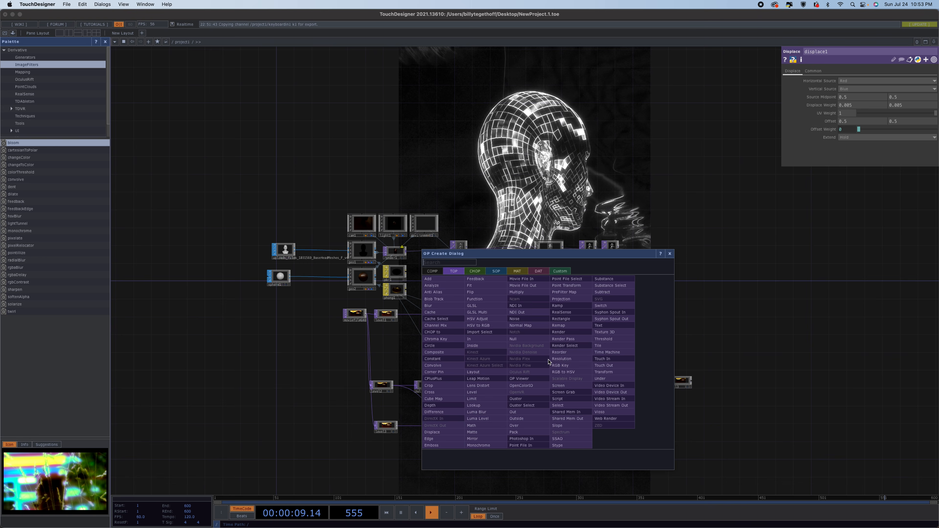
pyautogui.click(523, 319)
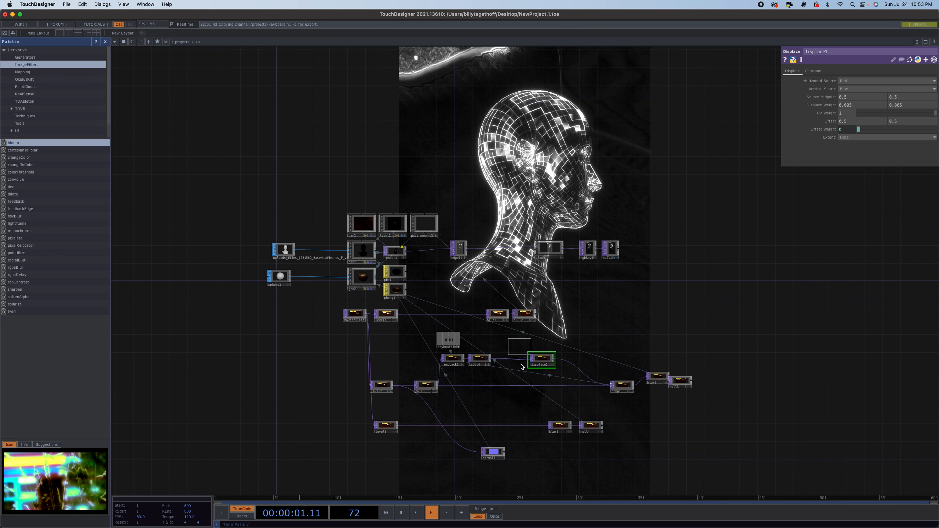
pyautogui.click(503, 378)
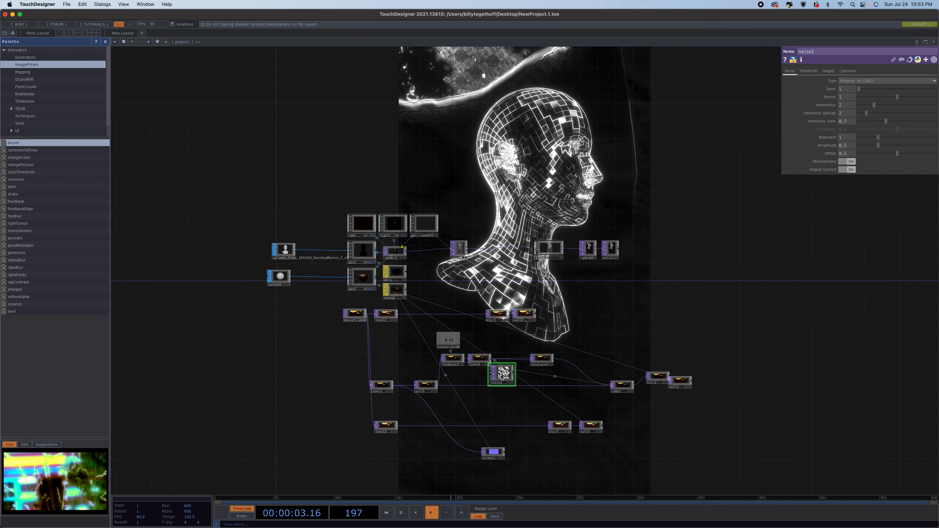
pyautogui.moveTo(502, 377); pyautogui.dragTo(511, 378)
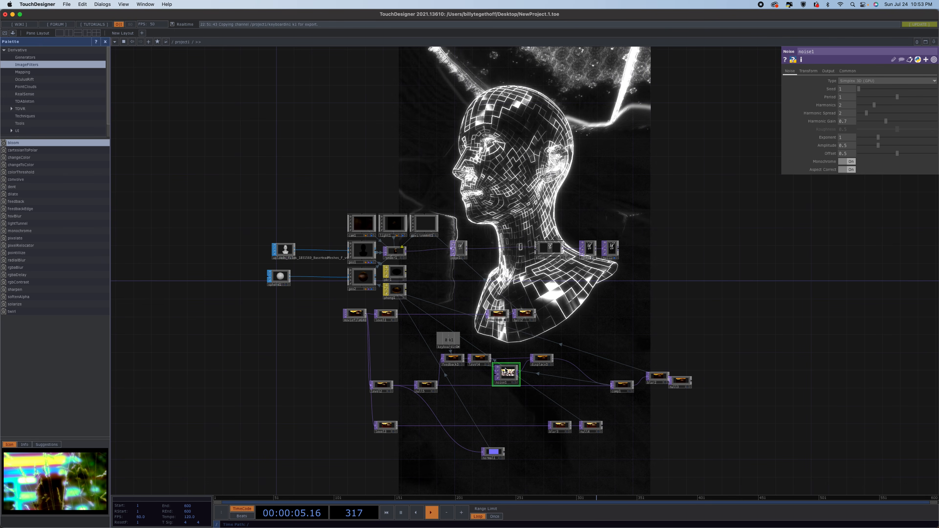
pyautogui.moveTo(509, 375); pyautogui.dragTo(513, 374)
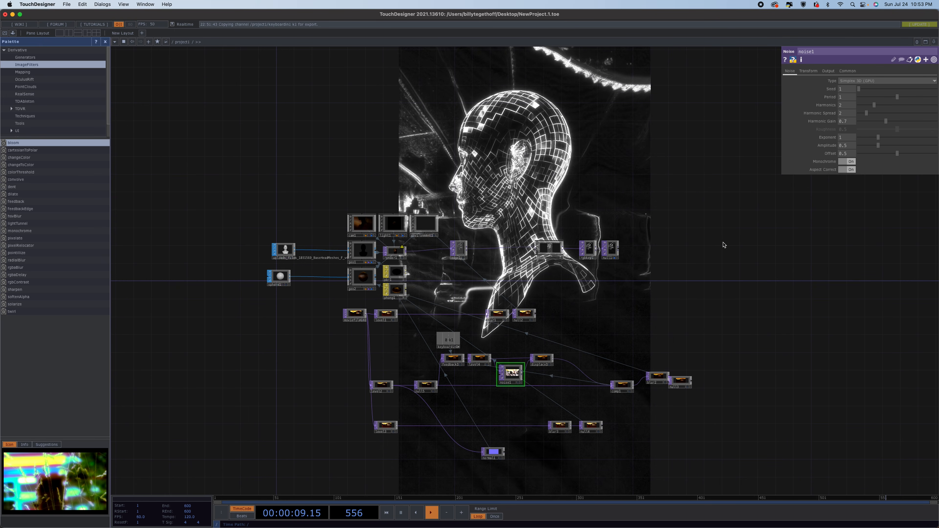
# Set the Noise TOP's RGB output to Noise.
pyautogui.click(829, 71)
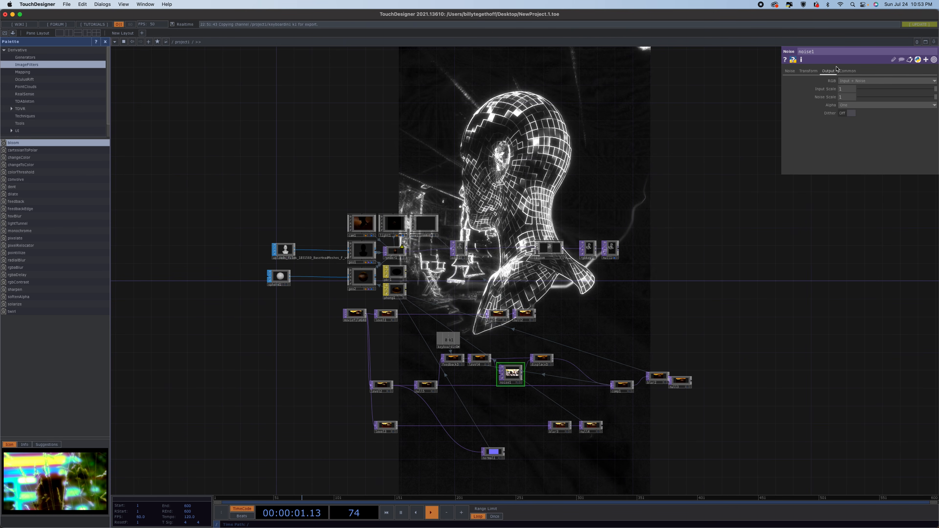
pyautogui.click(852, 81)
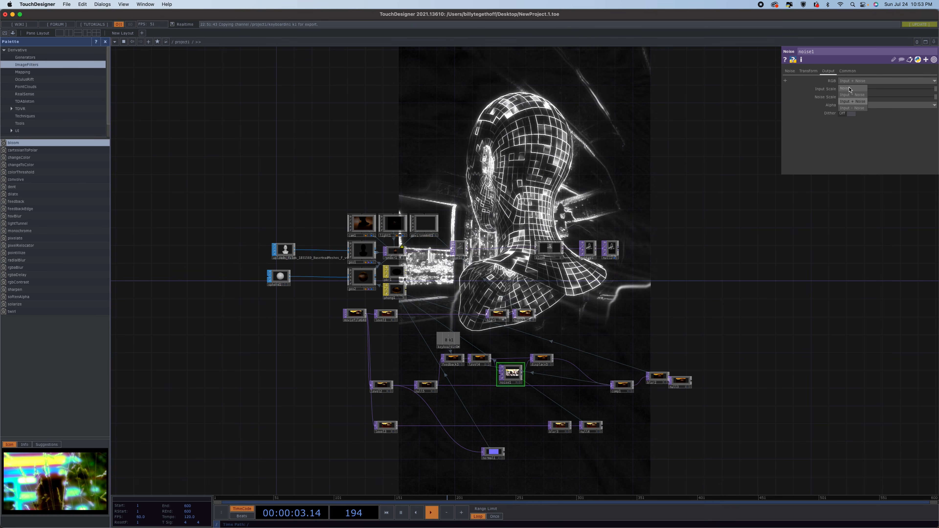
pyautogui.click(850, 89)
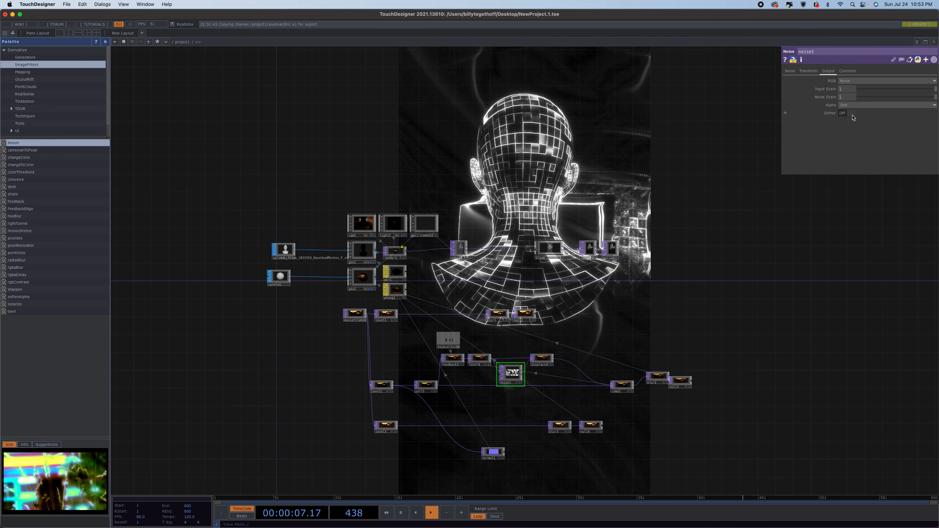
# Animate the Noise TOP's Z translate with a time-based expression.
pyautogui.click(790, 71)
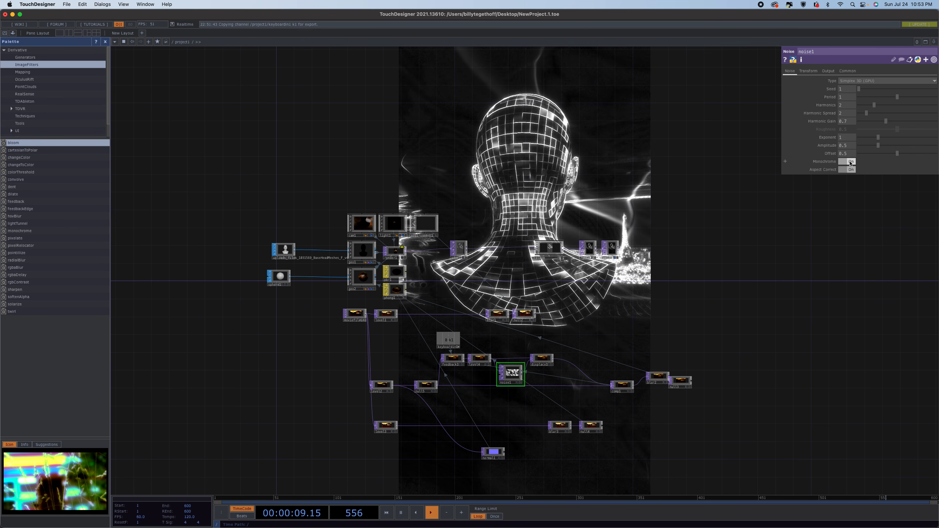
pyautogui.click(816, 71)
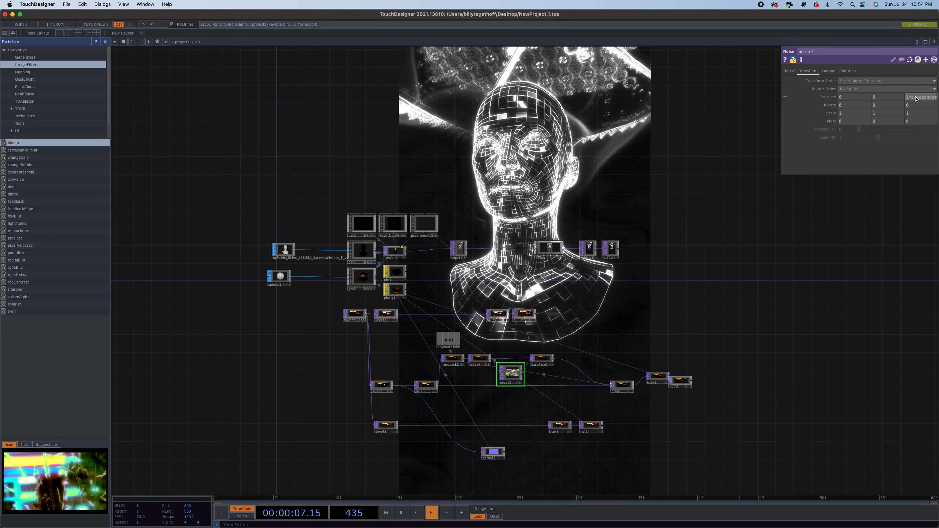
pyautogui.press('Return')
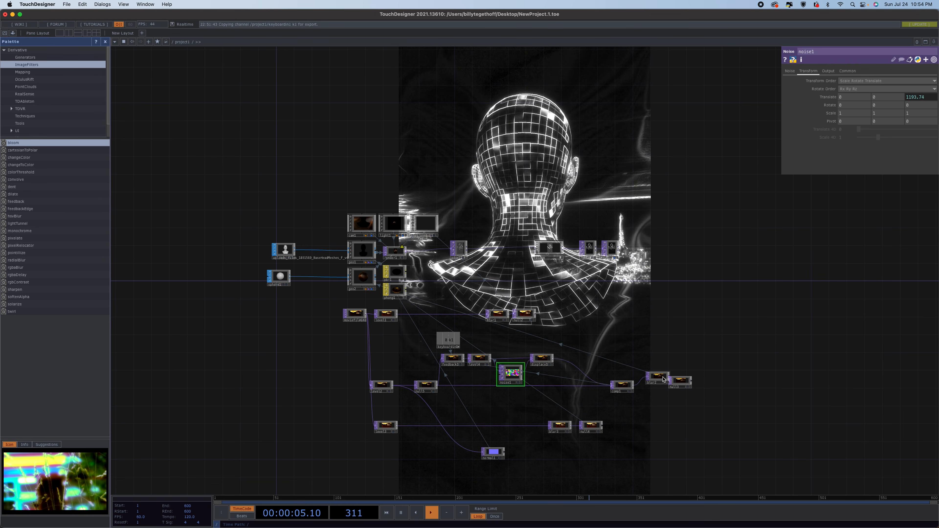
# Set the Noise TOP's period to about 0.857.
pyautogui.moveTo(658, 376); pyautogui.dragTo(652, 386)
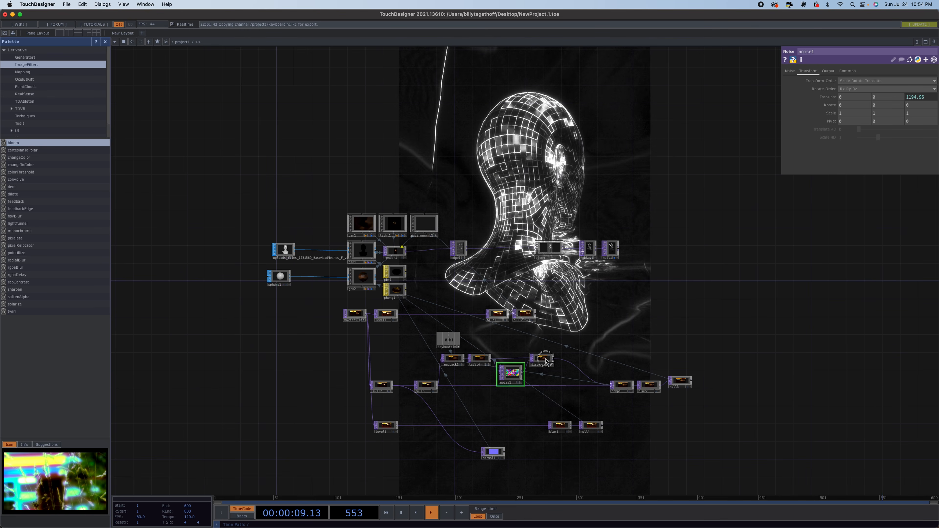
pyautogui.moveTo(542, 359); pyautogui.dragTo(551, 359)
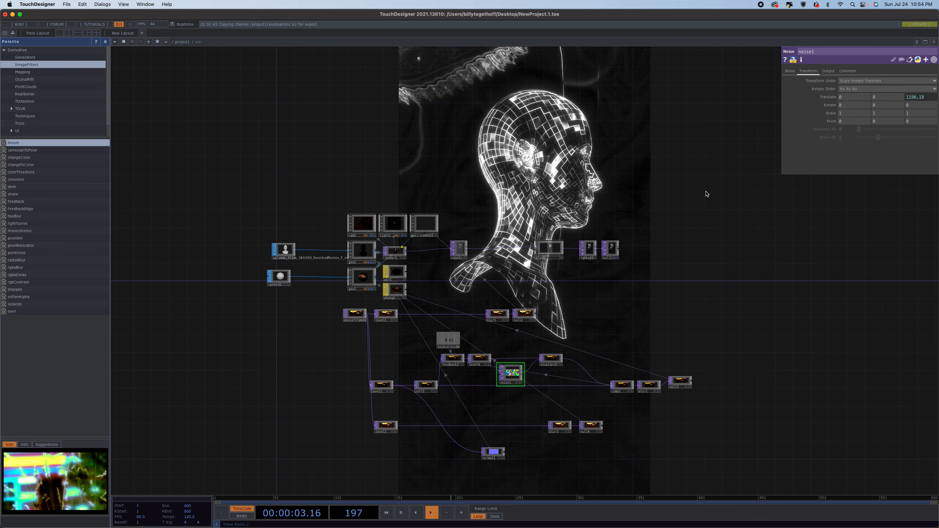
pyautogui.click(790, 71)
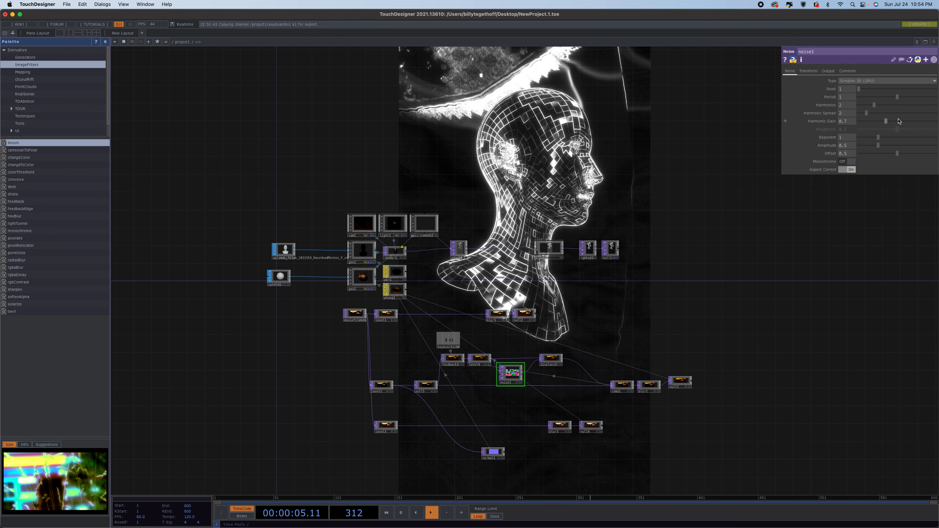
pyautogui.moveTo(897, 96); pyautogui.dragTo(862, 104)
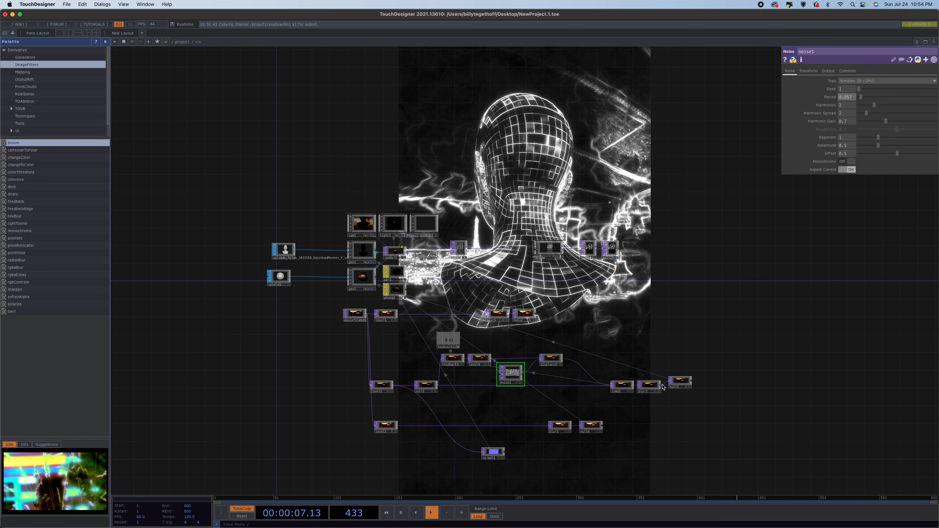
# Try the final Null as the Environment Light's environment map.
pyautogui.moveTo(679, 376); pyautogui.dragTo(679, 381)
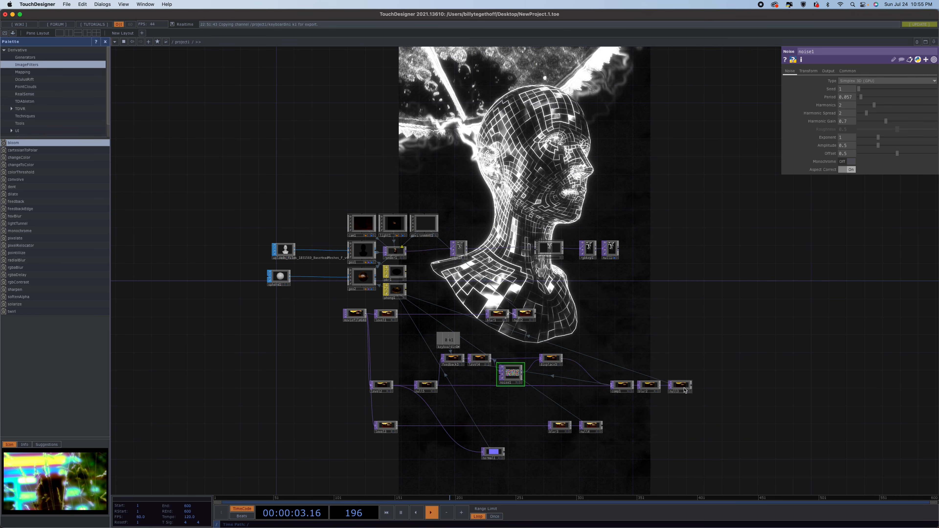
pyautogui.moveTo(684, 390); pyautogui.dragTo(429, 226)
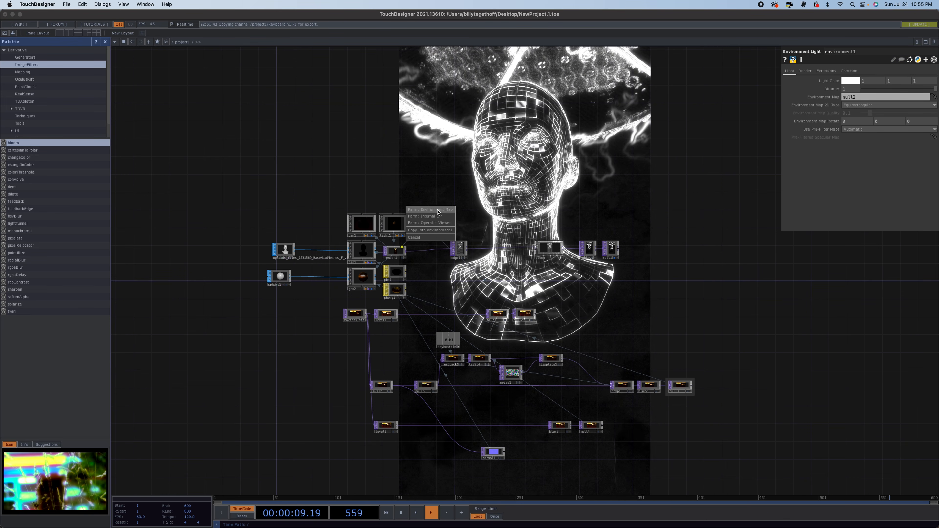
pyautogui.click(437, 211)
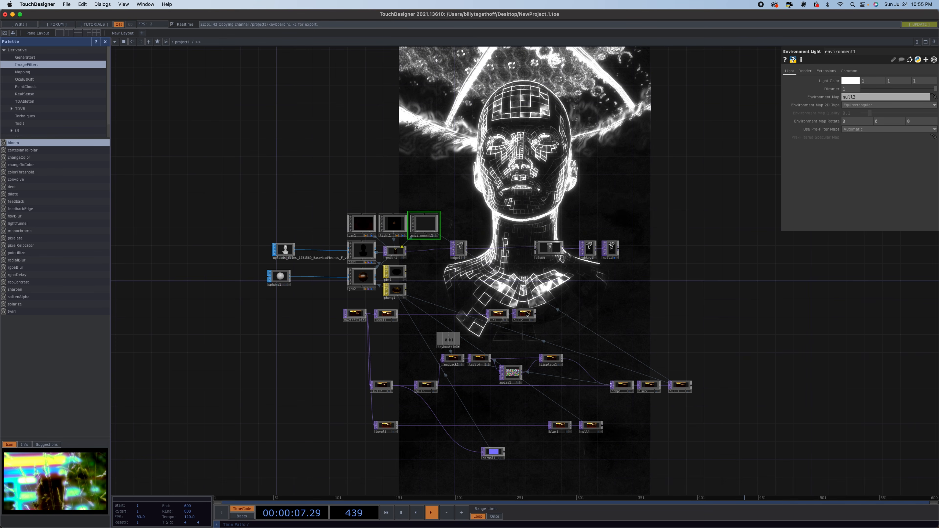
# Reset the Environment Light's environment map to null12.
pyautogui.moveTo(527, 314); pyautogui.dragTo(425, 225)
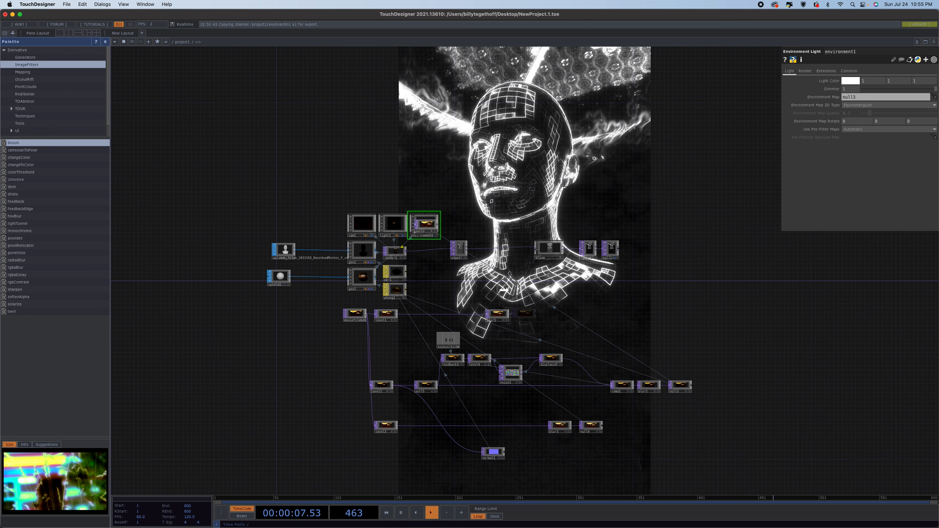
pyautogui.moveTo(509, 289); pyautogui.dragTo(431, 226)
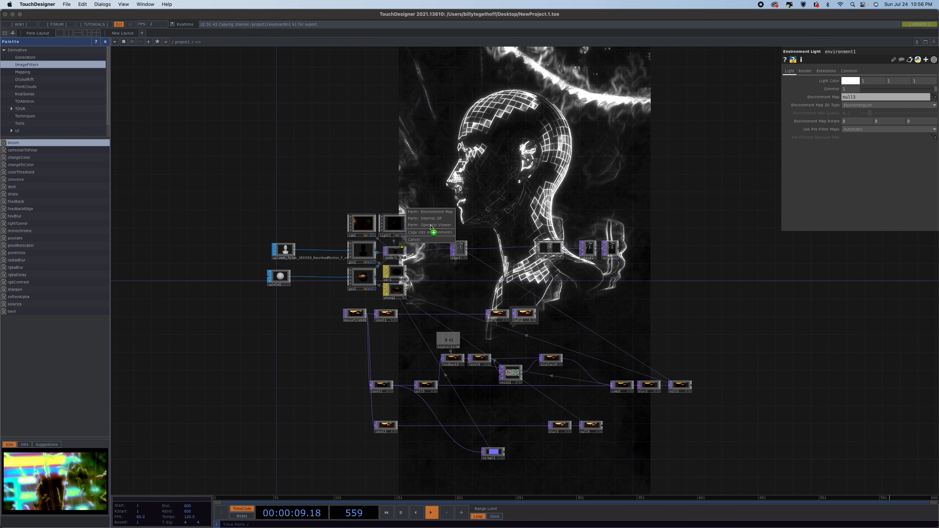
pyautogui.click(433, 212)
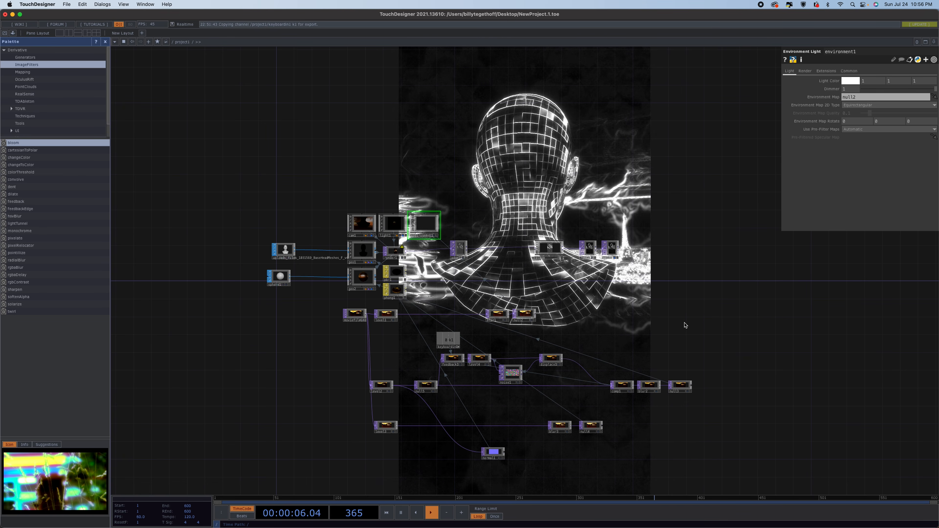
# Inspect the Render TOP's information.
pyautogui.middleClick(402, 250)
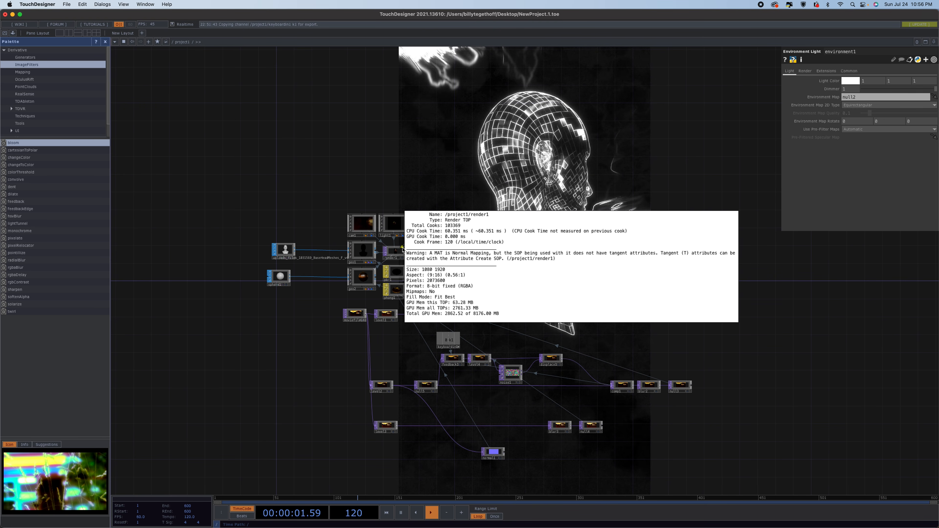
# Insert an Attribute Create SOP into the head geometry chain and turn on Compute Tangents.
pyautogui.rightClick(331, 276)
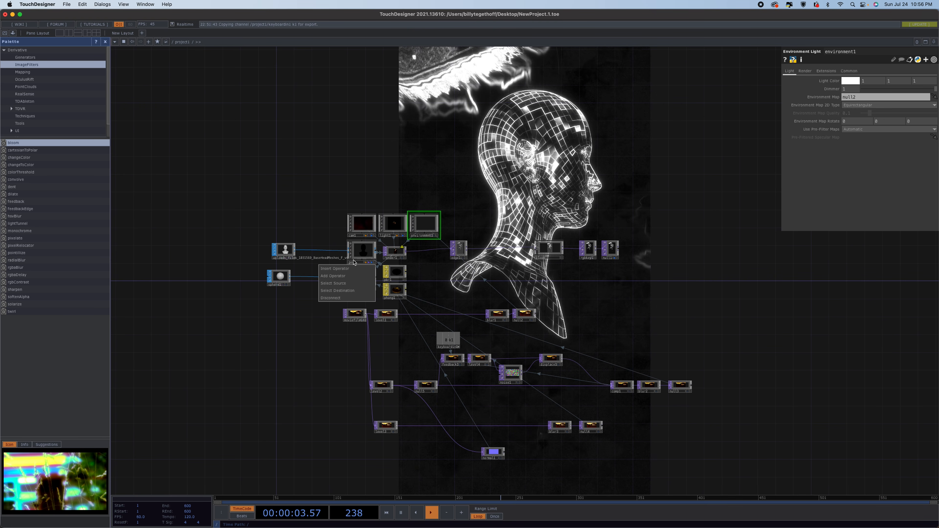
pyautogui.click(341, 268)
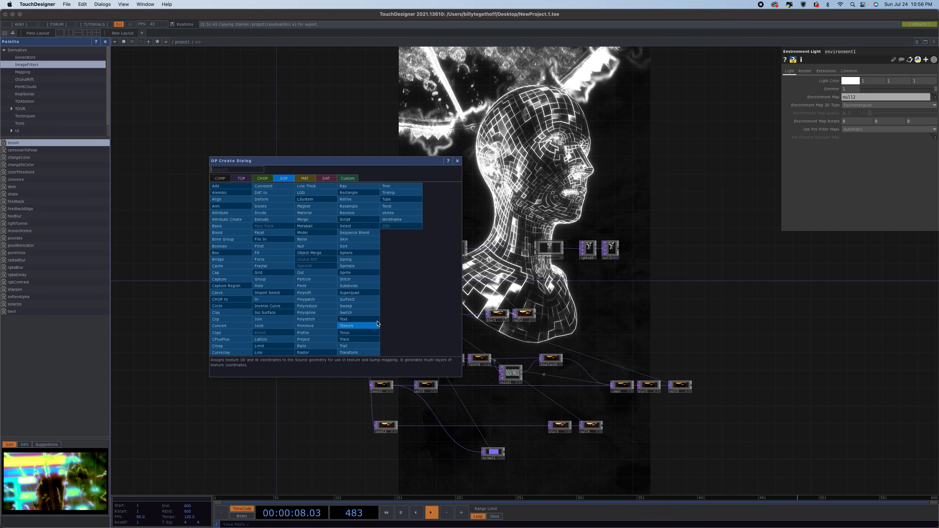
pyautogui.click(239, 219)
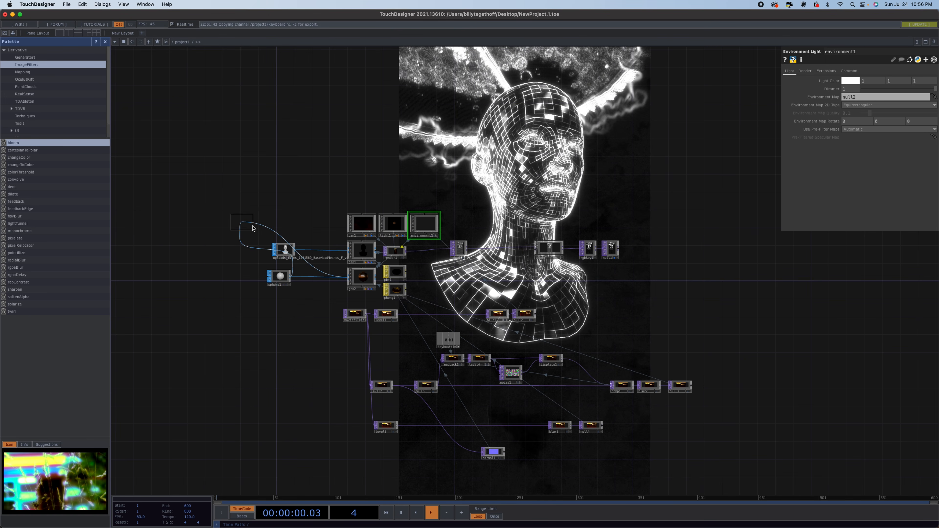
pyautogui.click(312, 280)
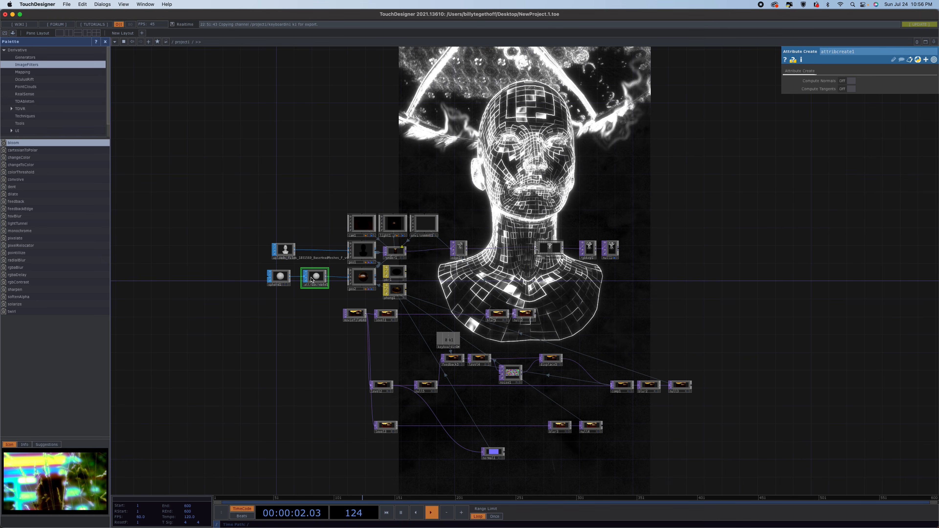
pyautogui.click(851, 90)
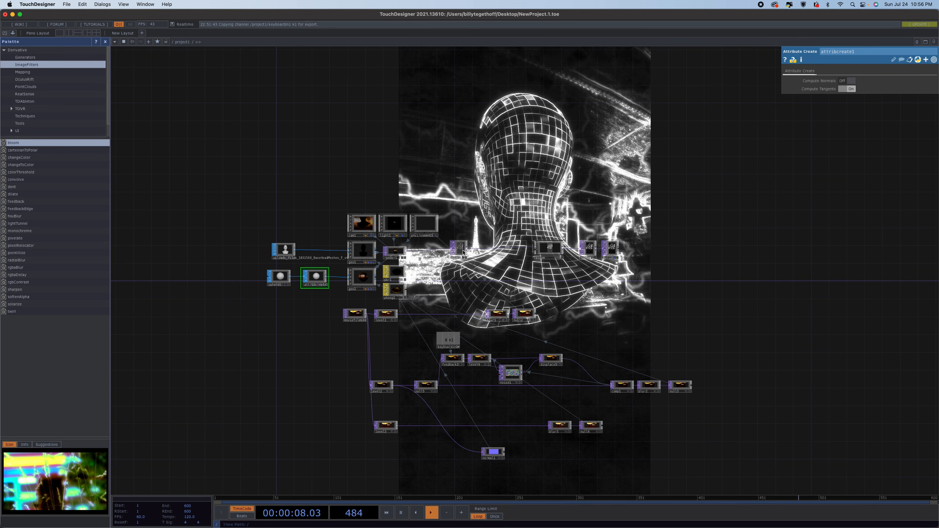
# Set the Render TOP's pixel format to 32-bit float (RGBA).
pyautogui.click(395, 251)
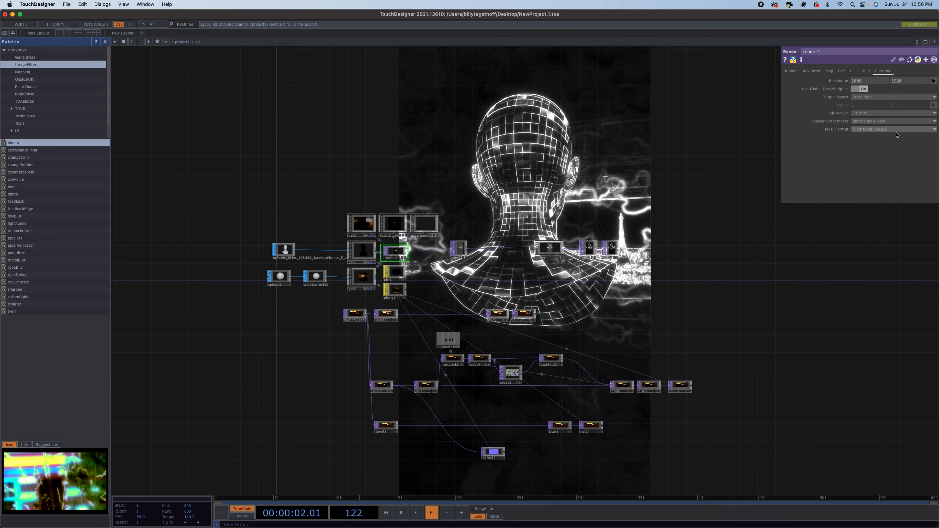
pyautogui.click(888, 129)
pyautogui.click(887, 163)
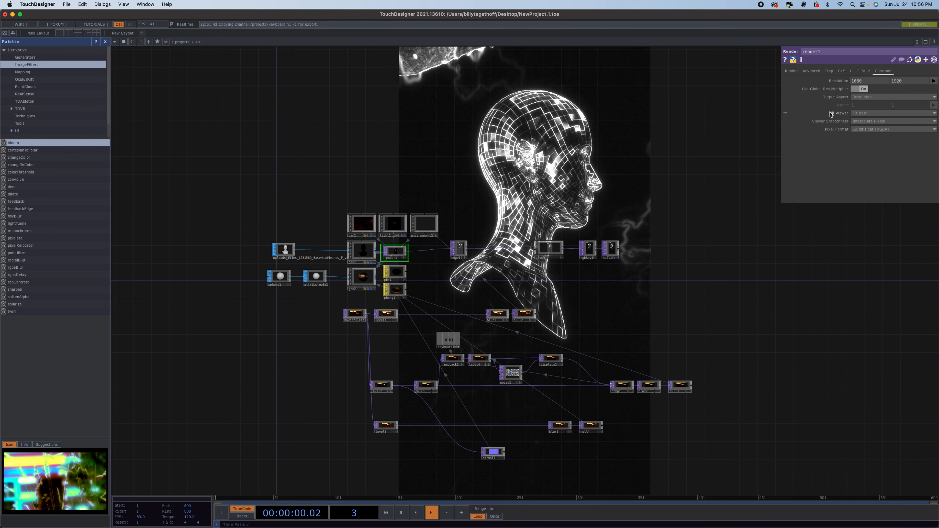
# Raise the Render TOP's anti-aliasing to its highest setting.
pyautogui.click(792, 71)
pyautogui.click(877, 114)
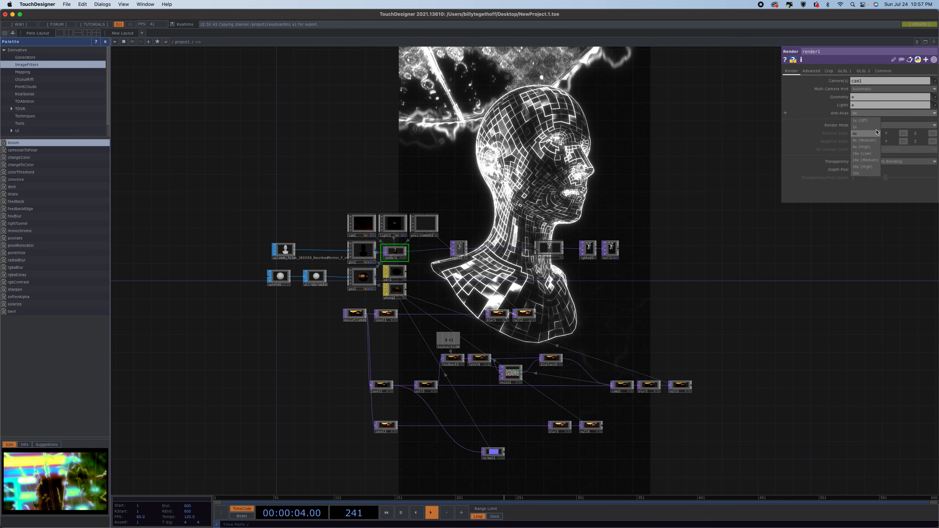
pyautogui.click(859, 174)
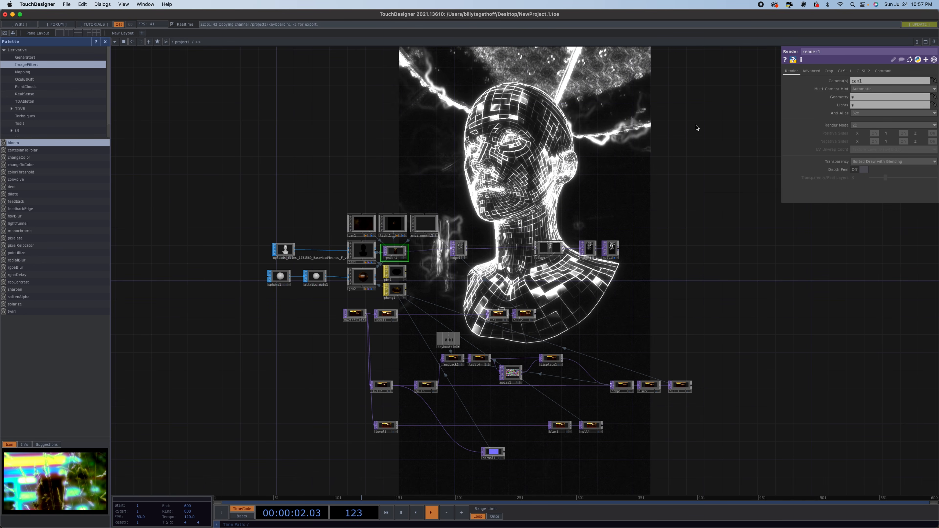
# Insert a Blur TOP right after the Render TOP and set its filter size to about 3.
pyautogui.moveTo(452, 253); pyautogui.dragTo(469, 254)
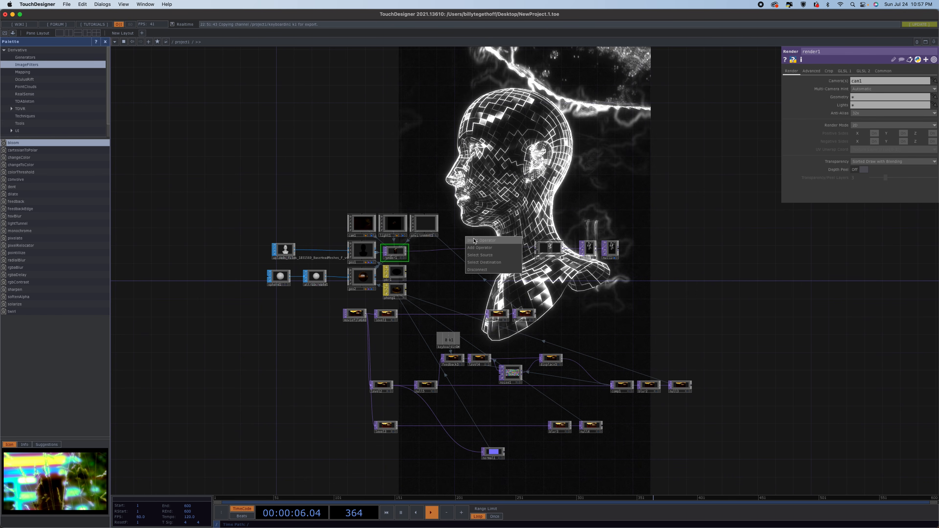
pyautogui.click(474, 241)
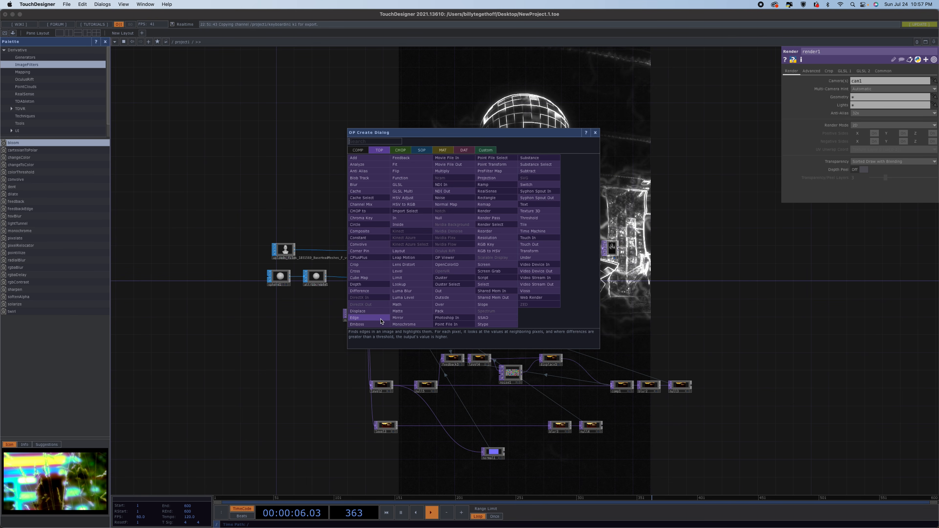
pyautogui.click(377, 188)
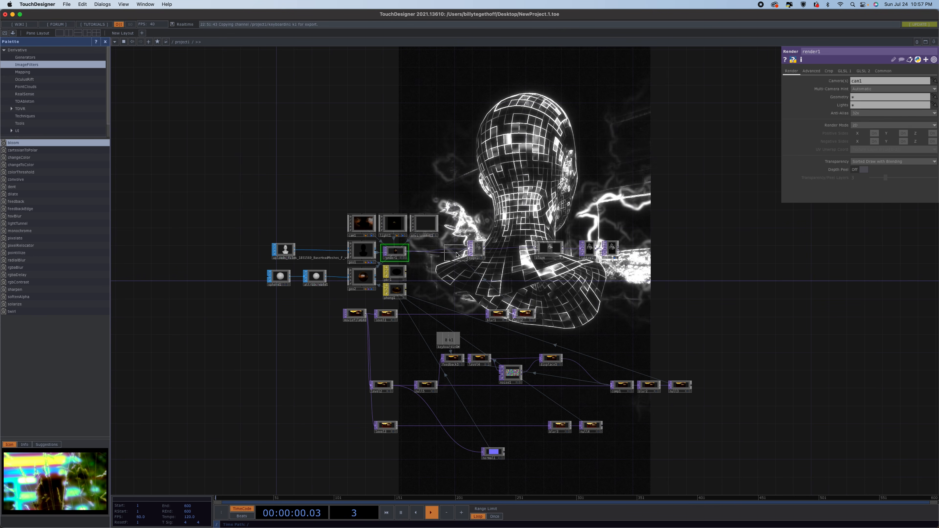
pyautogui.click(456, 251)
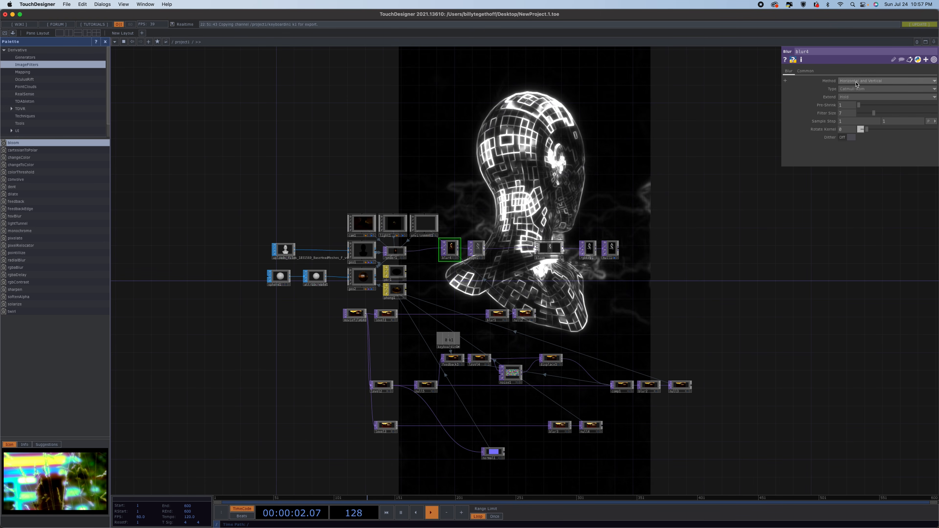
pyautogui.moveTo(873, 113); pyautogui.dragTo(862, 115)
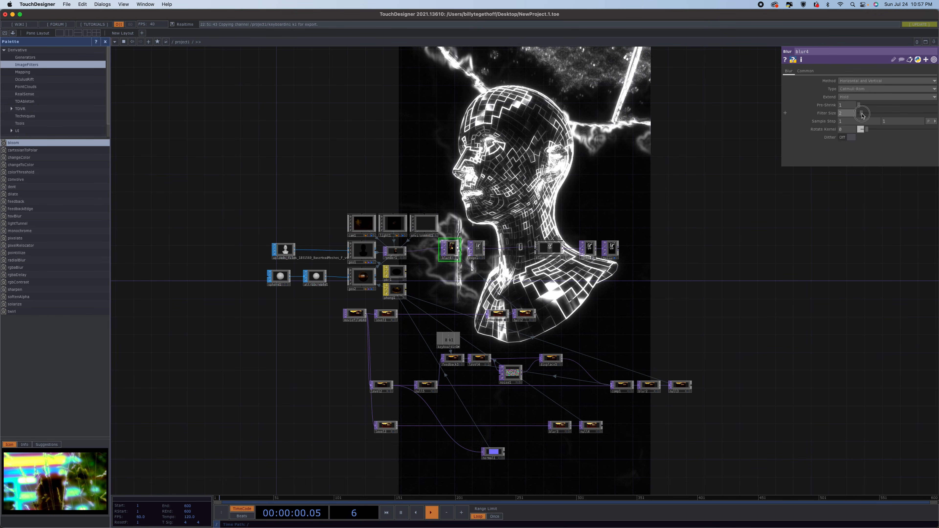
pyautogui.moveTo(862, 113); pyautogui.dragTo(864, 114)
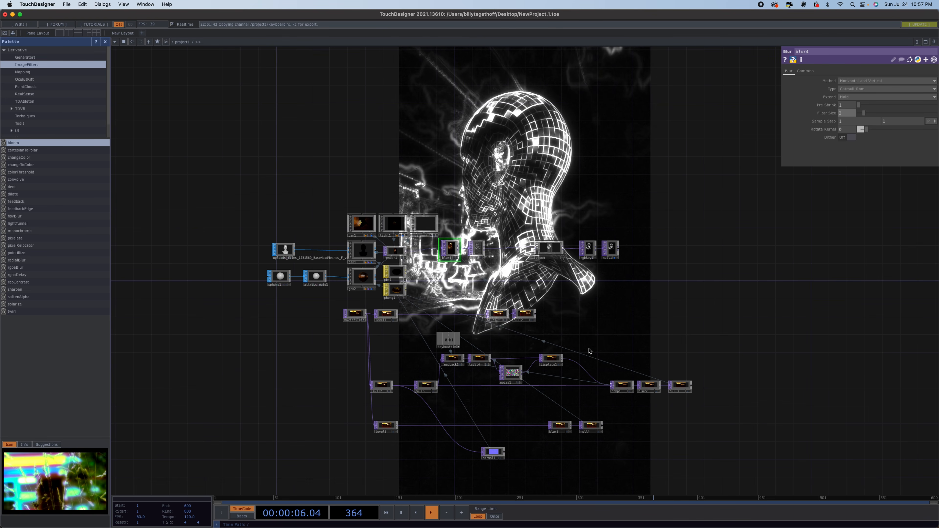
# Shift the downstream nodes right and insert a Luma Blur TOP after the Blur TOP.
pyautogui.click(617, 249)
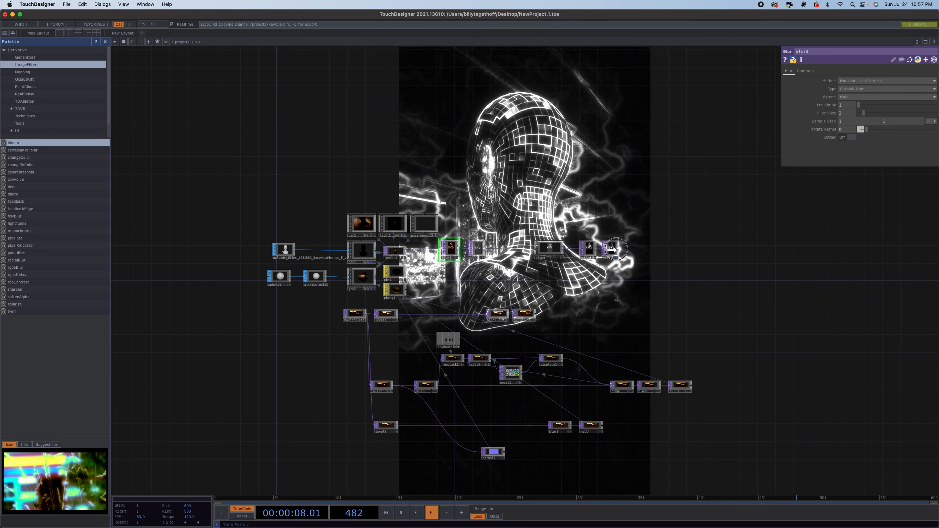
pyautogui.moveTo(626, 250); pyautogui.dragTo(635, 250)
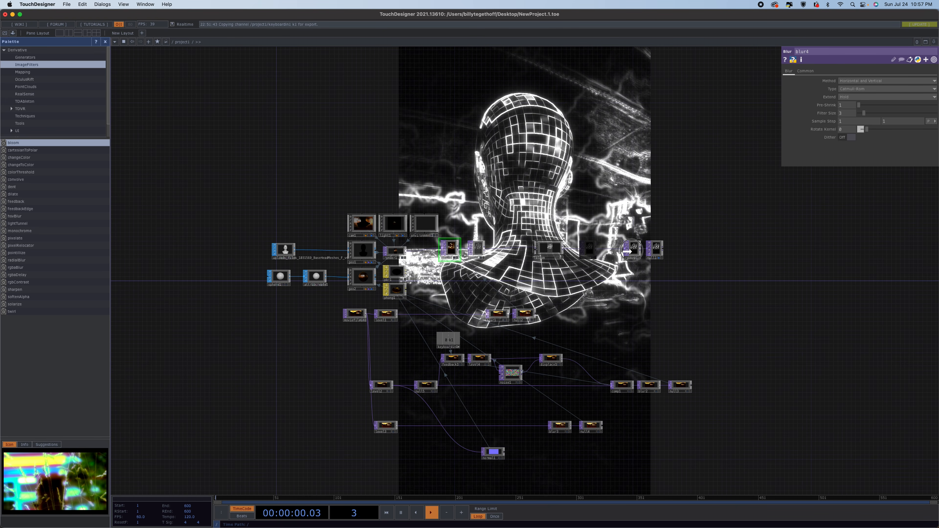
pyautogui.moveTo(550, 247); pyautogui.dragTo(598, 247)
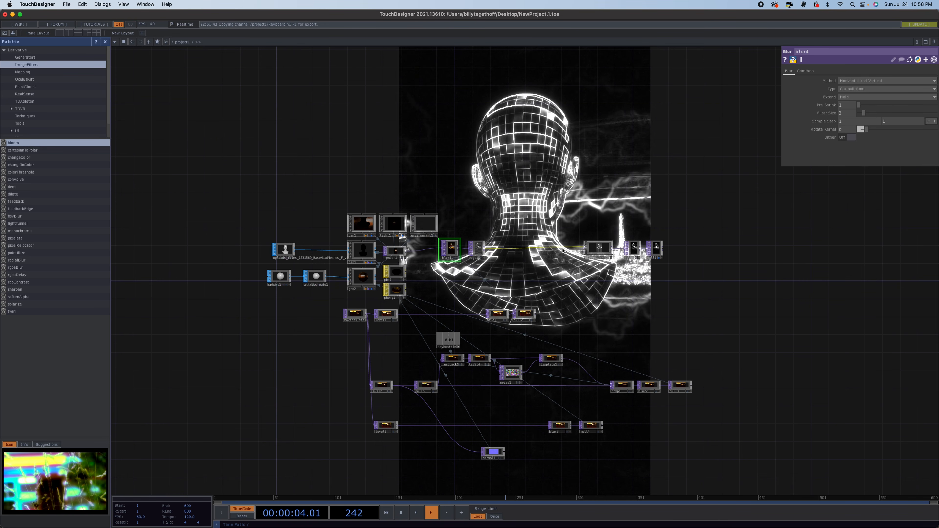
pyautogui.rightClick(559, 251)
pyautogui.click(573, 239)
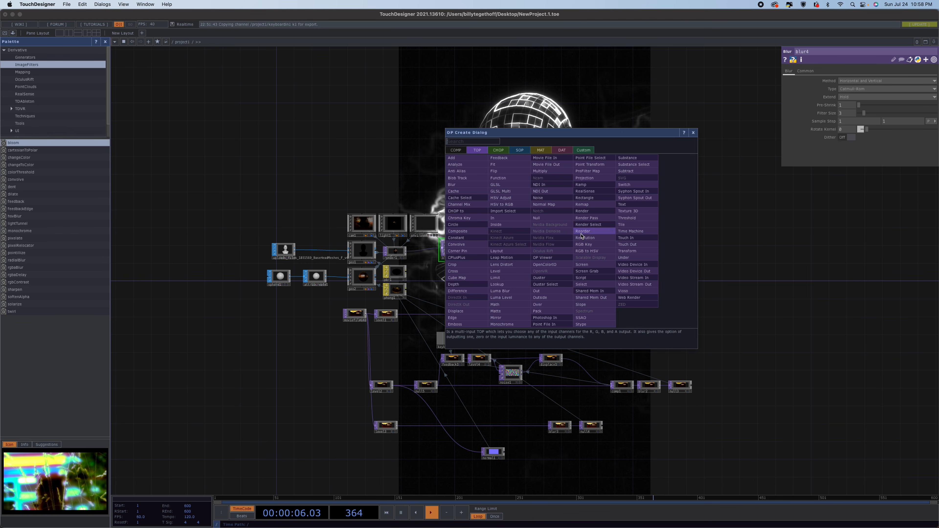
pyautogui.click(503, 291)
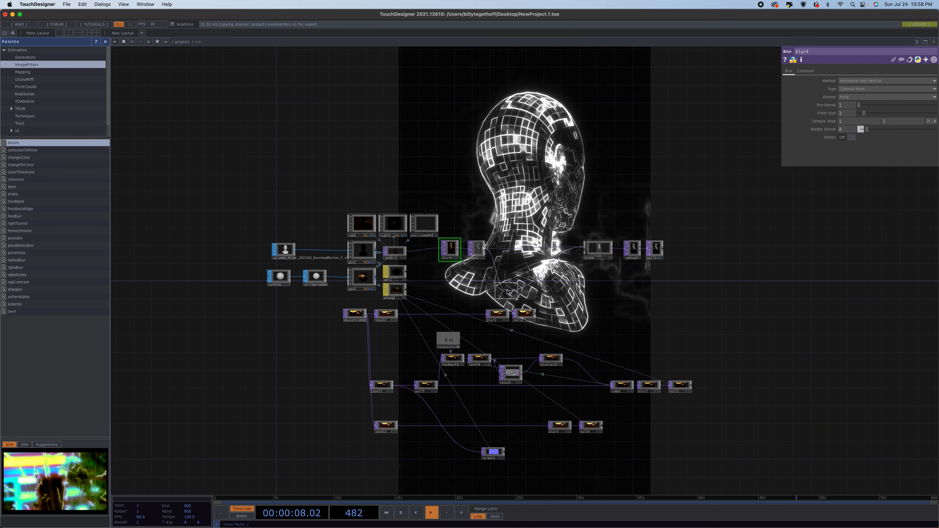
pyautogui.click(564, 252)
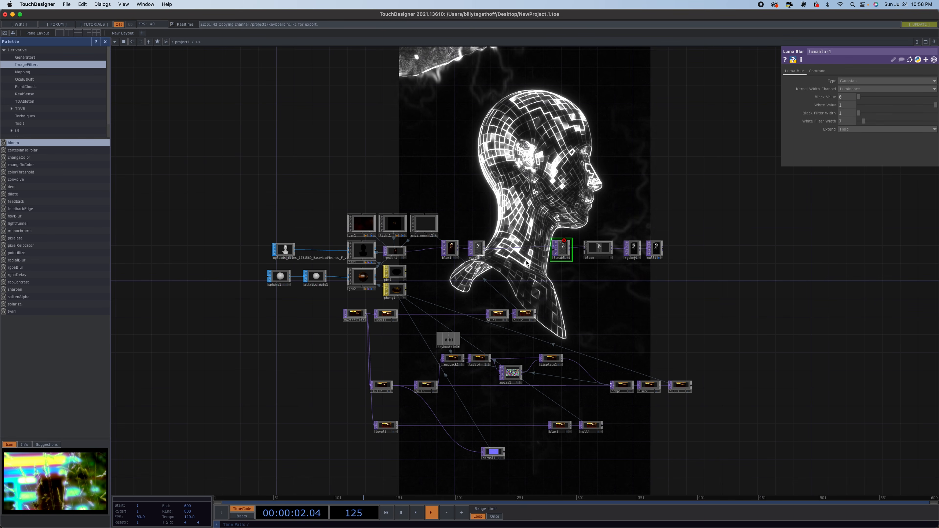
# Add a Ramp TOP, set its type to Vertical, and move its white key inward.
pyautogui.press('Tab')
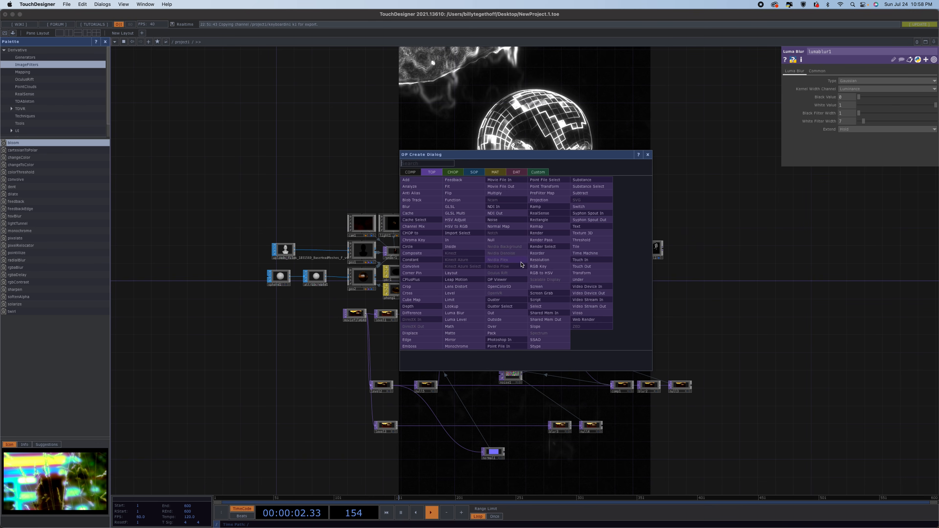
pyautogui.click(540, 206)
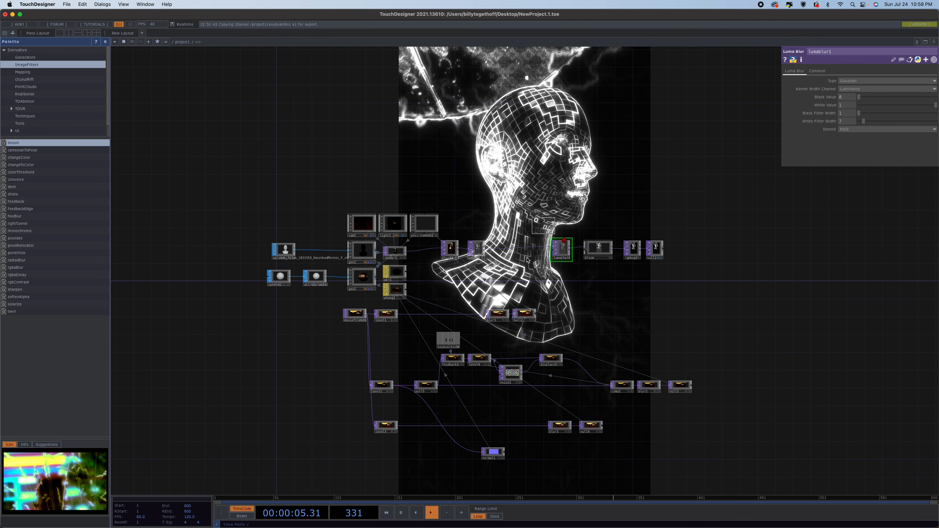
pyautogui.click(509, 278)
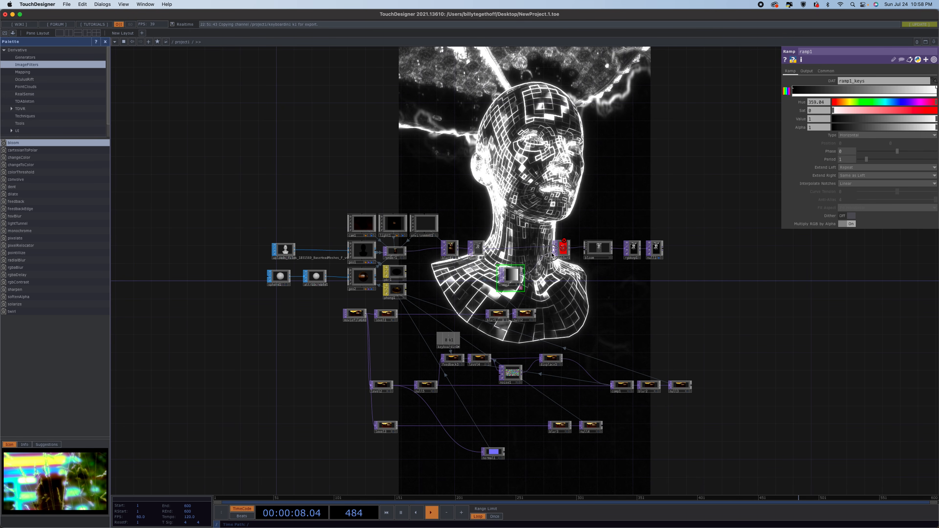
pyautogui.click(890, 136)
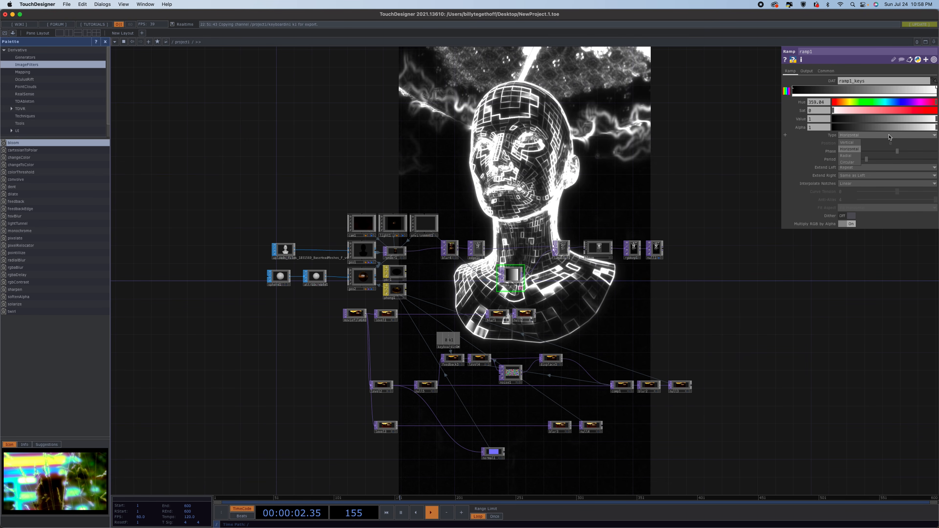
pyautogui.click(848, 142)
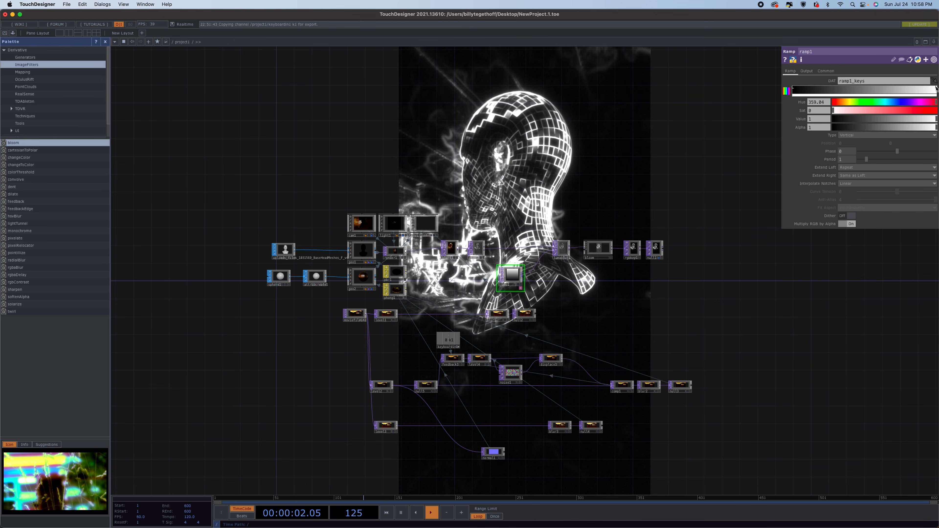
pyautogui.moveTo(937, 89); pyautogui.dragTo(869, 89)
pyautogui.click(805, 87)
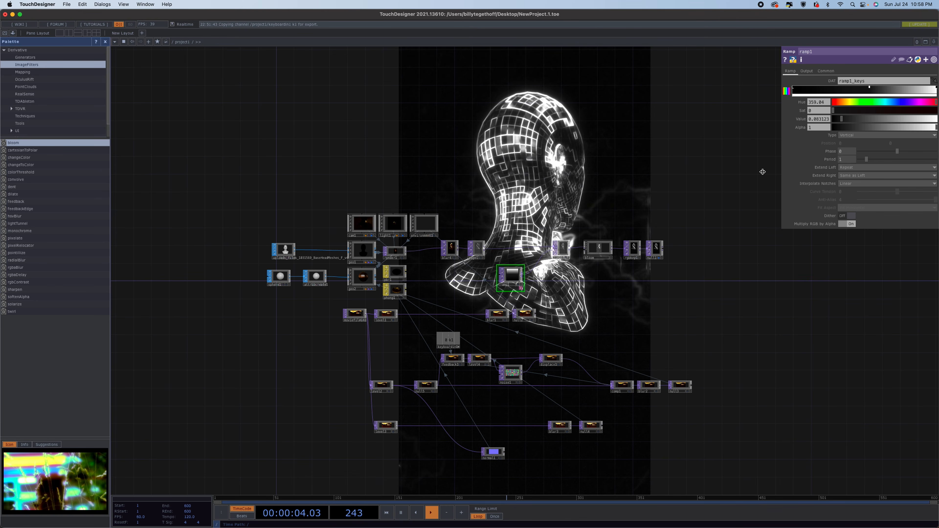
# Set the Luma Blur's white filter width to 24.
pyautogui.click(562, 247)
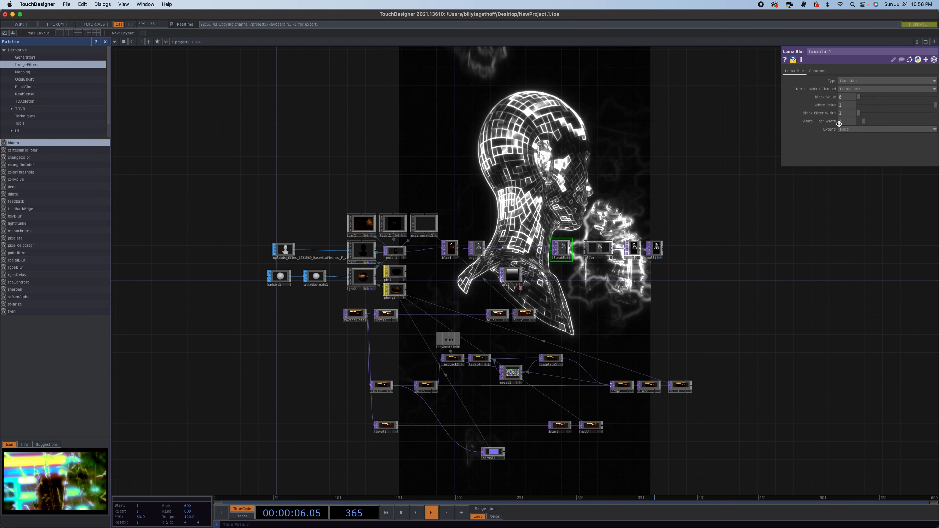
pyautogui.moveTo(859, 121); pyautogui.dragTo(880, 135)
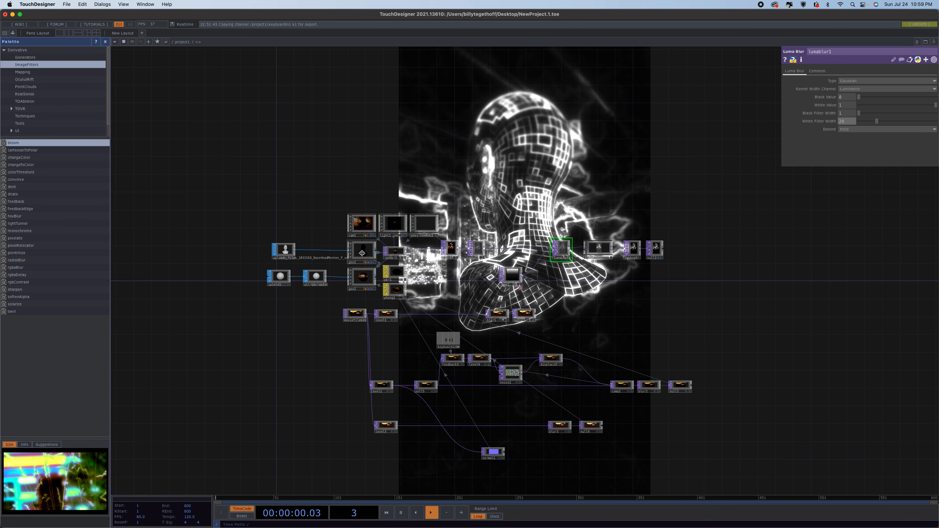
# Set the camera's Y translate to 0.1.
pyautogui.click(349, 228)
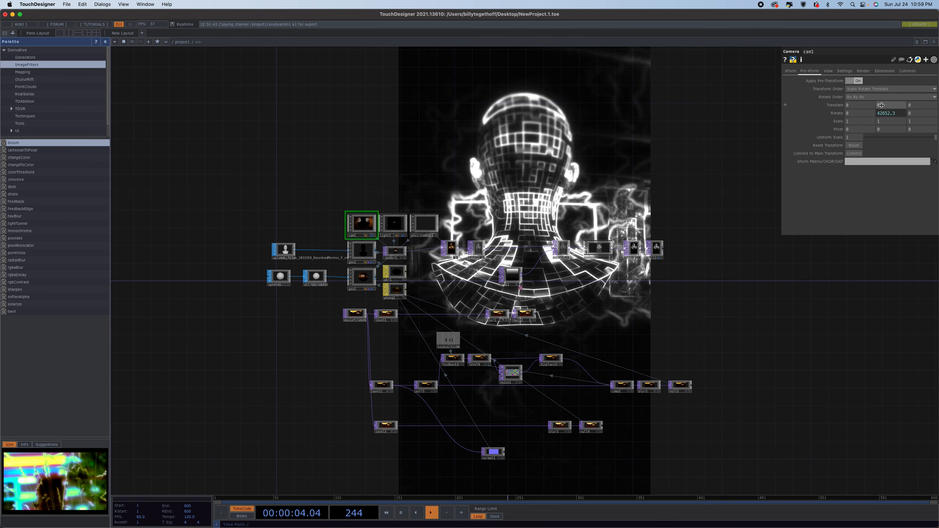
pyautogui.click(791, 71)
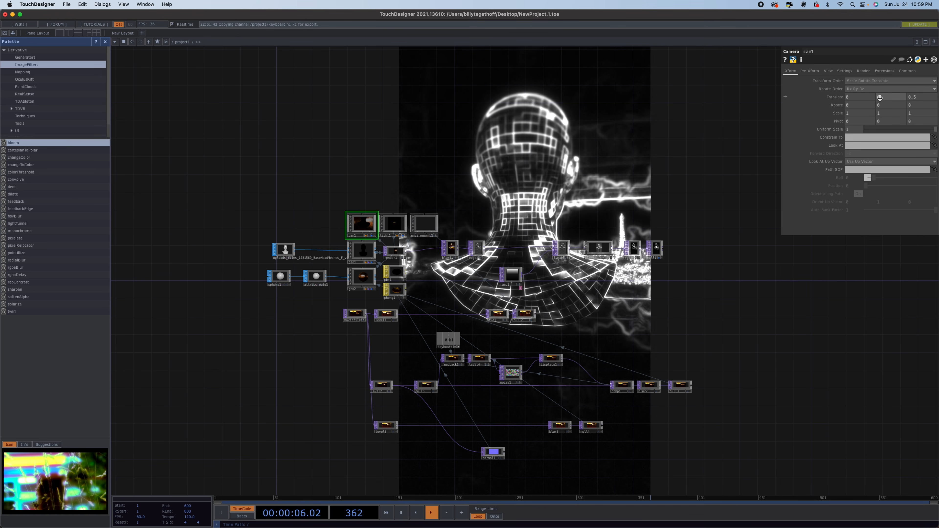
pyautogui.moveTo(880, 98); pyautogui.dragTo(900, 97, button='middle')
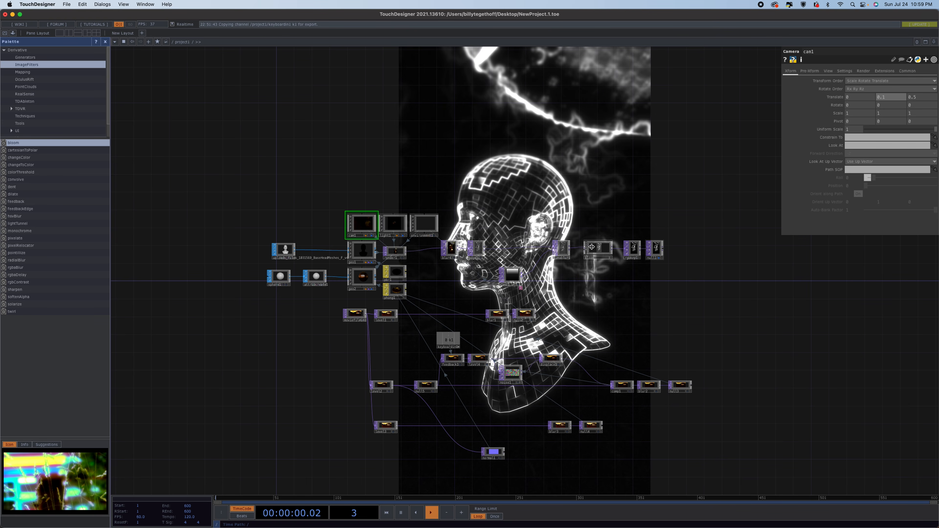
# Set the Luma Blur's black filter width to 24 and white filter width to 1, then select the Ramp.
pyautogui.click(568, 243)
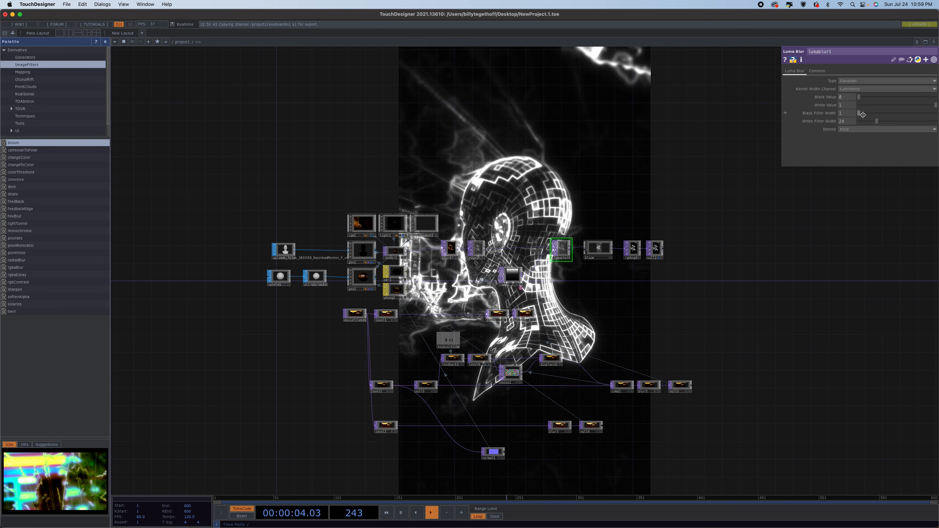
pyautogui.moveTo(861, 113); pyautogui.dragTo(820, 125)
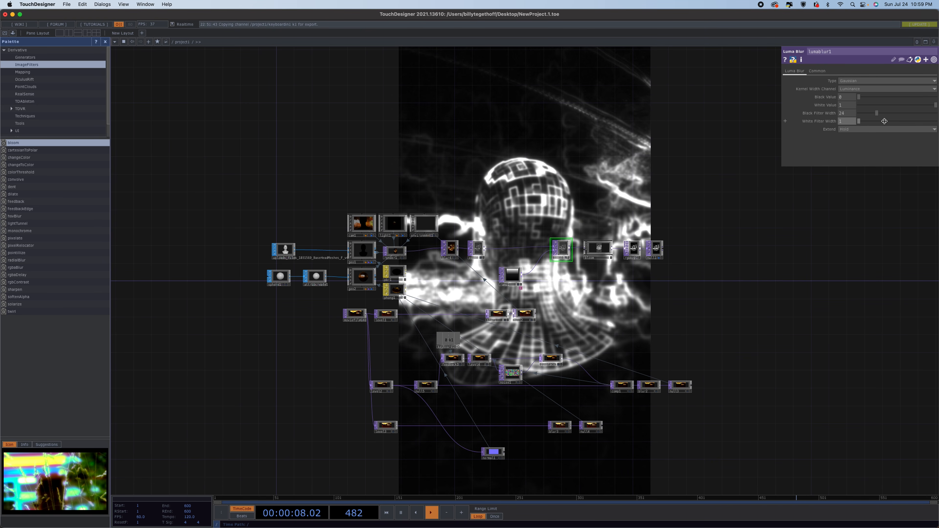
pyautogui.click(513, 273)
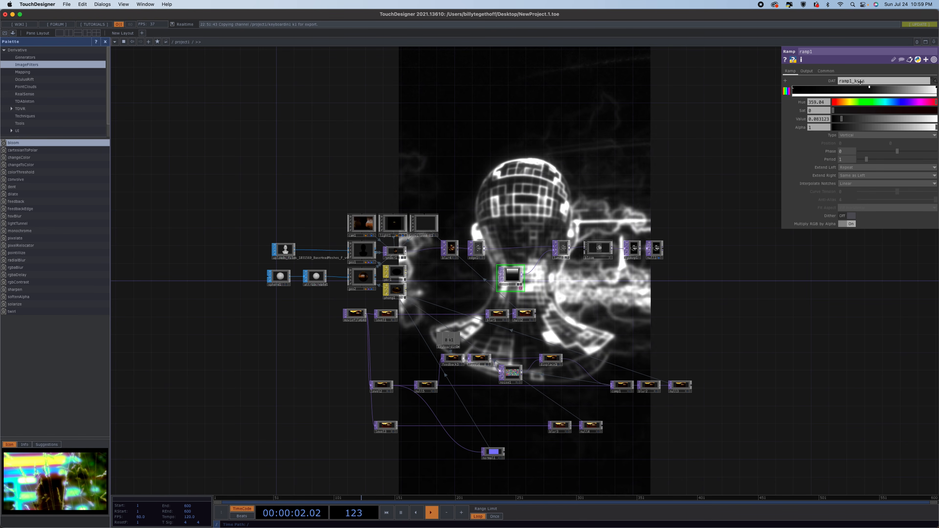
# Slide the Ramp's two color keys further left along the ramp bar.
pyautogui.moveTo(869, 89); pyautogui.dragTo(810, 90)
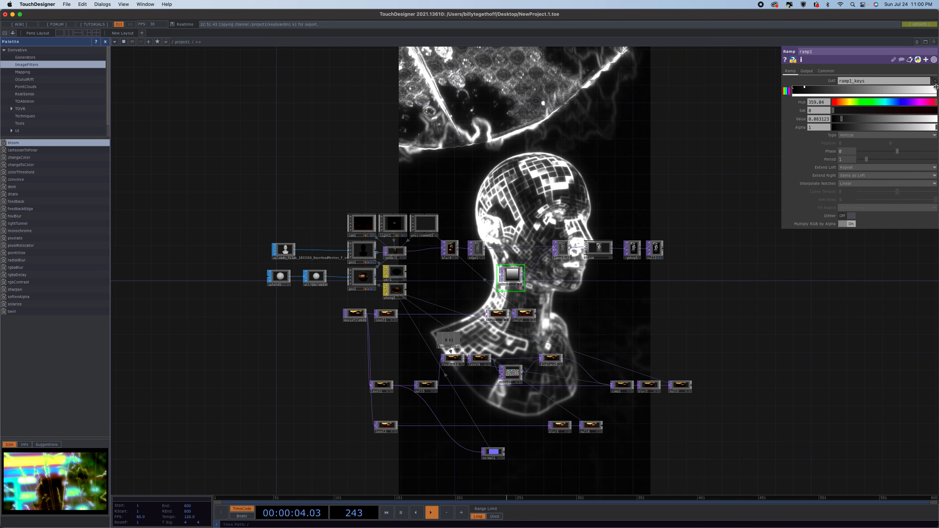
pyautogui.moveTo(936, 87); pyautogui.dragTo(872, 88)
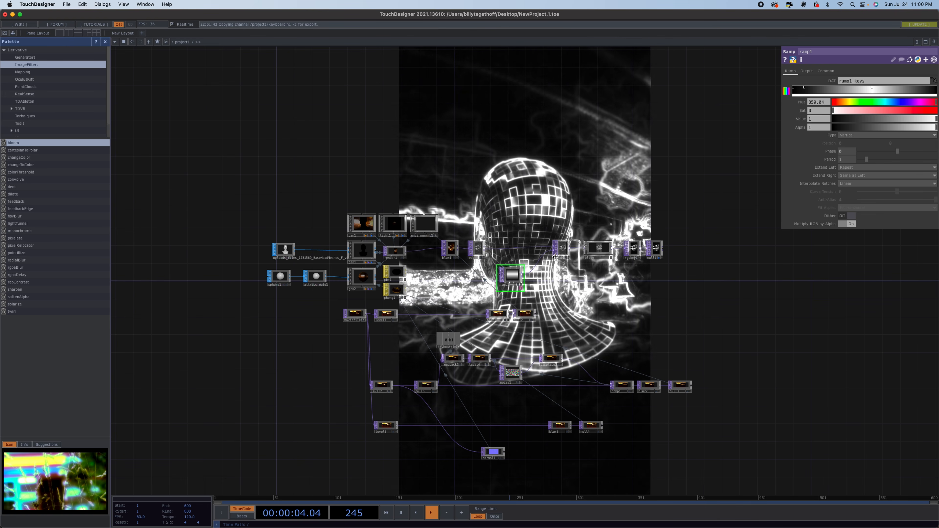
# Move the composite node slightly upward in the network.
pyautogui.scroll(3, 473, 251)
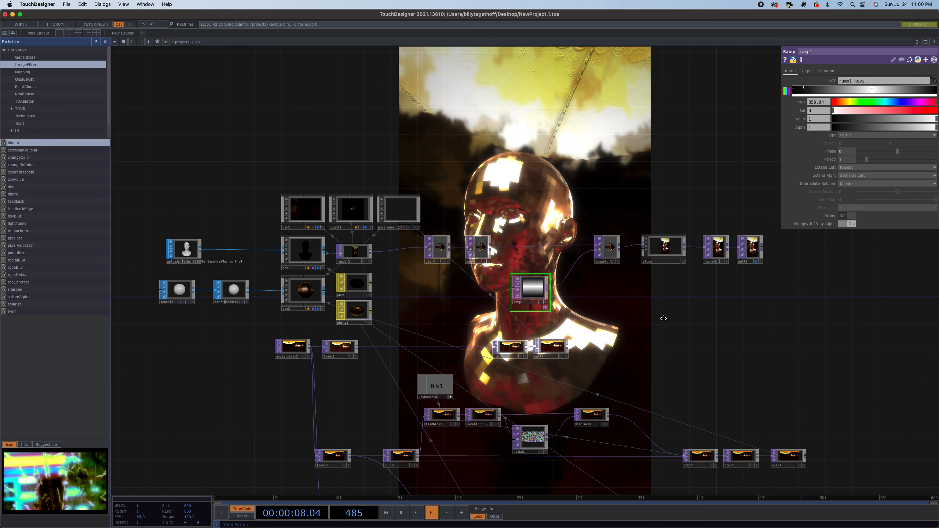
pyautogui.scroll(-5, 660, 288)
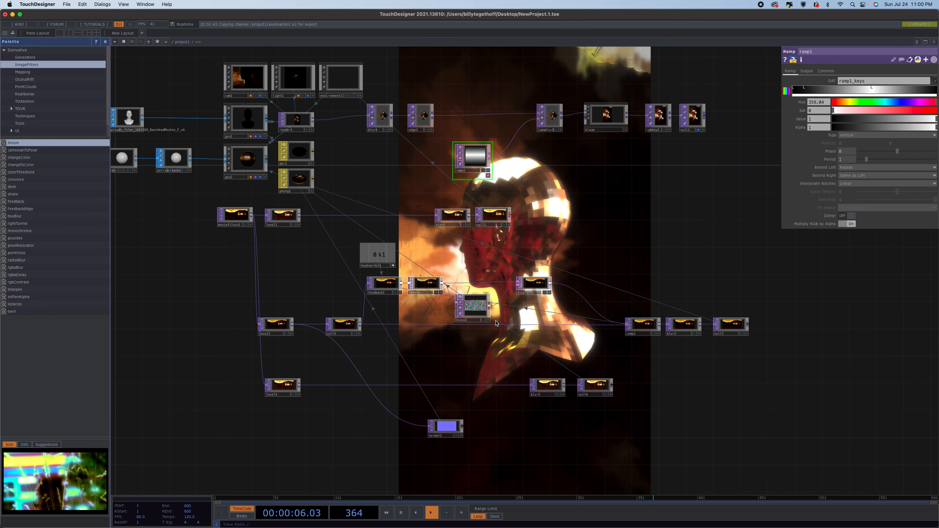
pyautogui.moveTo(645, 325); pyautogui.dragTo(645, 296)
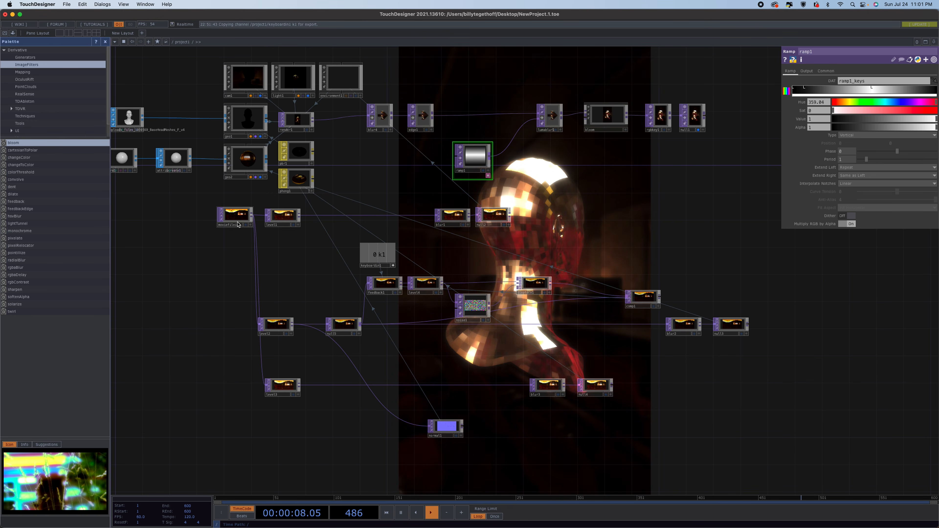
# On the Phong material, turn off Parallax Occlusion and Displace Vertices, and lower the bump scale.
pyautogui.click(292, 181)
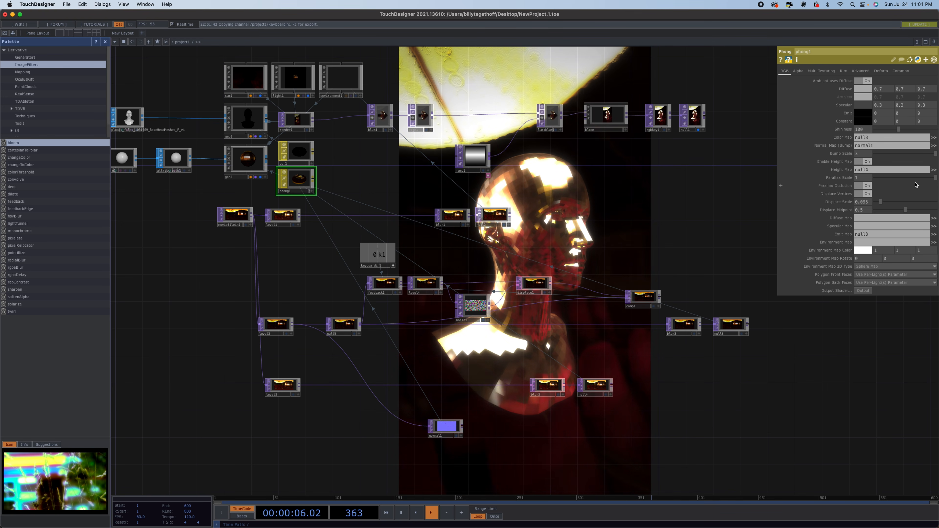
pyautogui.click(864, 186)
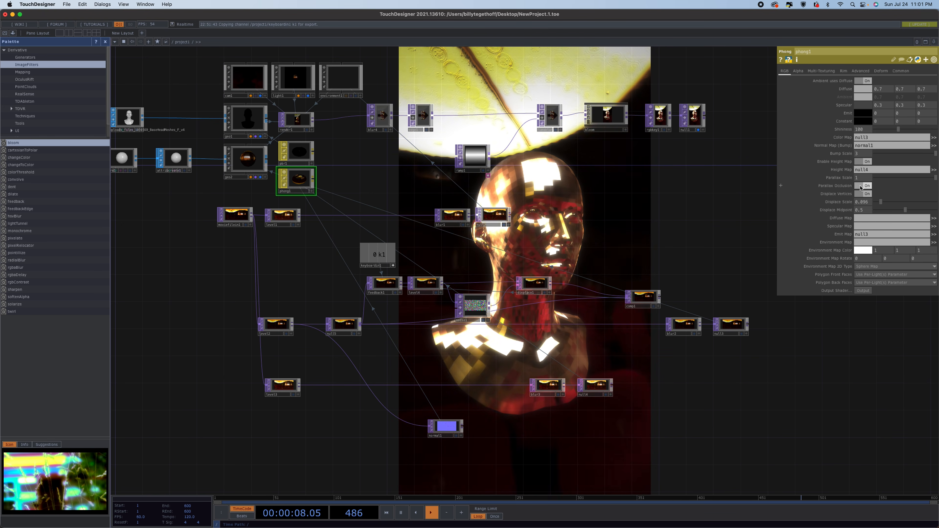
pyautogui.click(861, 195)
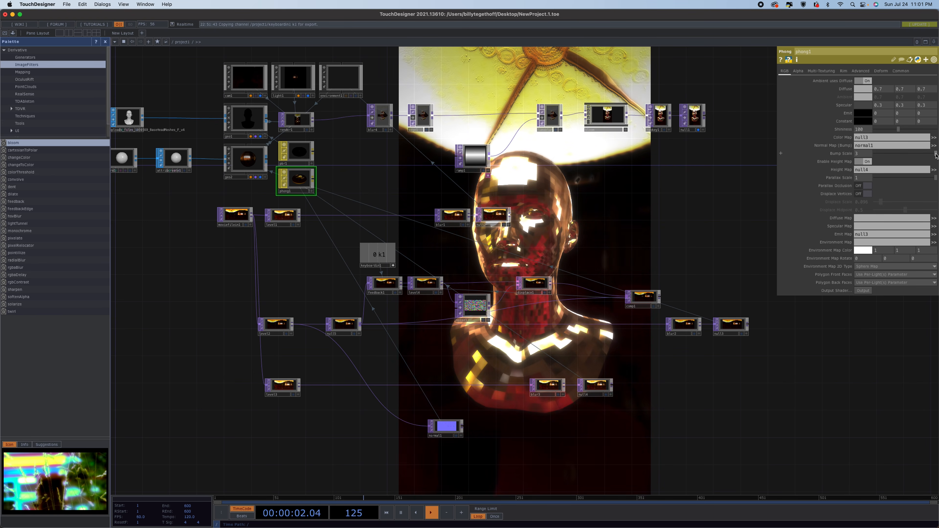
pyautogui.moveTo(899, 155); pyautogui.dragTo(835, 153)
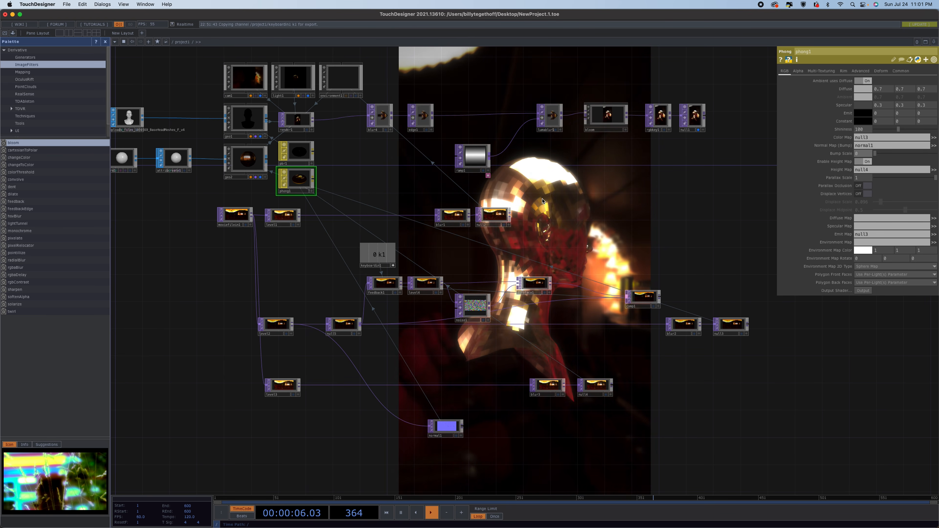
# Select the blur node and activate the Edge node's viewer to inspect its output.
pyautogui.click(682, 328)
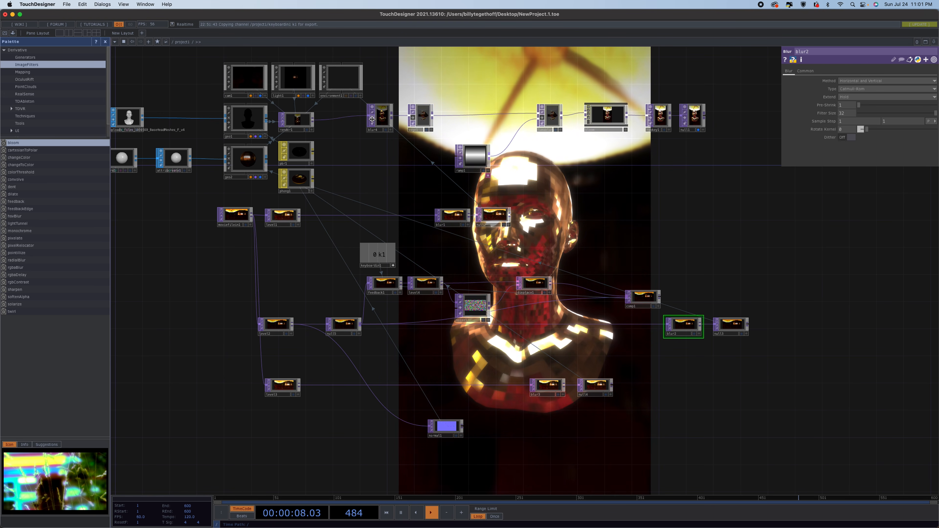
pyautogui.click(414, 118)
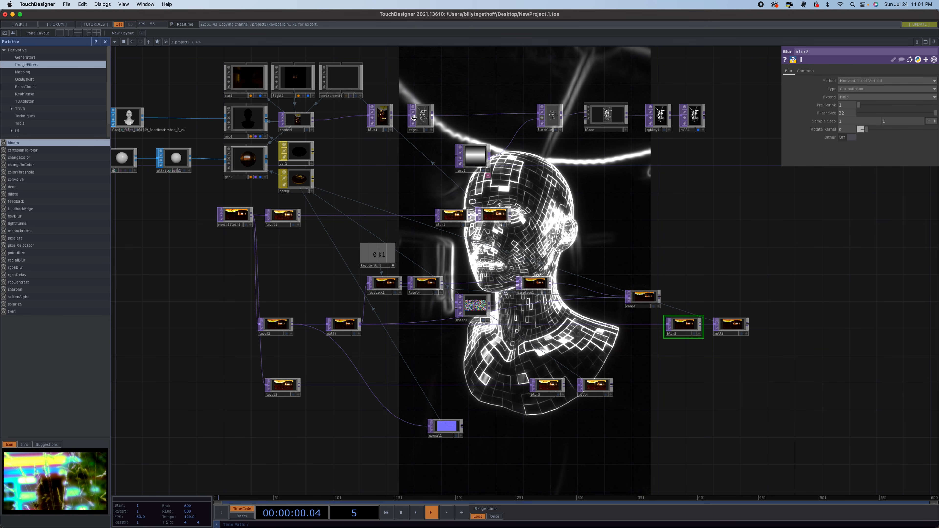